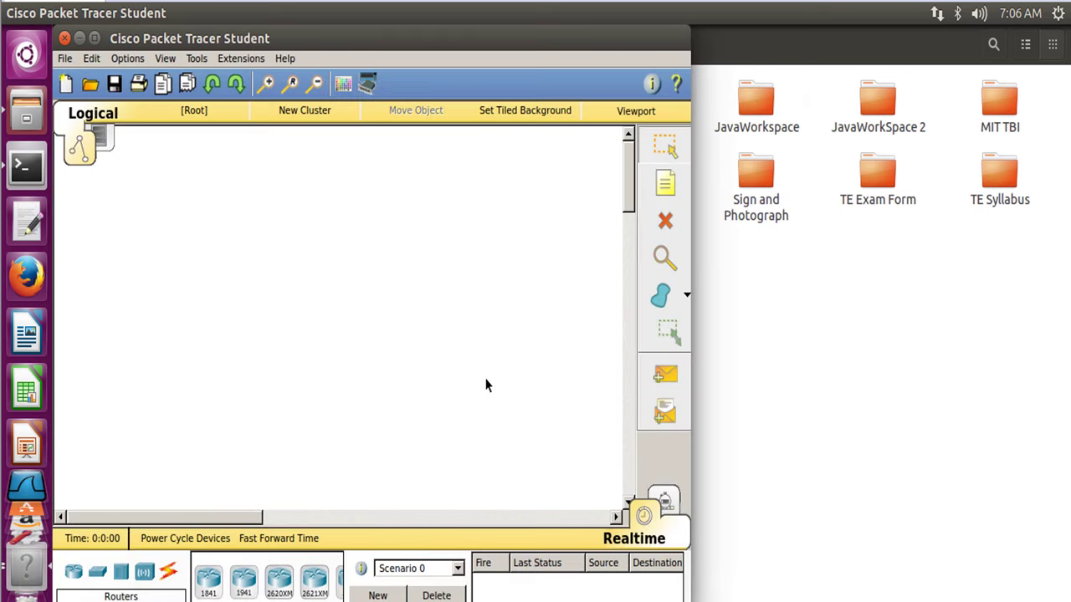
Step: Maximize the workspace window and place three generic routers in a triangle on the logical workspace
click(95, 38)
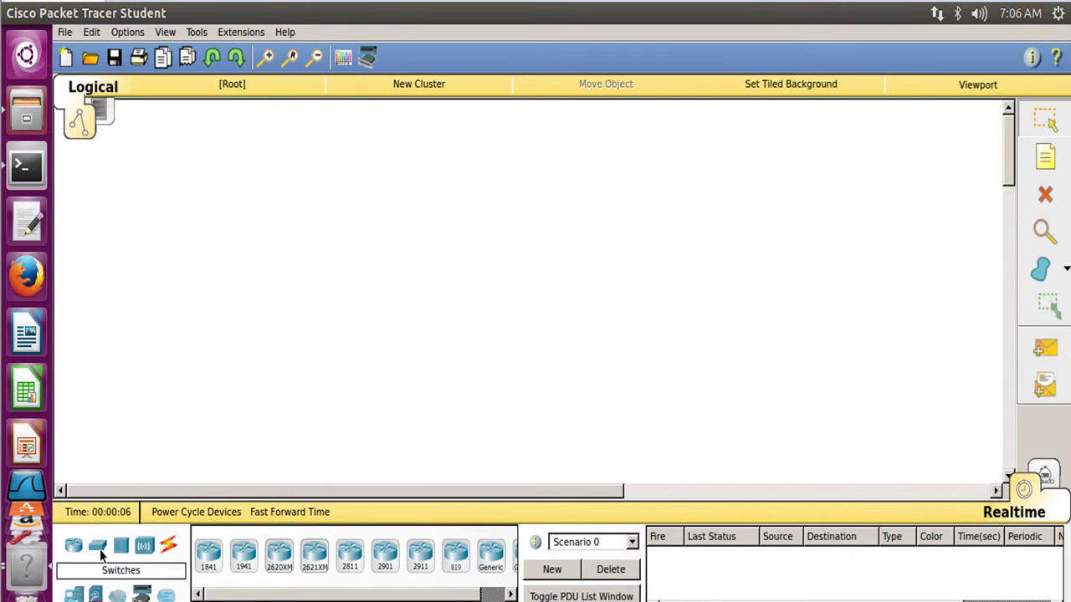
click(490, 559)
click(296, 236)
click(501, 557)
click(430, 142)
click(501, 559)
click(535, 256)
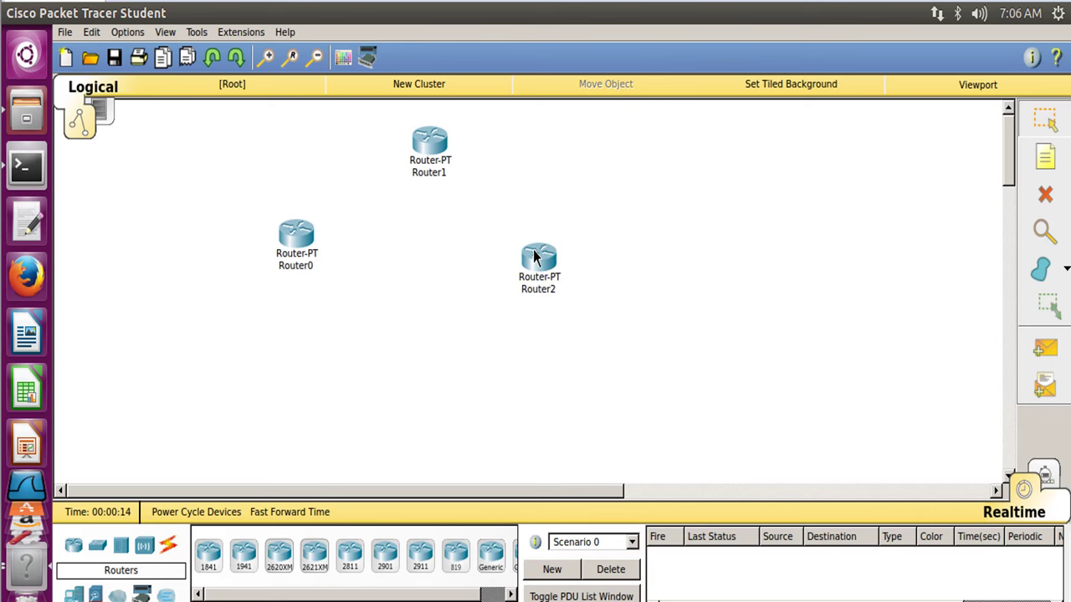
Step: Place two generic PCs, one below Router0 and one below Router2
click(74, 595)
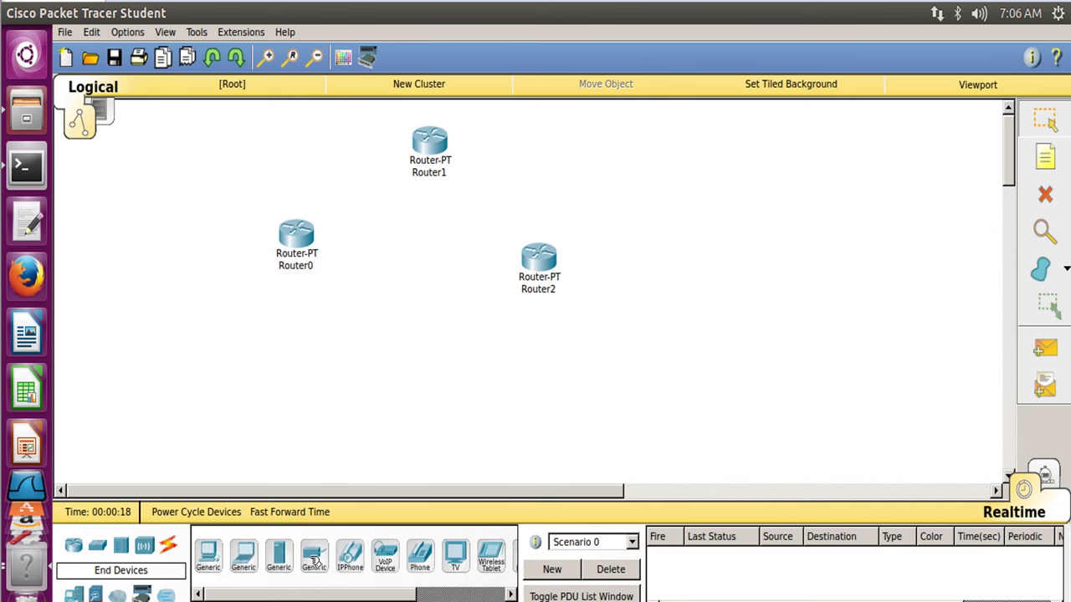
click(217, 559)
click(199, 389)
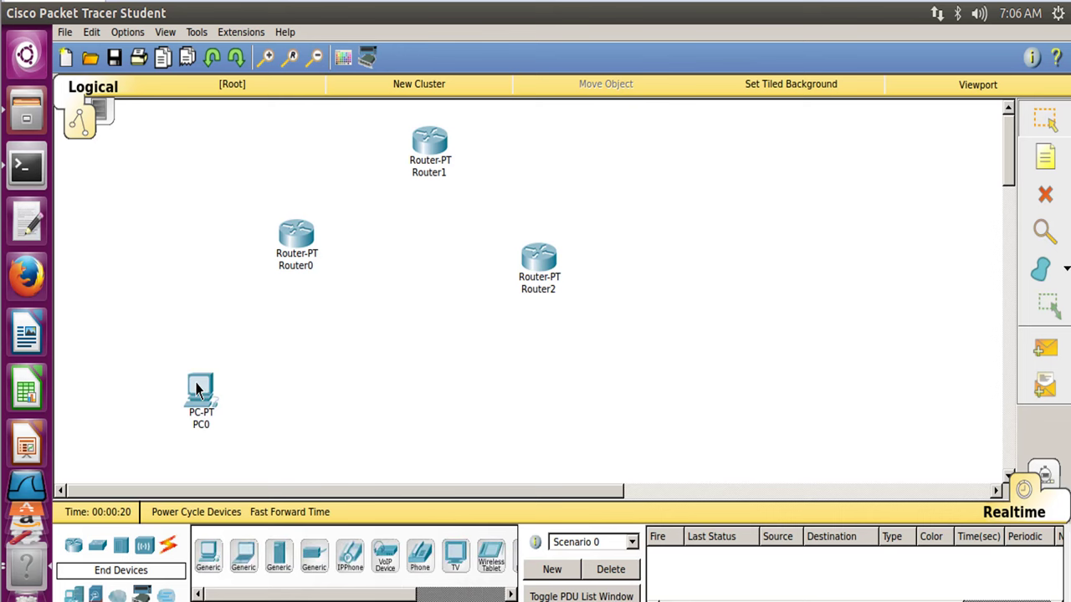
click(209, 558)
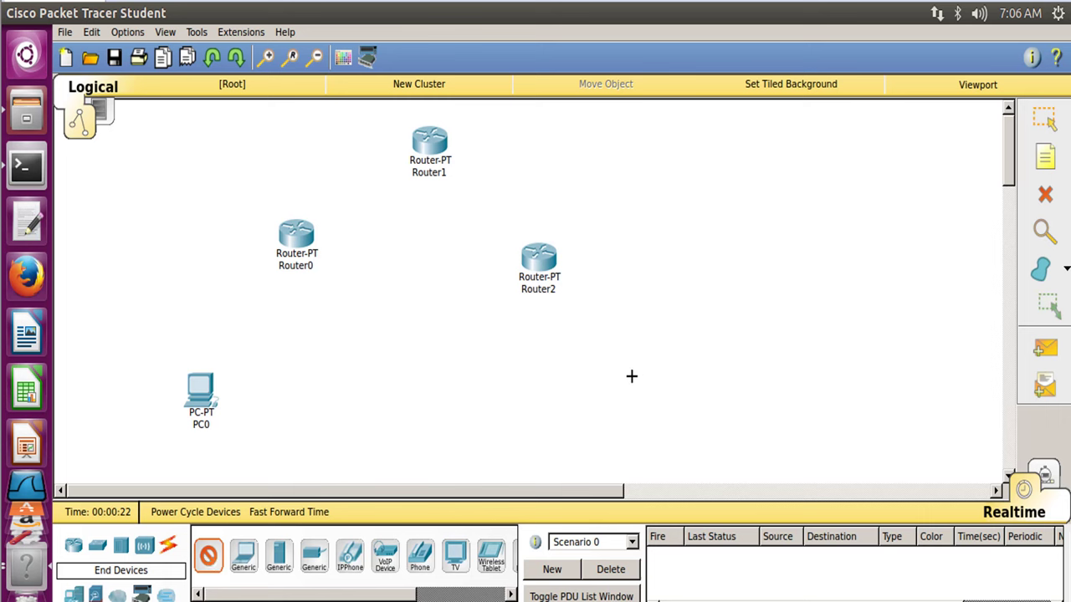
click(624, 403)
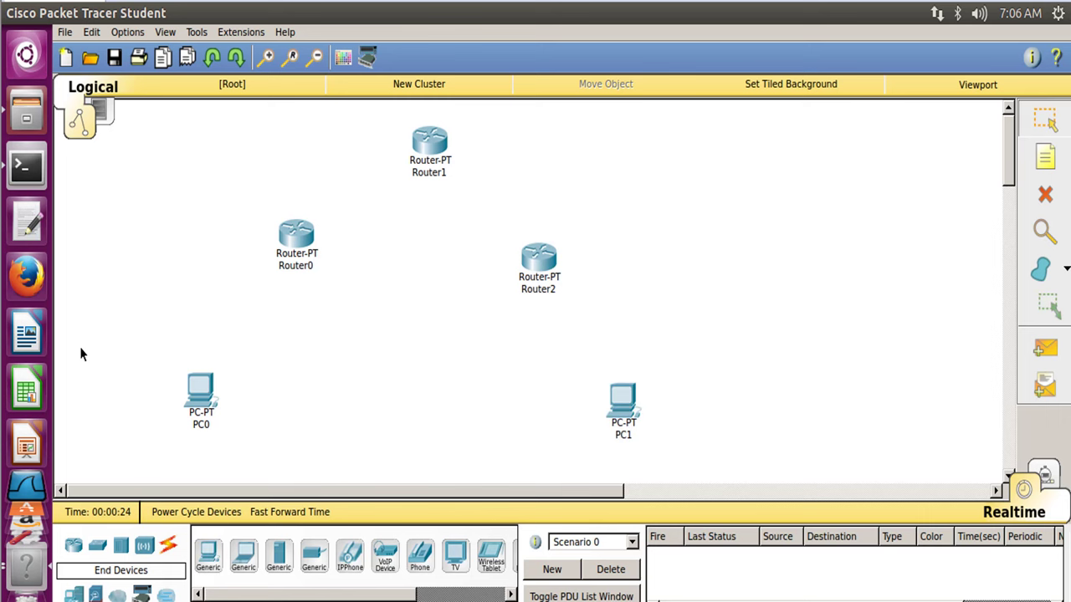
Step: Connect PC0 to Router0 and Router0 to Router1, using the automatic connection type for both links
click(170, 548)
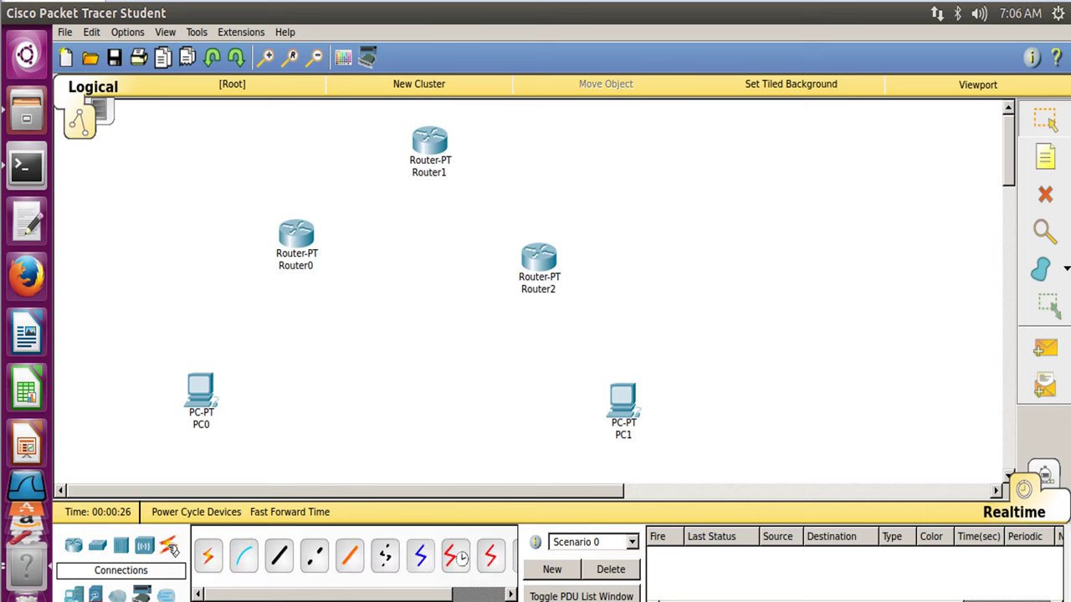
click(209, 557)
click(203, 395)
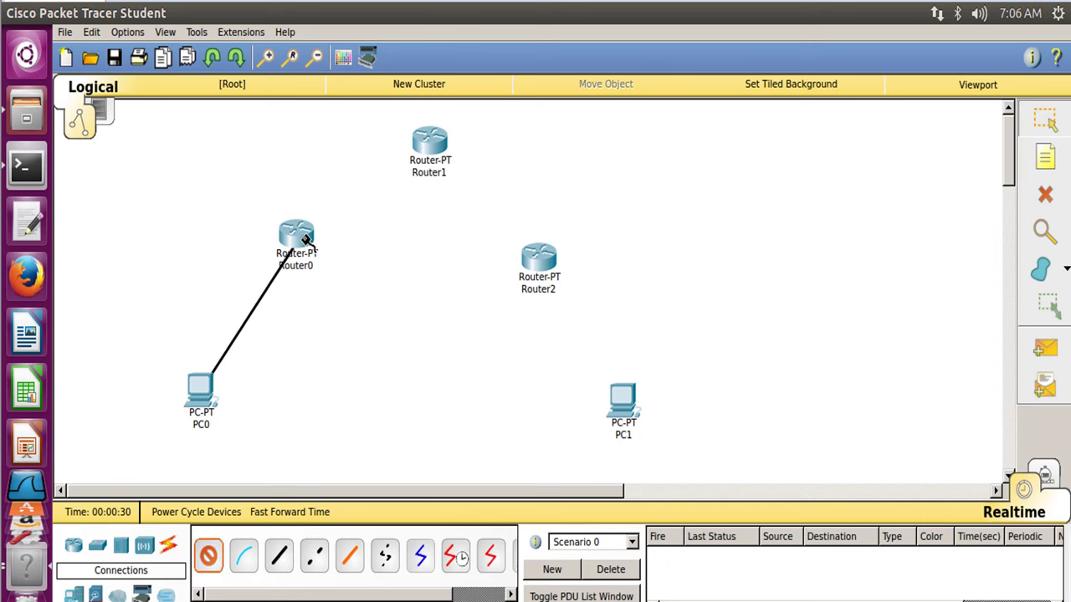
click(296, 239)
click(212, 557)
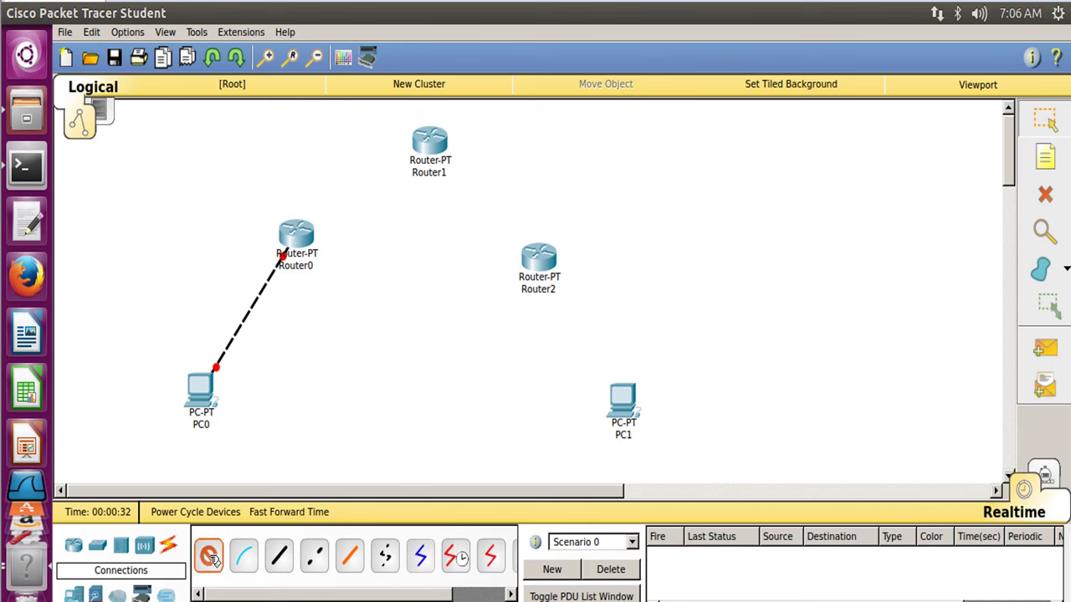
click(298, 237)
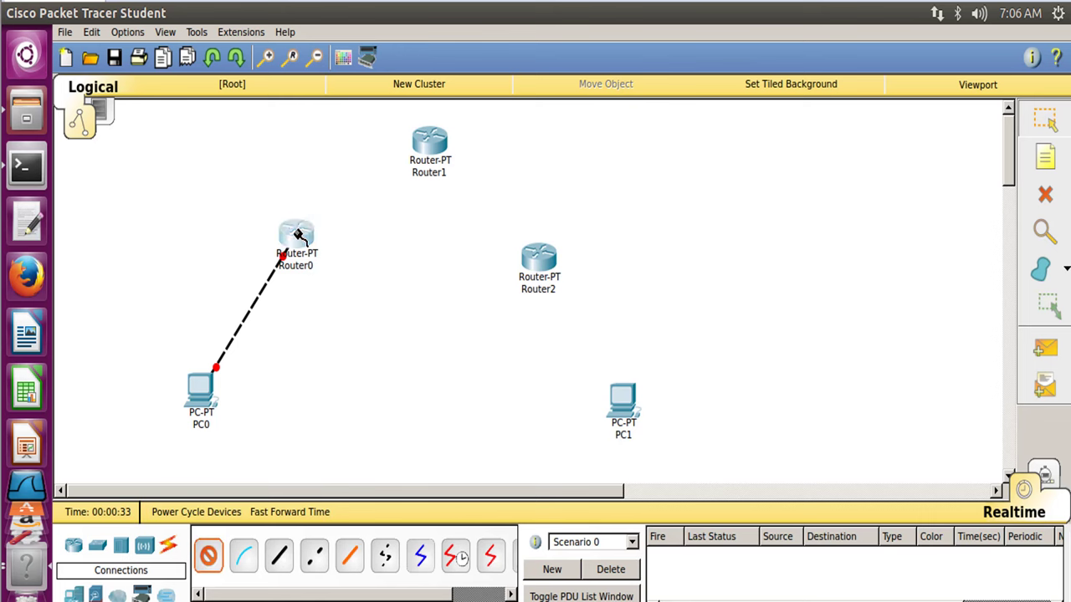
click(428, 145)
Step: Connect Router1 to Router2 and PC1 to Router2, using the automatic connection type for both links
click(211, 557)
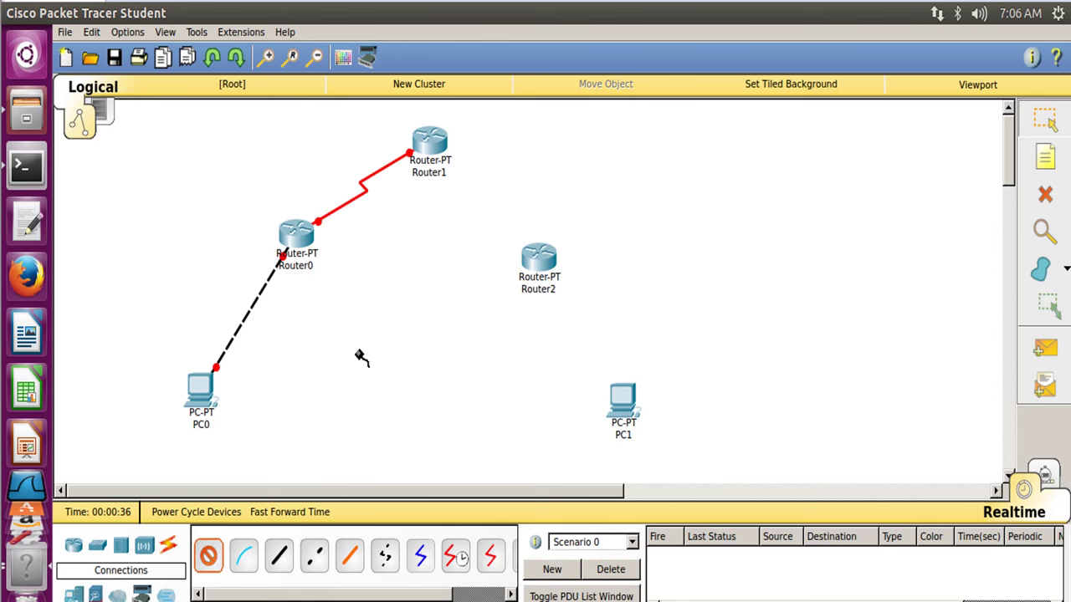
click(431, 148)
click(540, 266)
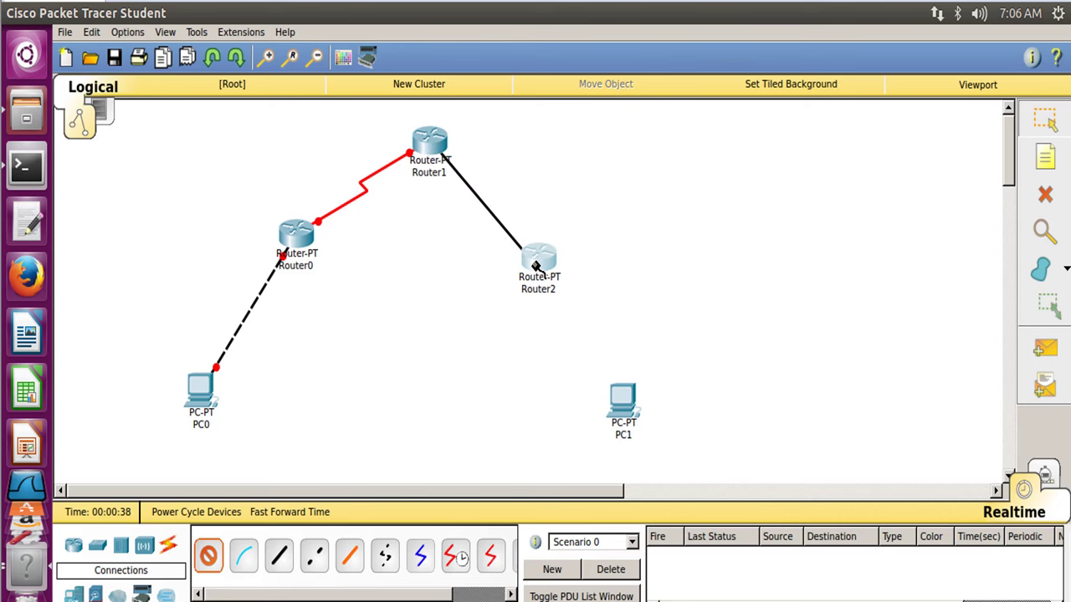
click(206, 569)
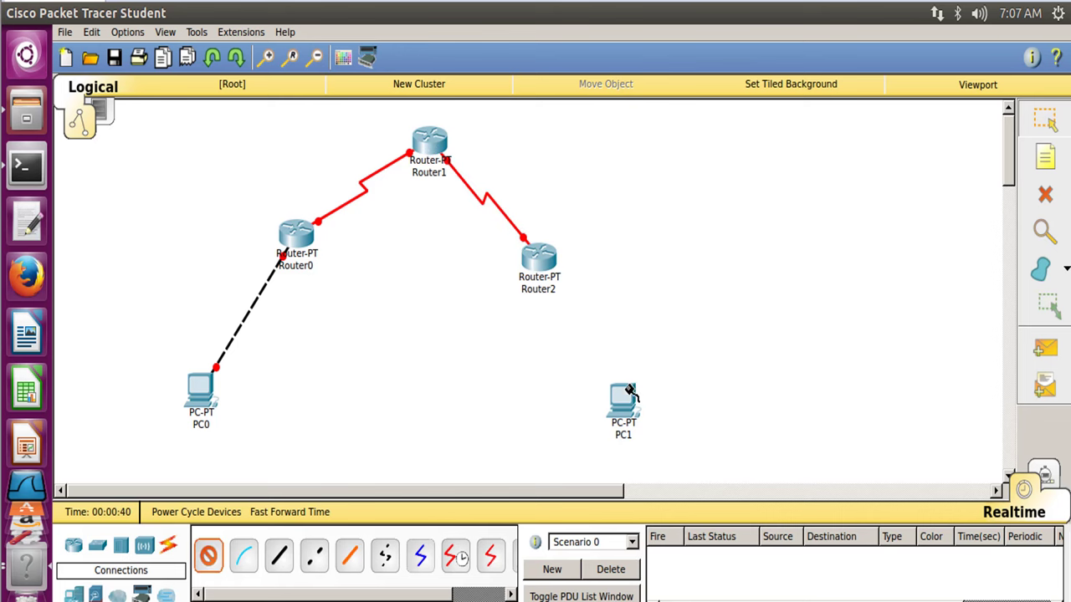
click(623, 394)
click(535, 255)
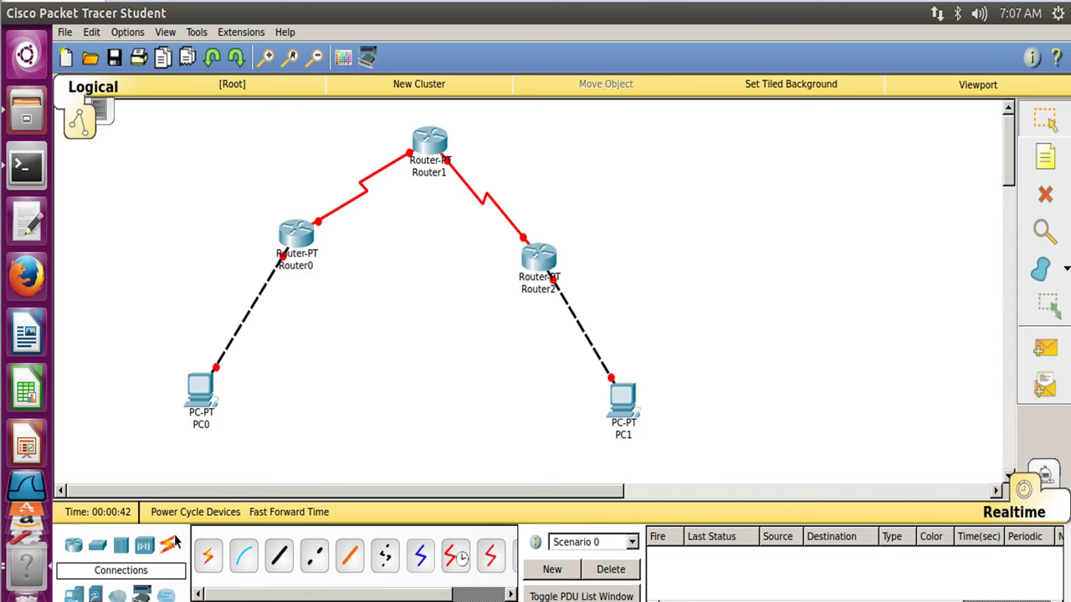
Step: Give PC0 the static IP address 192.168.1.2 with subnet mask 255.255.255.0
click(194, 408)
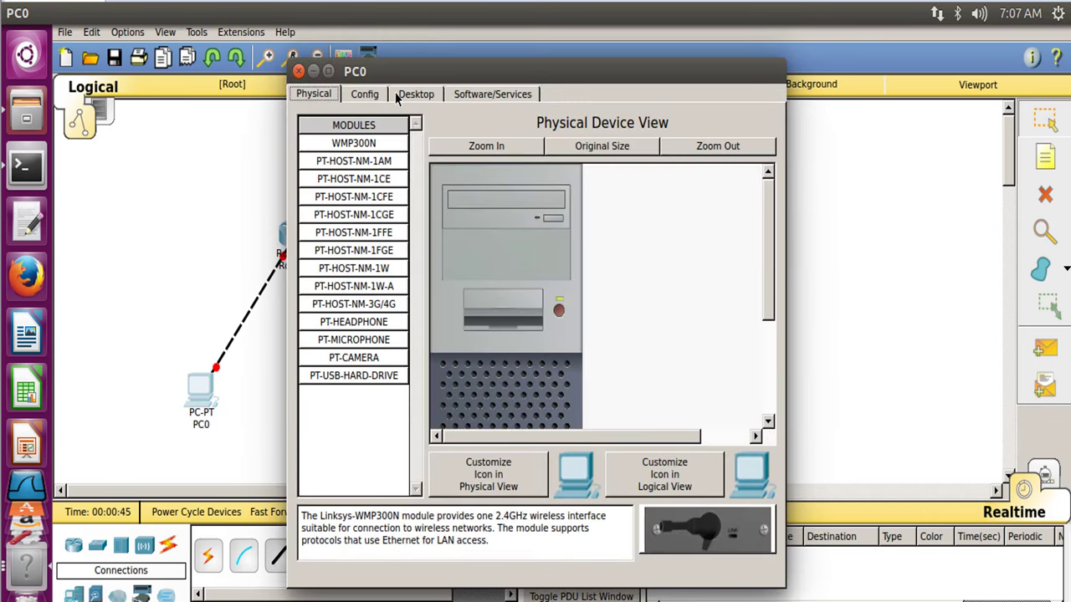
click(400, 94)
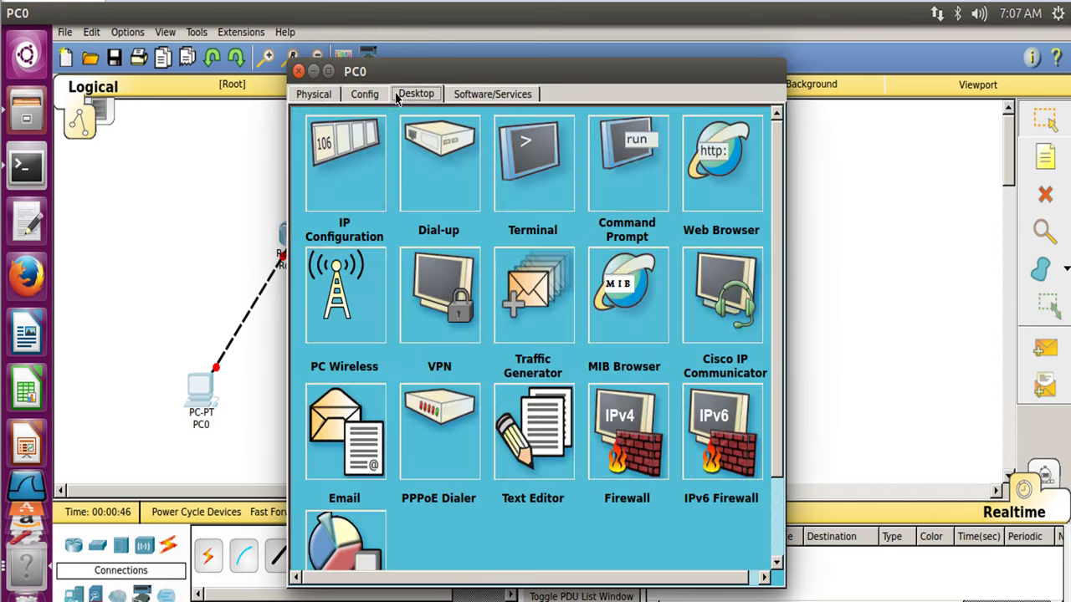
click(342, 185)
text(192.168.1.)
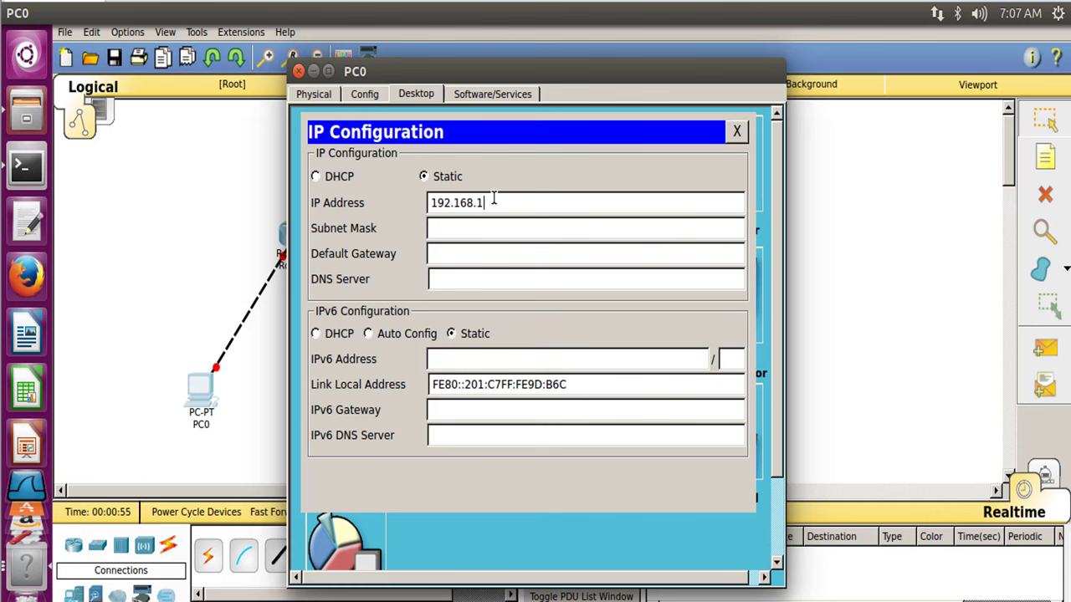
text(2)
click(489, 230)
Step: Set PC0's default gateway to 192.168.1.1 and close its device window
click(484, 254)
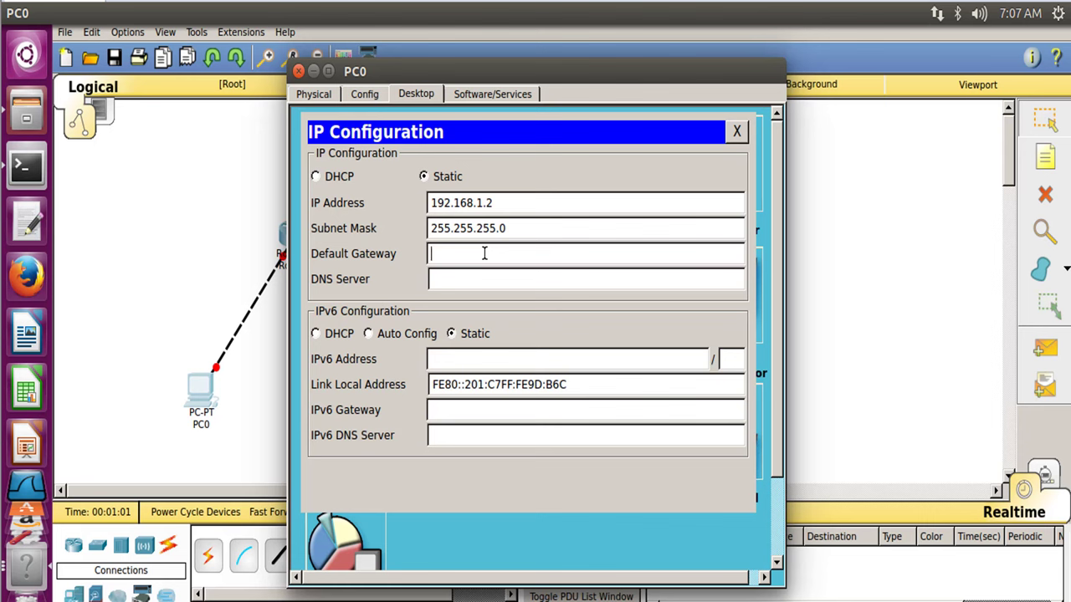
text(192.168)
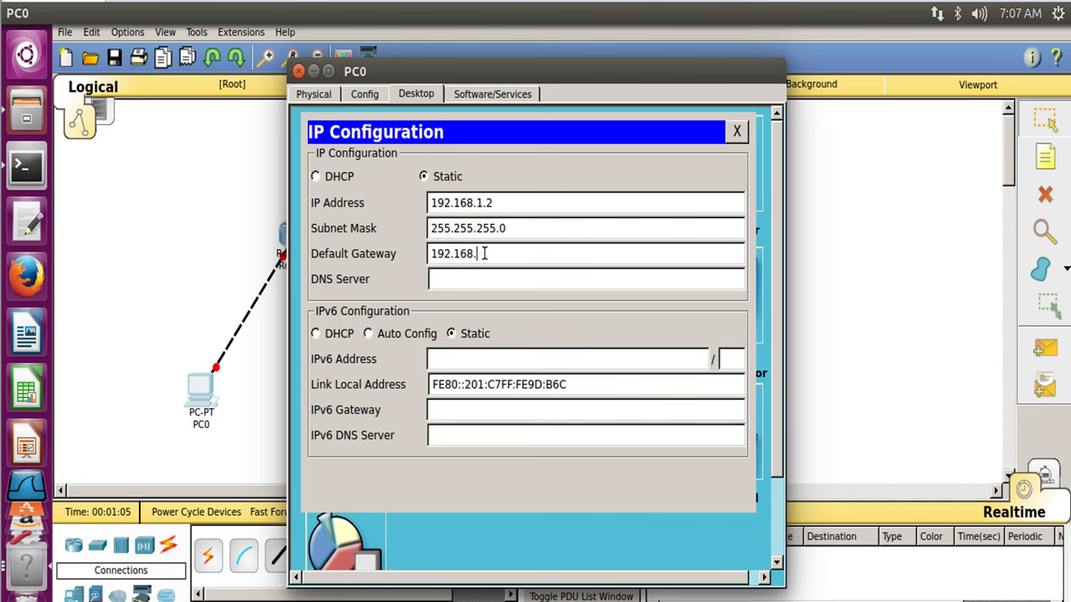
text(.1.1)
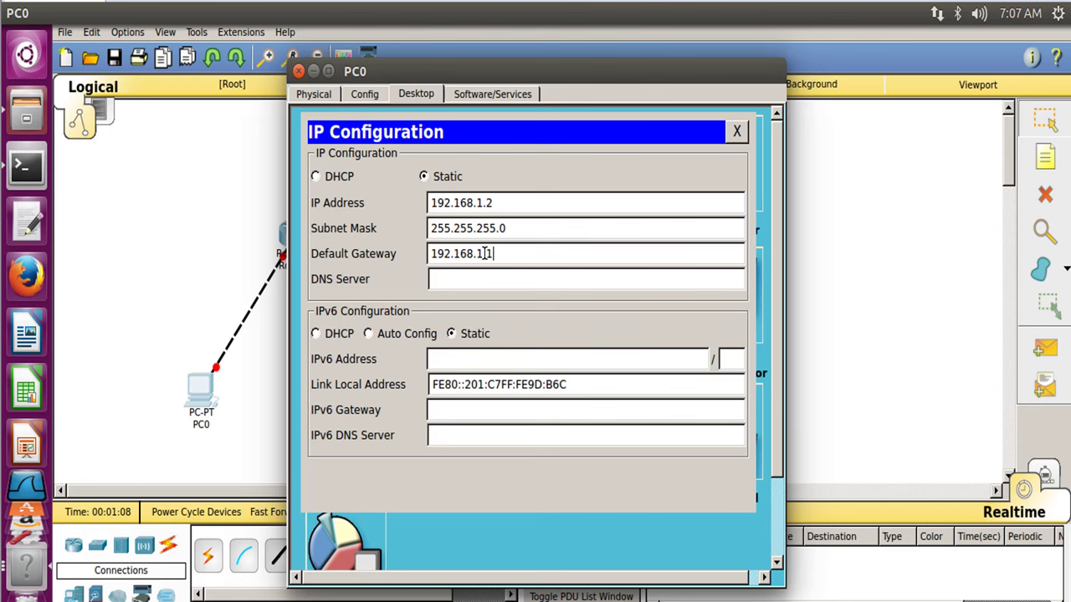
click(738, 134)
click(300, 71)
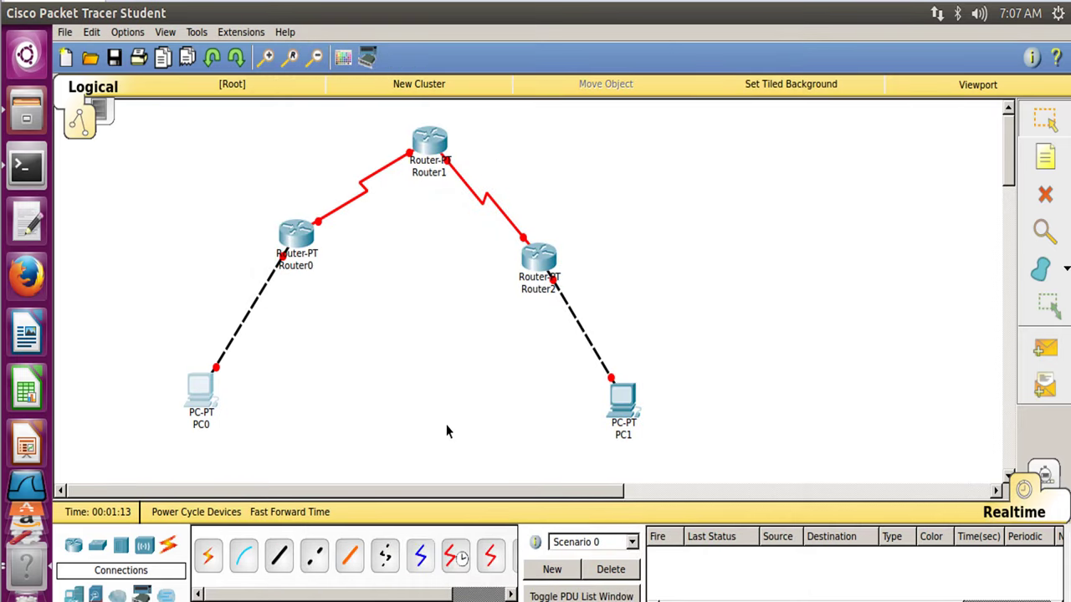
Step: Add the network notes 192.168.1.0 beside the PC0–Router0 link and 10.0.0.0 beside the Router0–Router1 link
click(1045, 158)
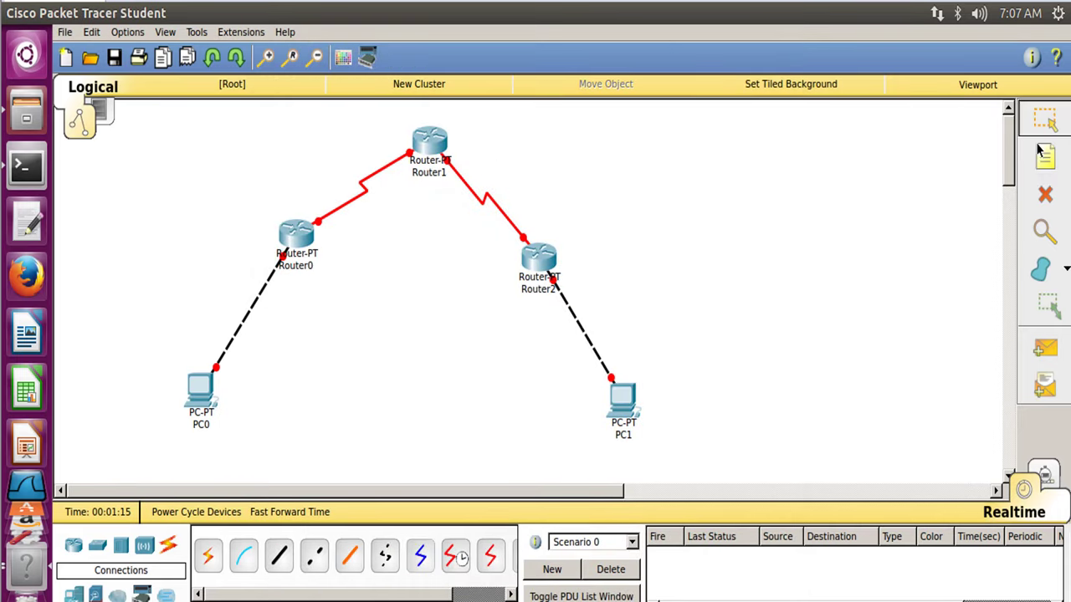
click(154, 311)
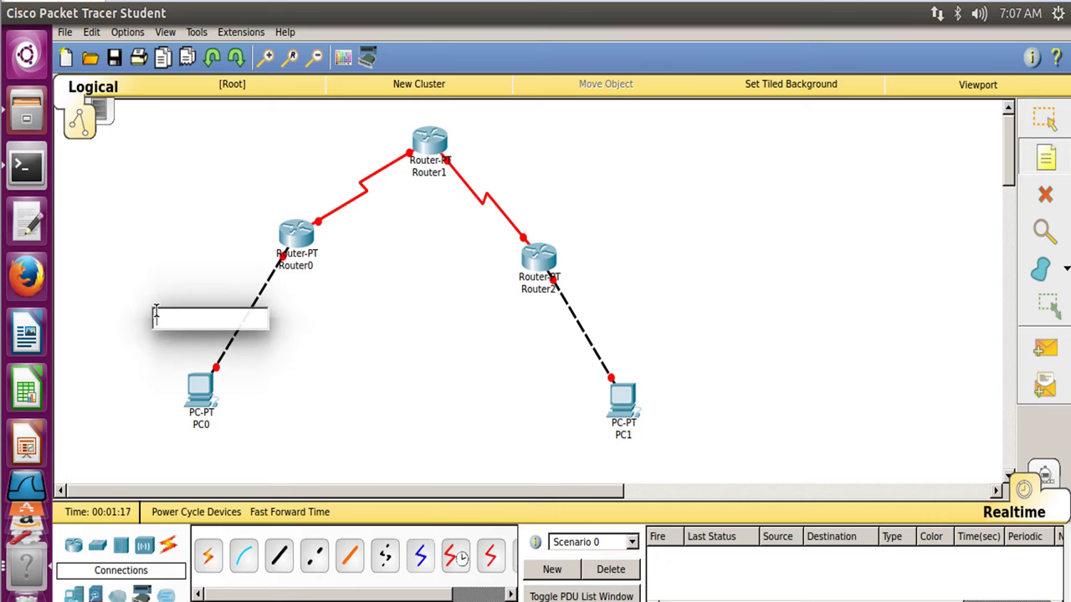
text(192.168.1.0)
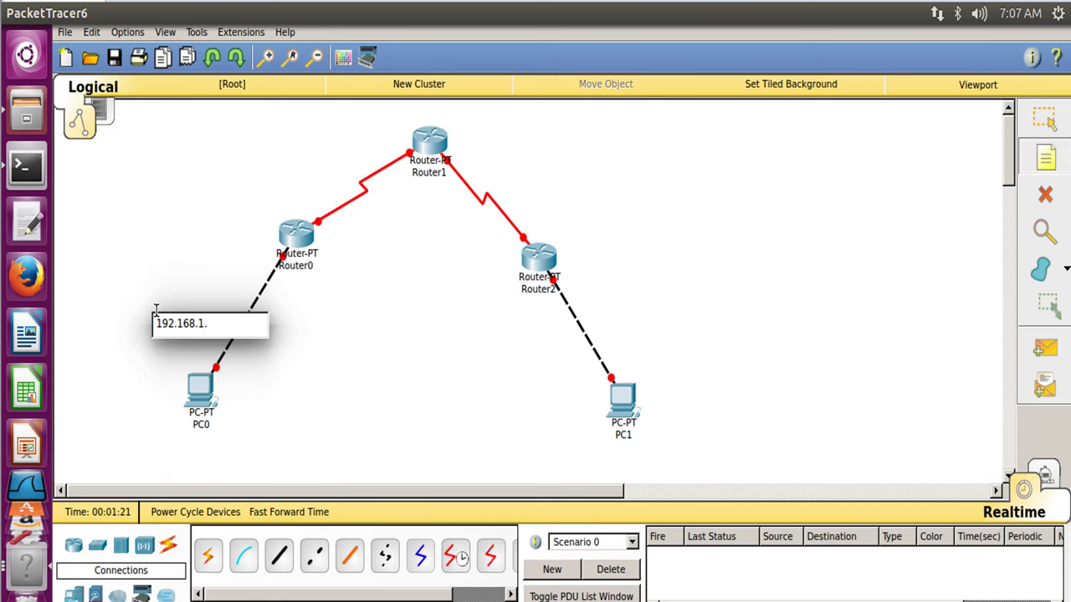
click(318, 169)
click(318, 169)
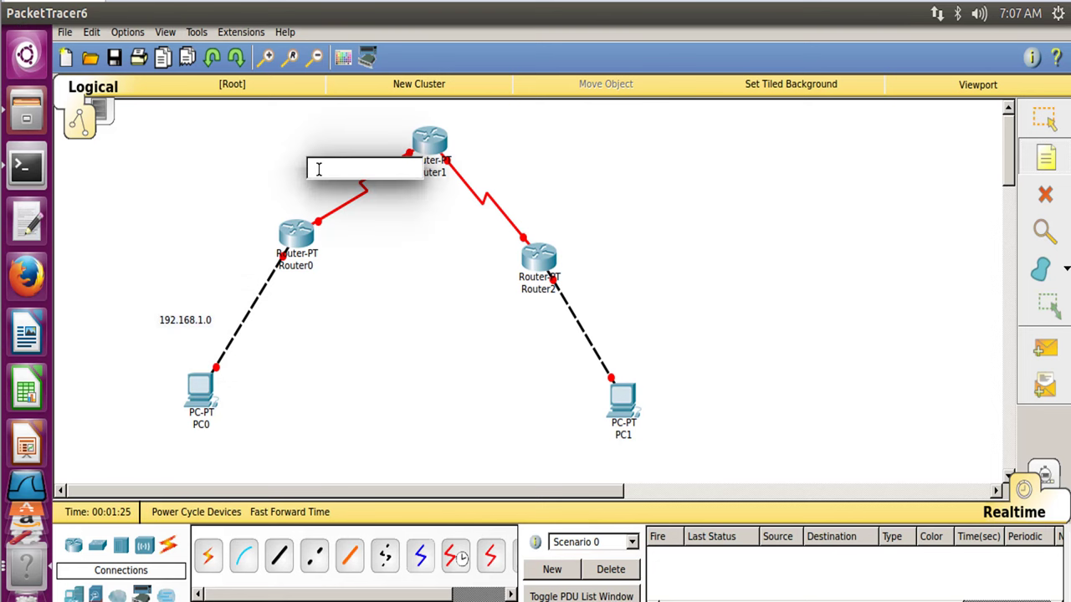
text(10.0)
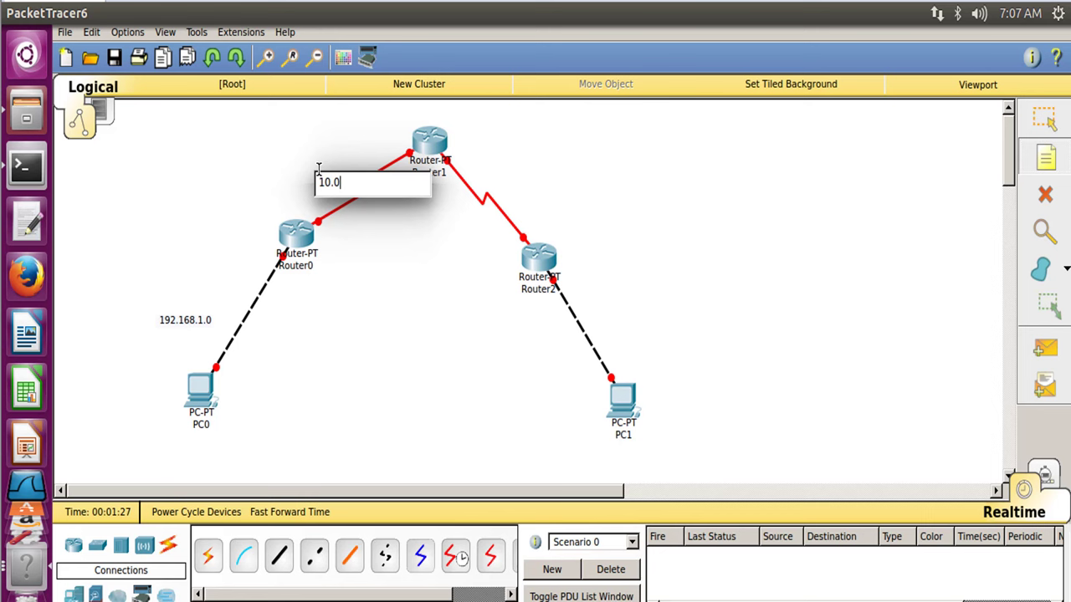
text(.0.0)
Step: Add the network notes 11.0.0.0 beside the Router1–Router2 link and 12.0.0.0 below the gap between Router0 and Router2
click(549, 178)
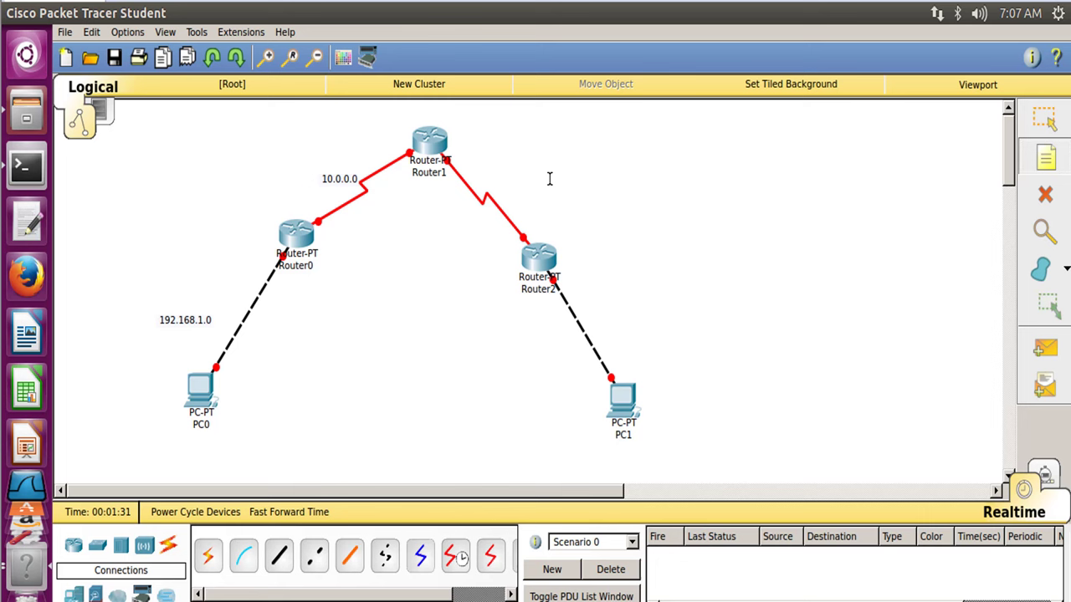
click(533, 176)
text(11)
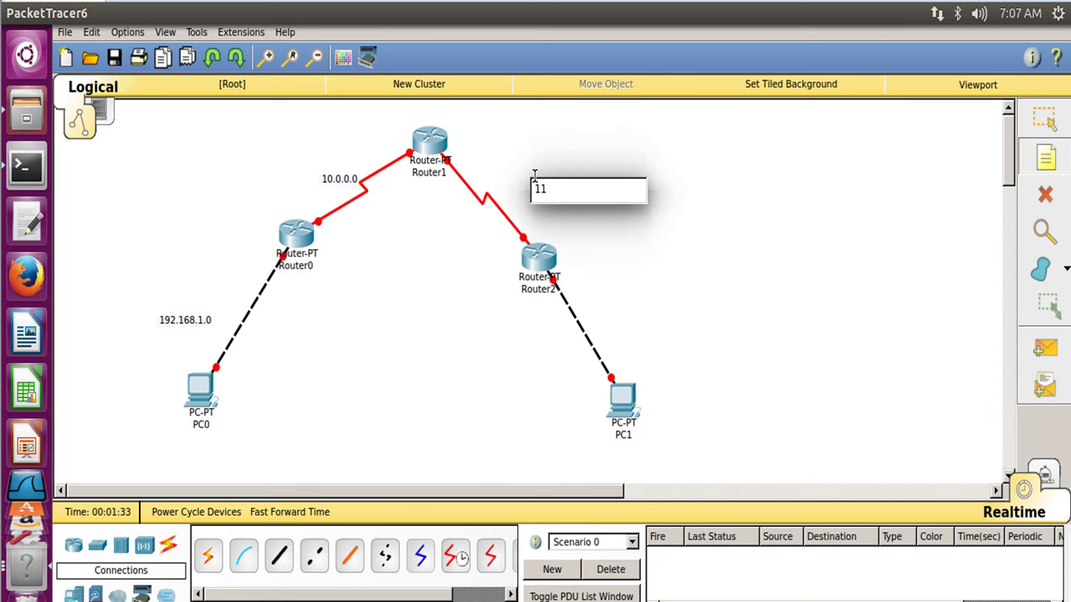
text(.0.0.0)
click(360, 298)
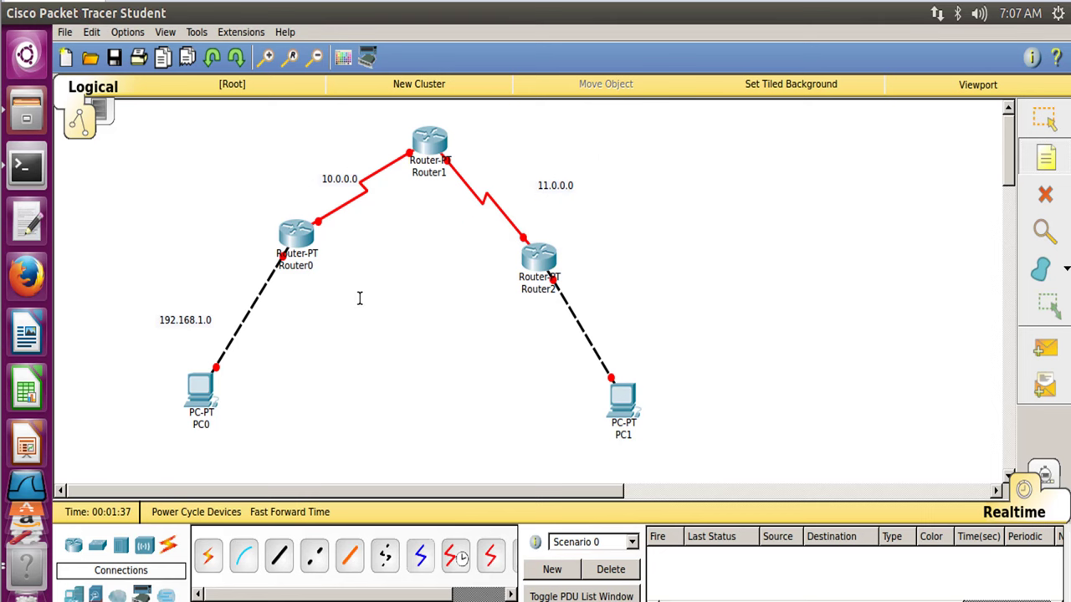
click(359, 298)
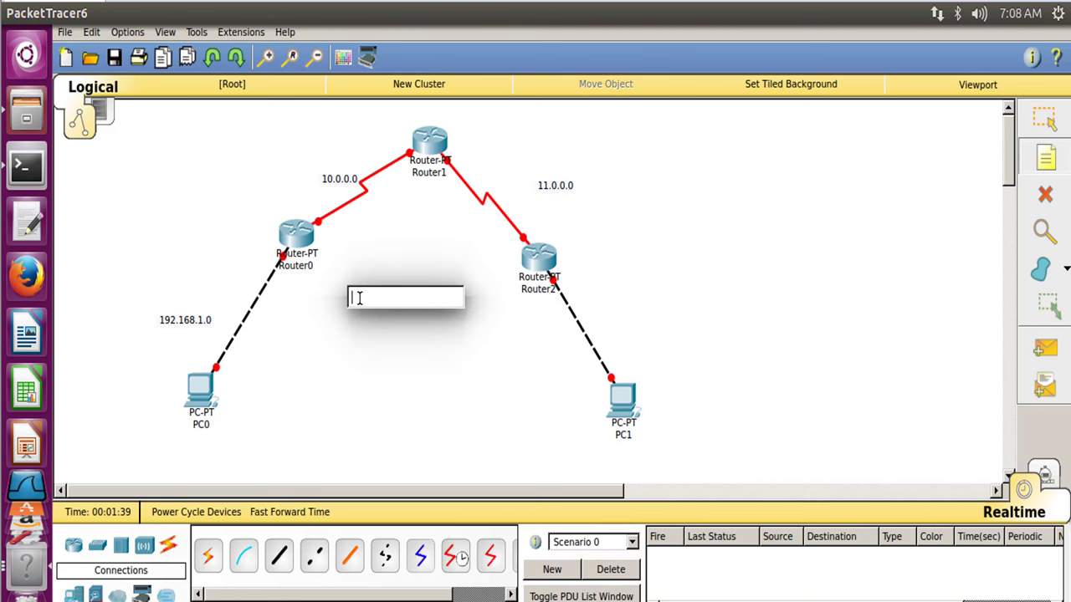
text(12.0.0.0)
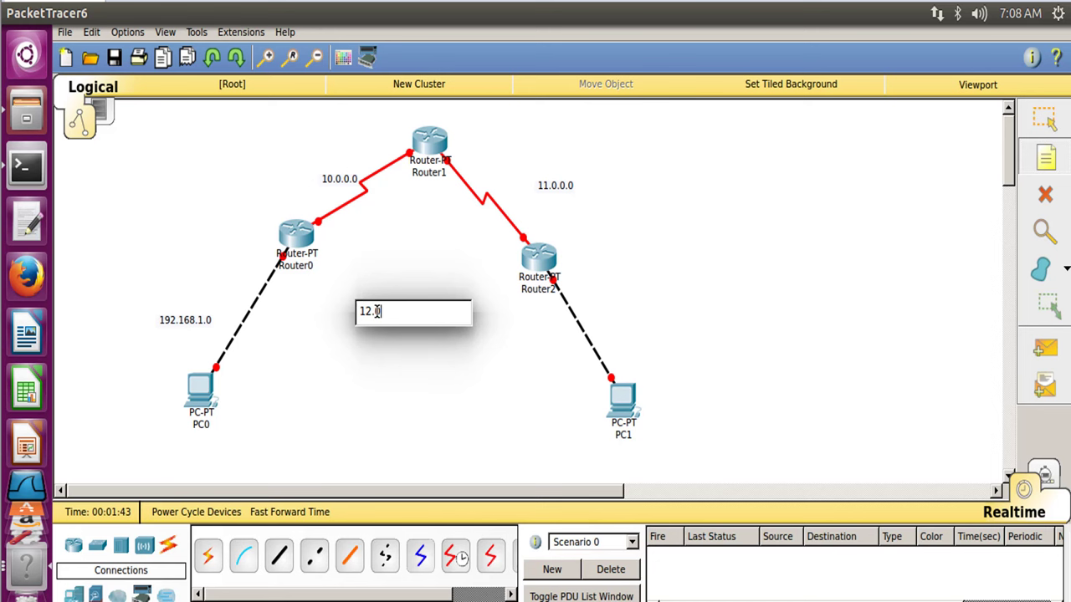
Step: Add the network note 192.168.2.0 beside the link between Router2 and PC1
click(657, 296)
click(629, 312)
text(19)
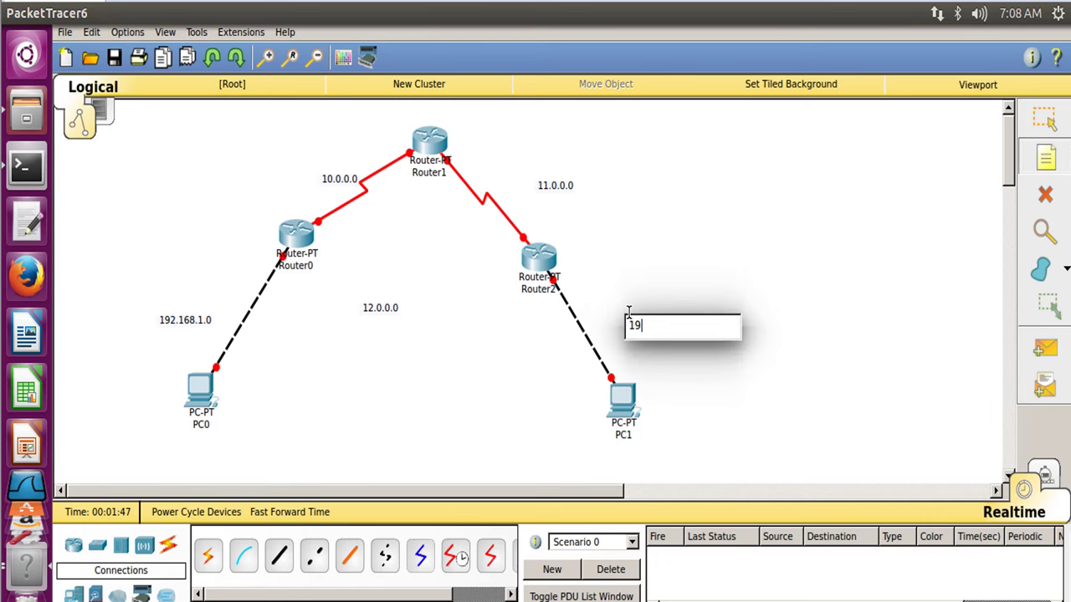
text(2.168.2.0)
Step: Connect Router0 directly to Router2 with the automatic connection type
click(175, 548)
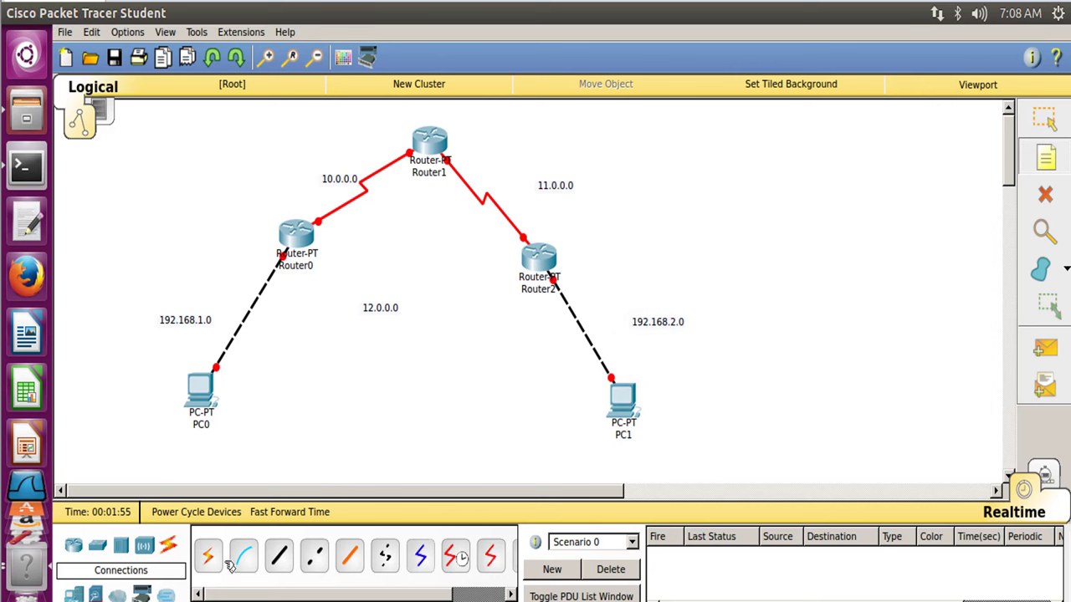
click(208, 555)
click(297, 231)
click(536, 259)
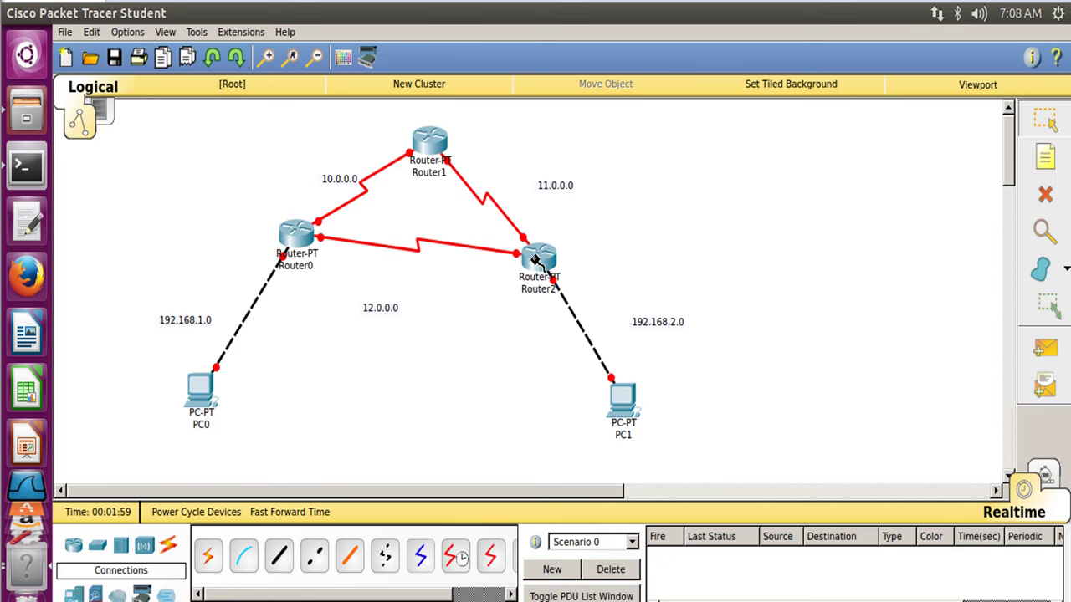
Step: Give PC1 the static IP address 192.168.2.2, subnet mask 255.255.255.0 and default gateway 192.168.2.1, and close its configuration
click(626, 410)
click(416, 94)
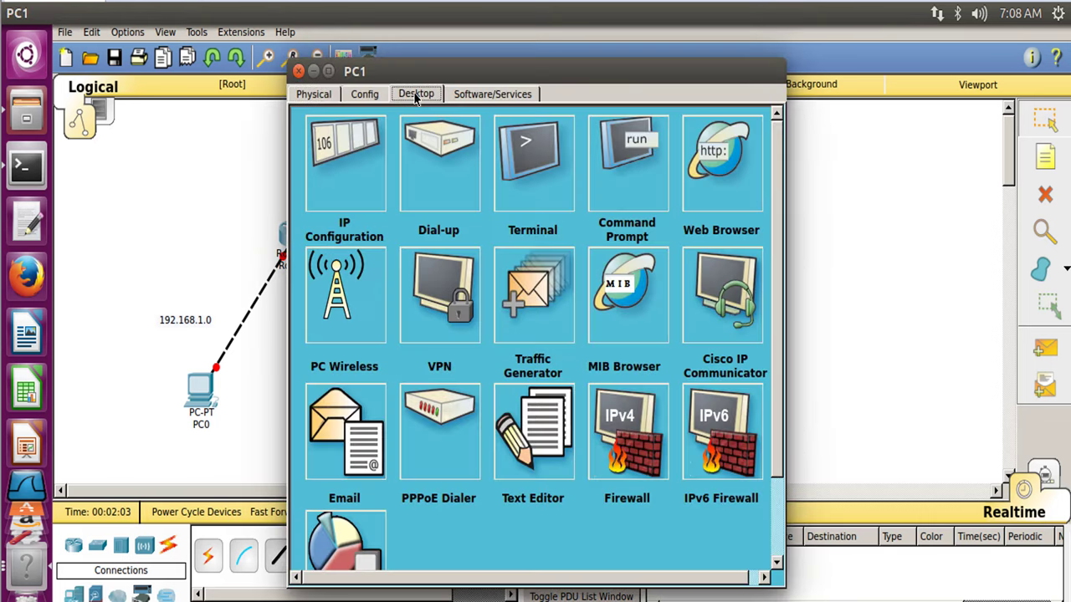
click(343, 139)
click(496, 209)
text(192.168)
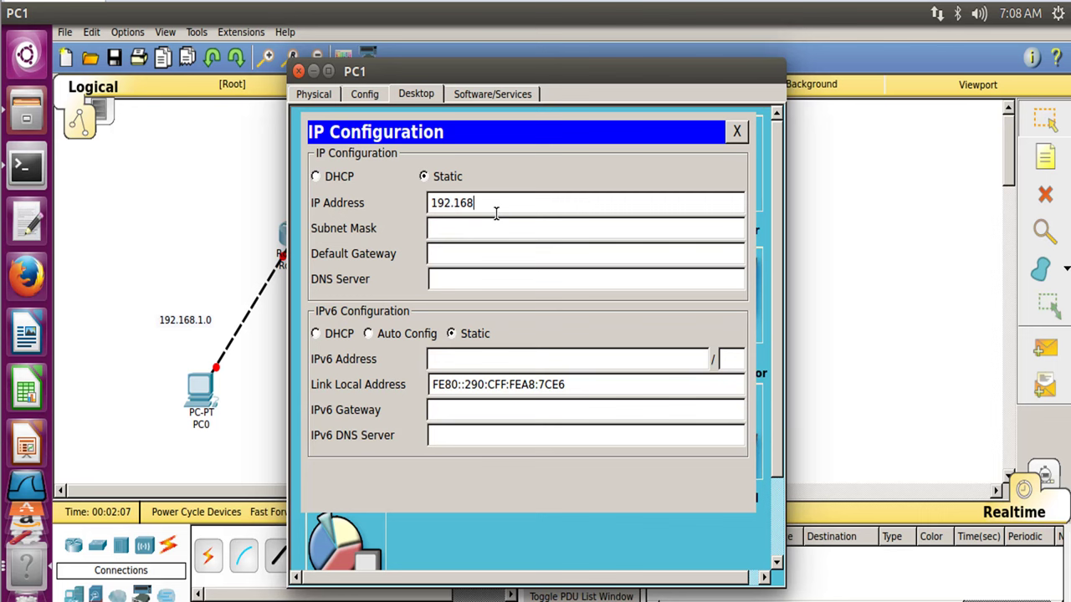
text(.2.2)
click(485, 230)
click(476, 256)
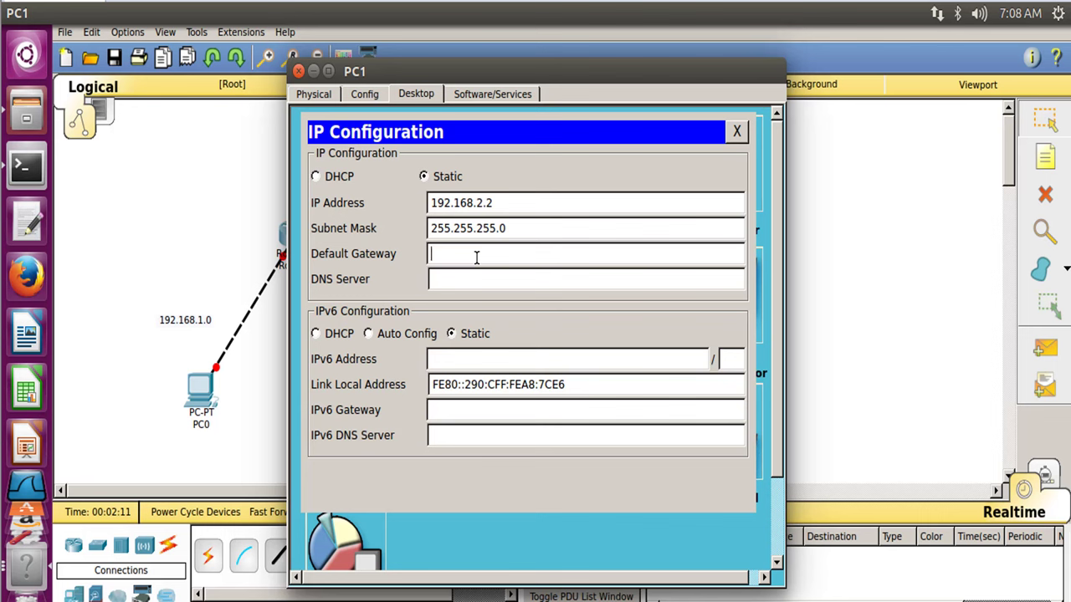
text(192.168.2.1)
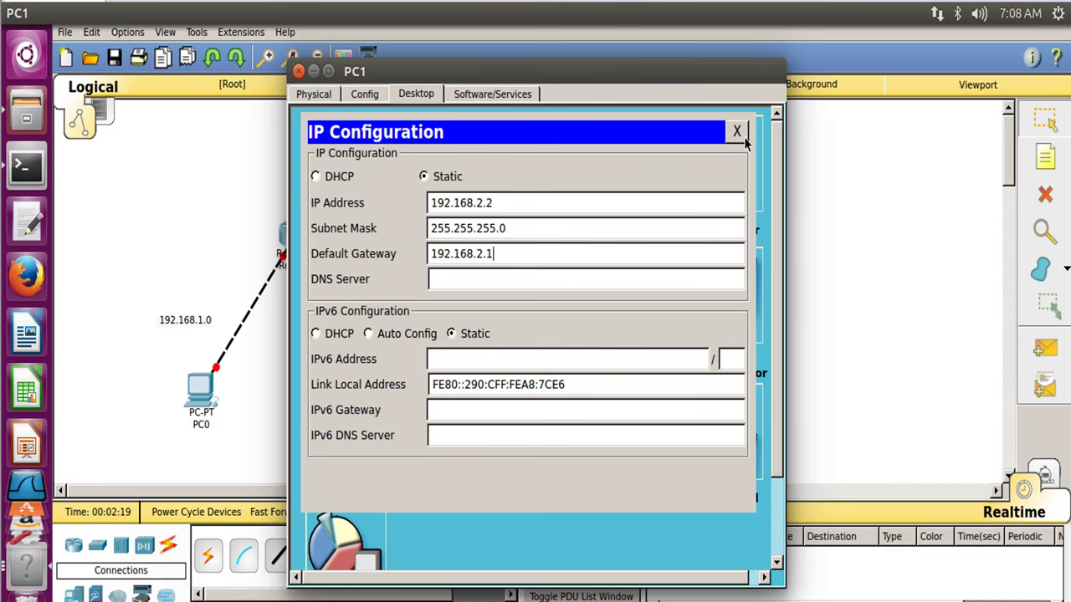
click(736, 133)
click(299, 70)
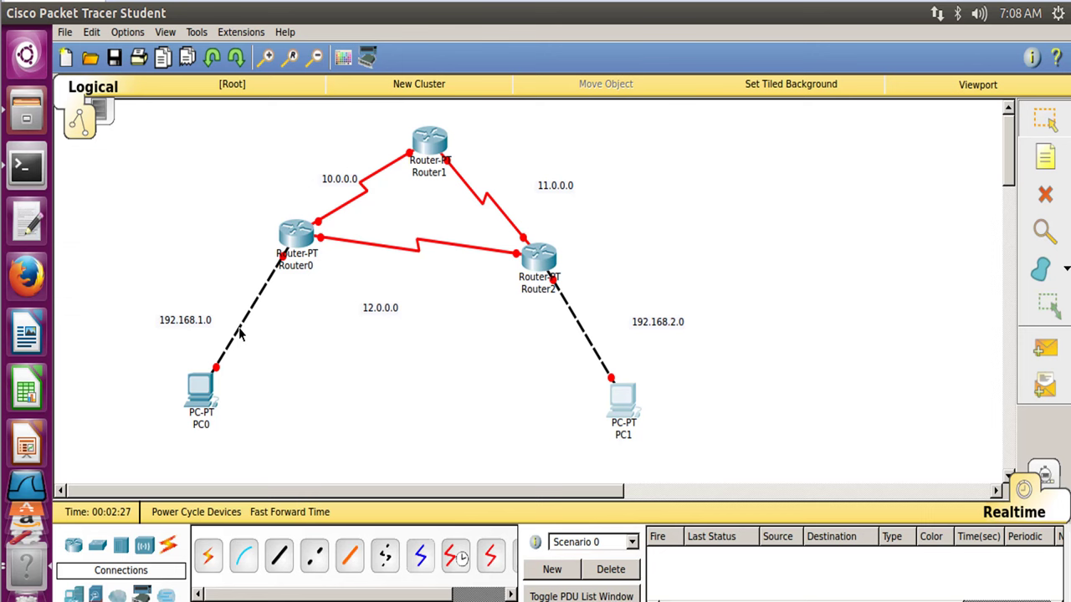
Step: Set Router0's FastEthernet0/0 to IP address 192.168.1.1 with mask 255.255.255.0 and switch the port on
mouse_move(240, 333)
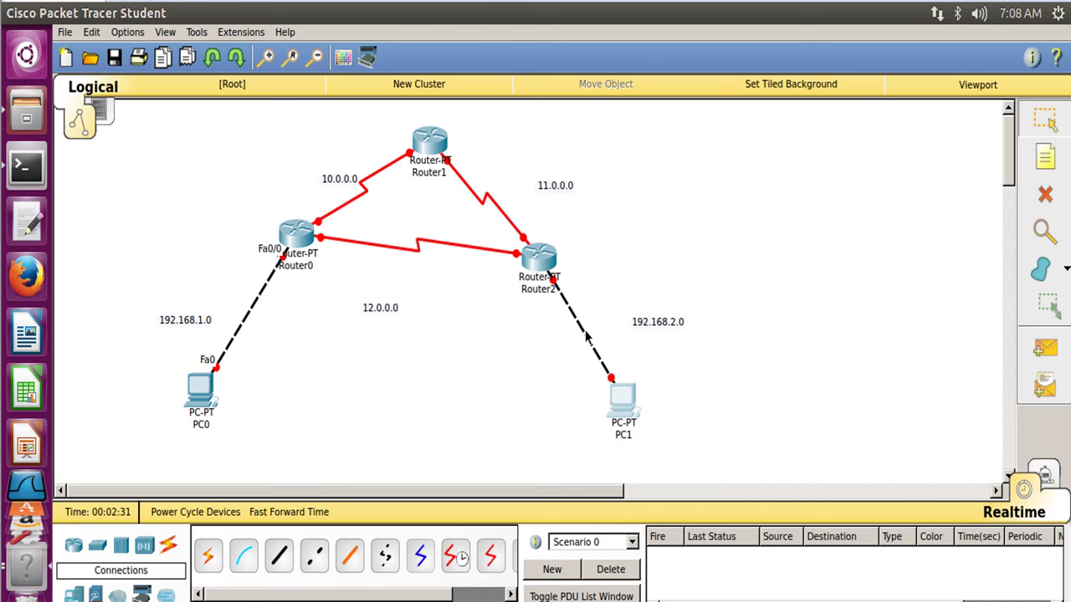
mouse_move(586, 339)
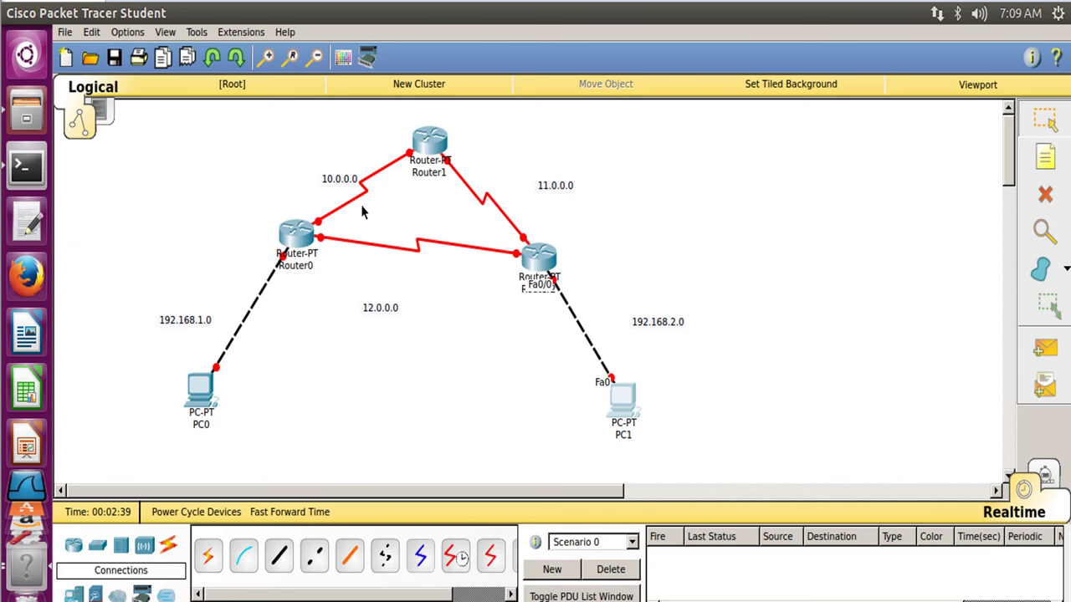
mouse_move(356, 202)
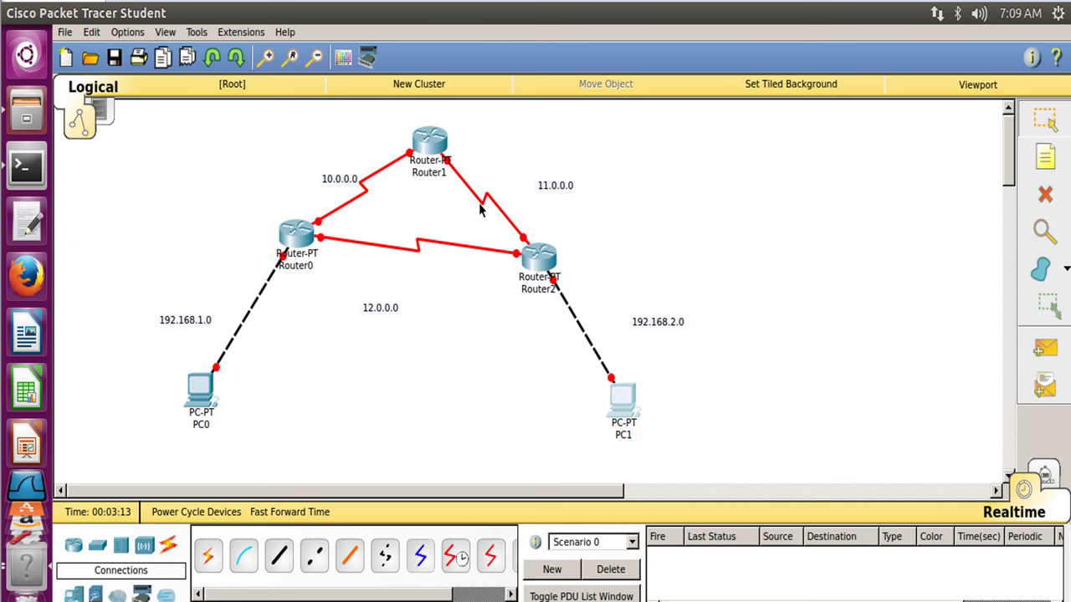
mouse_move(489, 257)
click(305, 240)
click(365, 94)
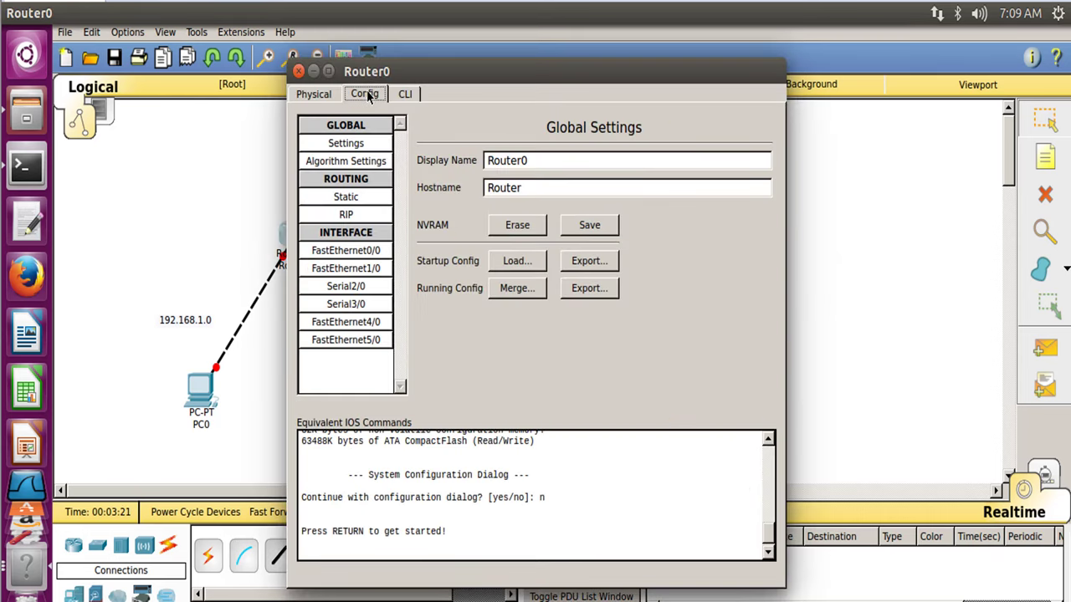
click(372, 251)
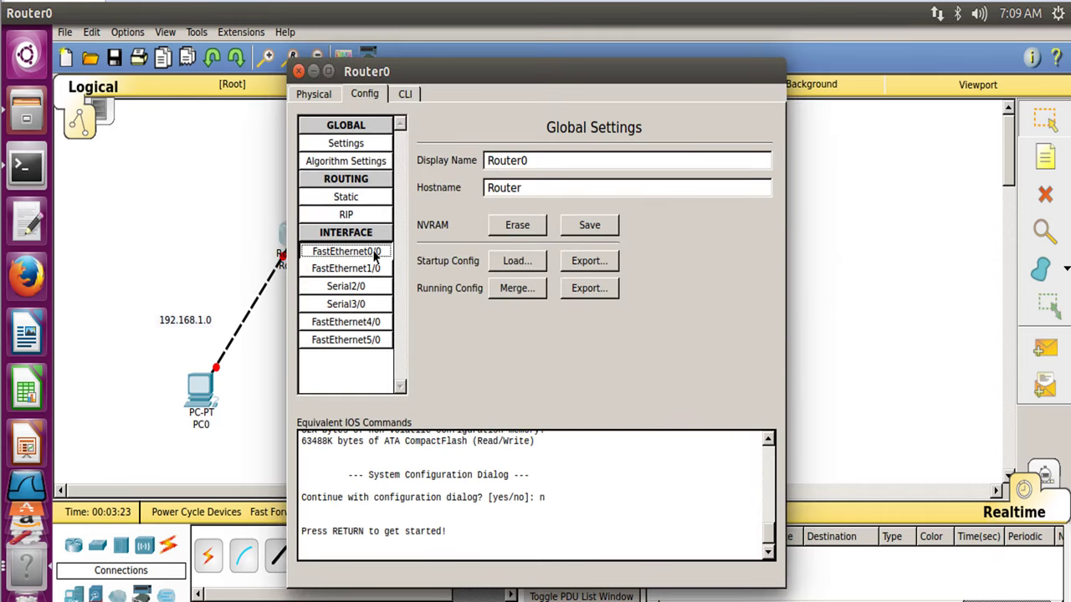
click(642, 241)
text(192.168)
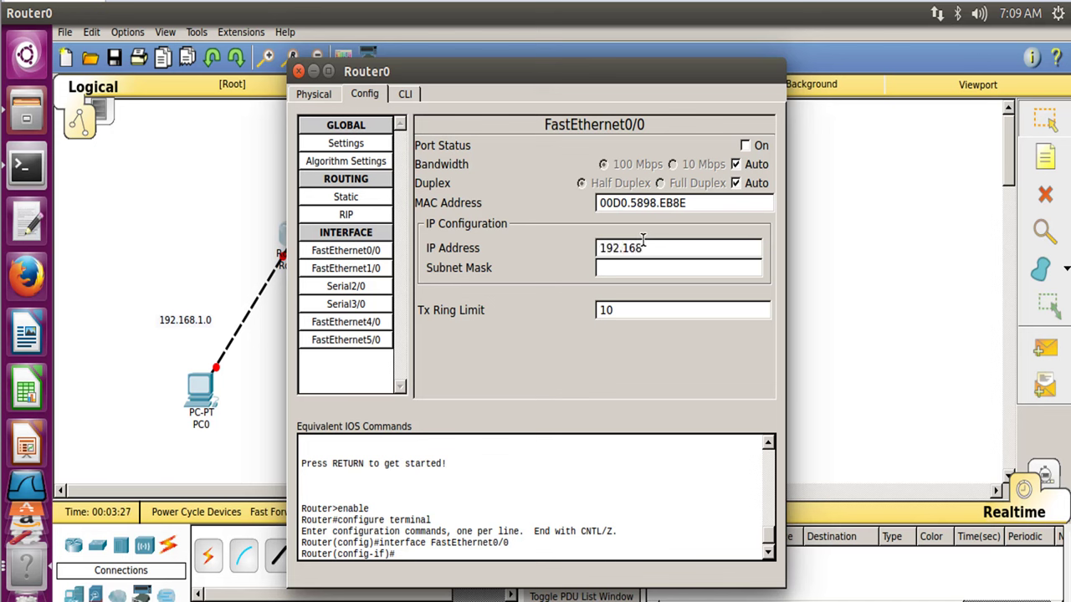
text(.1.1)
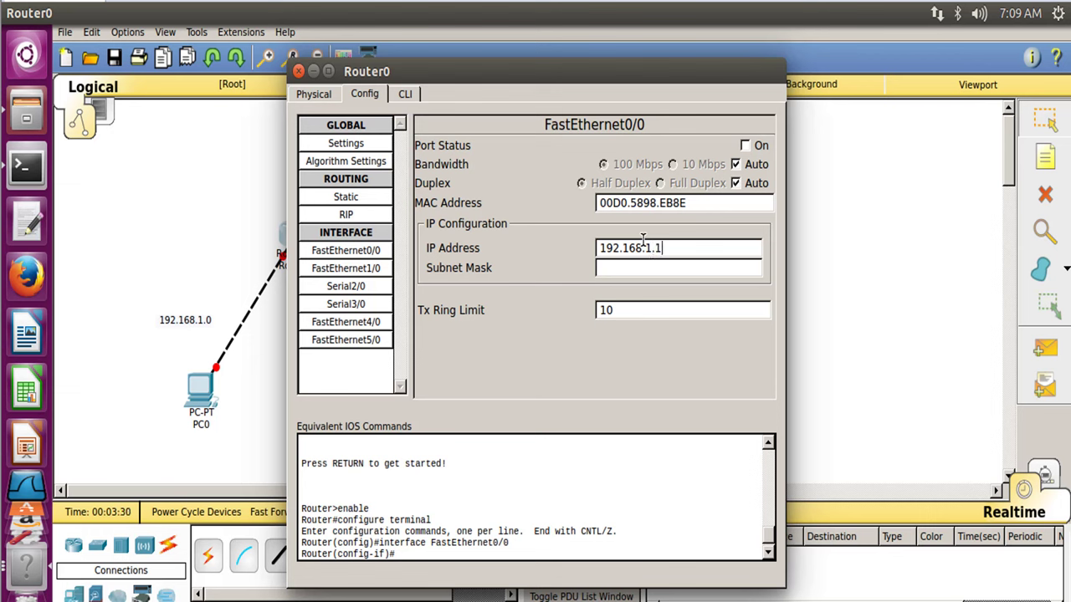
key(Tab)
click(744, 146)
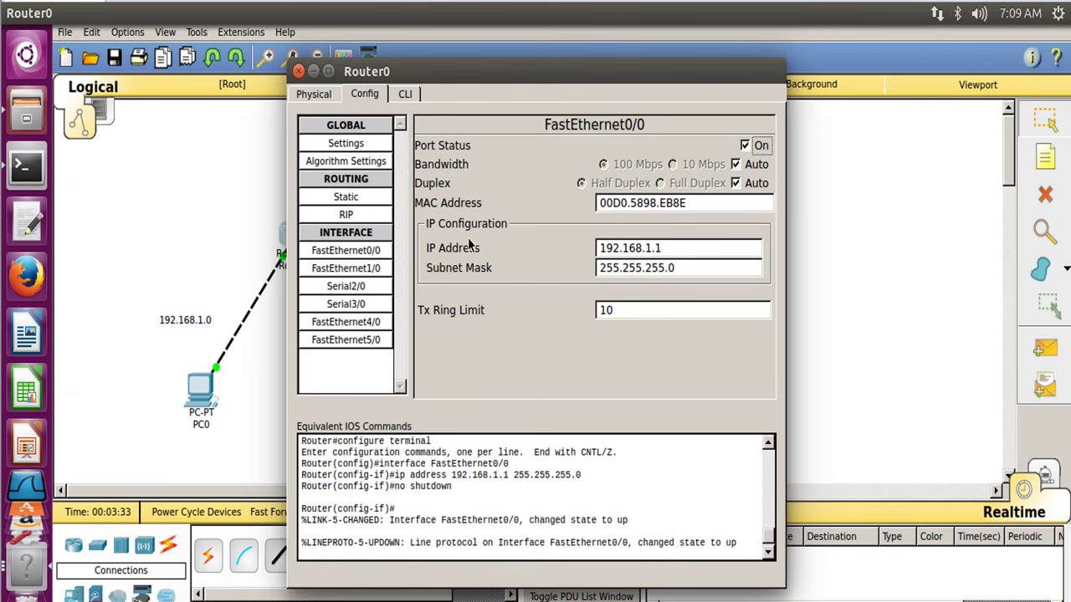
Step: Set Router0's Serial2/0 to IP address 10.10.0.2 with mask 255.0.0.0 and switch the port on
click(346, 287)
drag(519, 72, 598, 302)
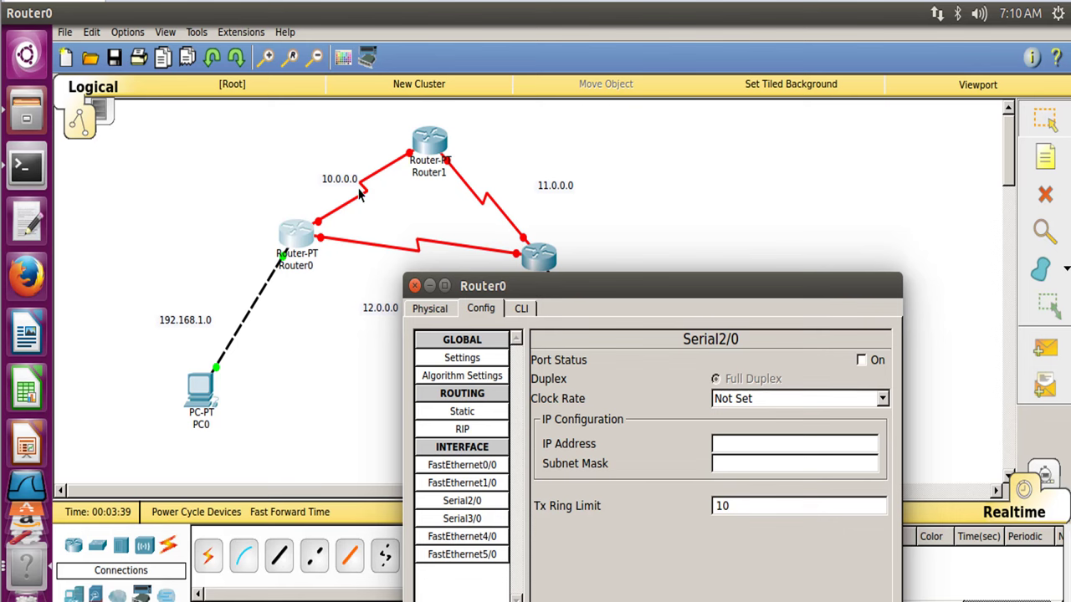
drag(599, 287, 664, 191)
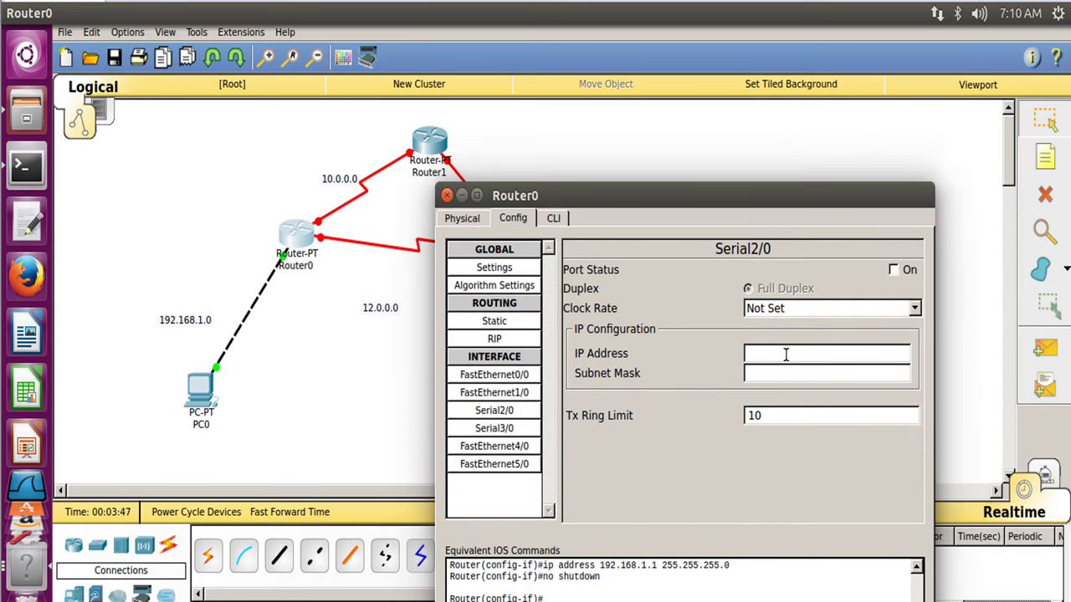
text(10.10.0.2)
click(779, 377)
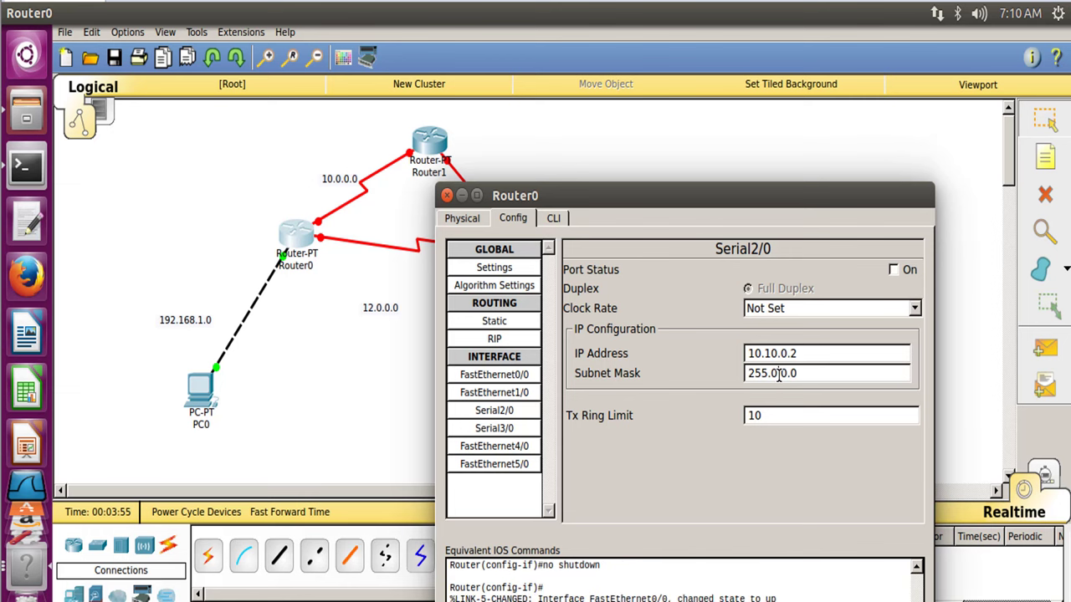
click(893, 269)
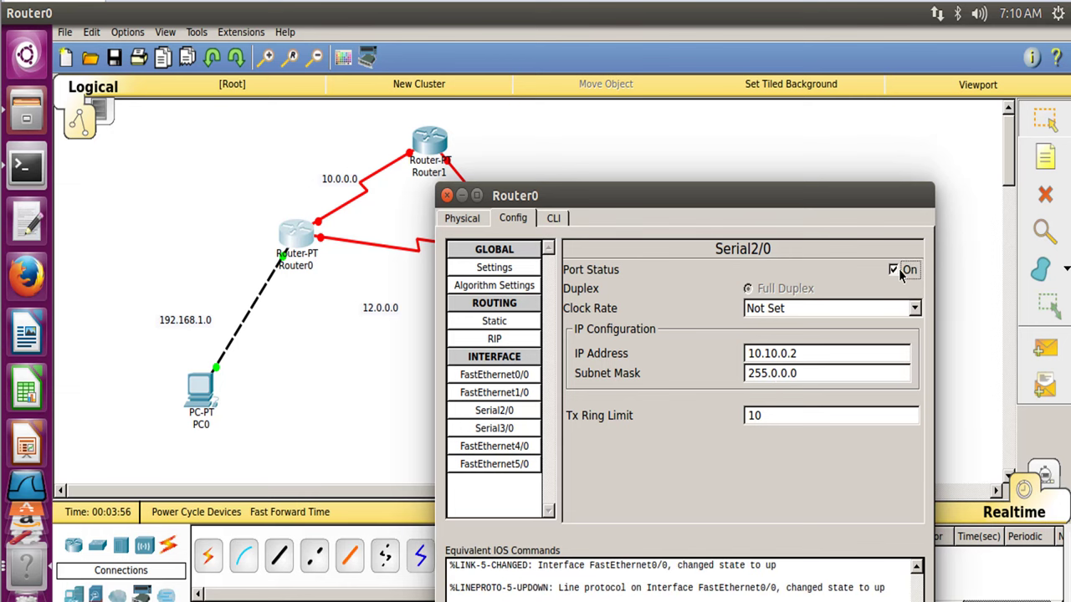
Step: Set the clock rate of Router0's Serial2/0 to 64000
click(915, 309)
click(915, 326)
click(915, 326)
click(915, 326)
click(915, 327)
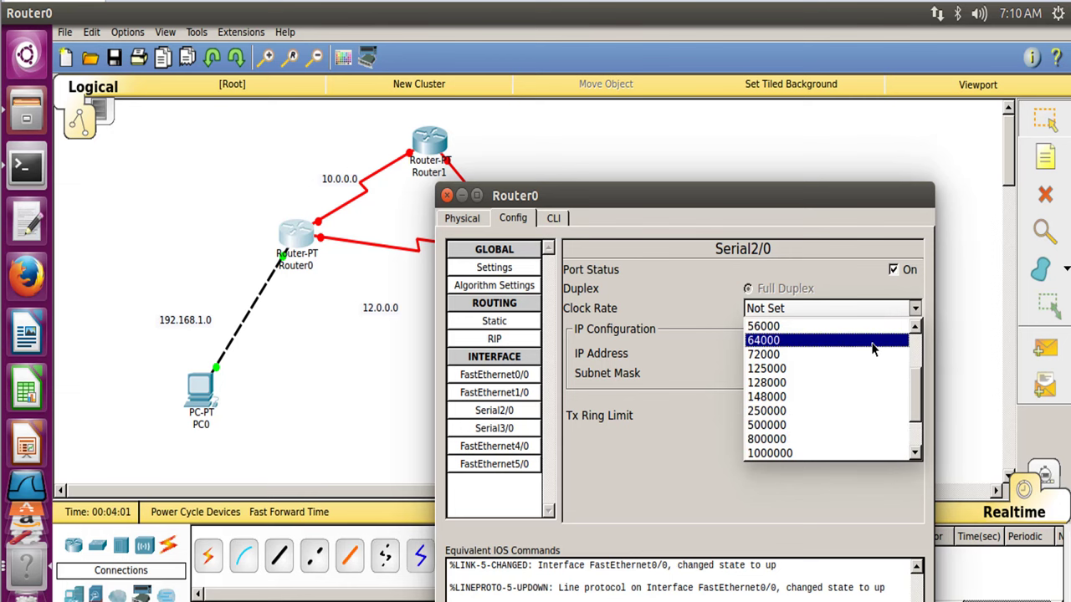
click(874, 342)
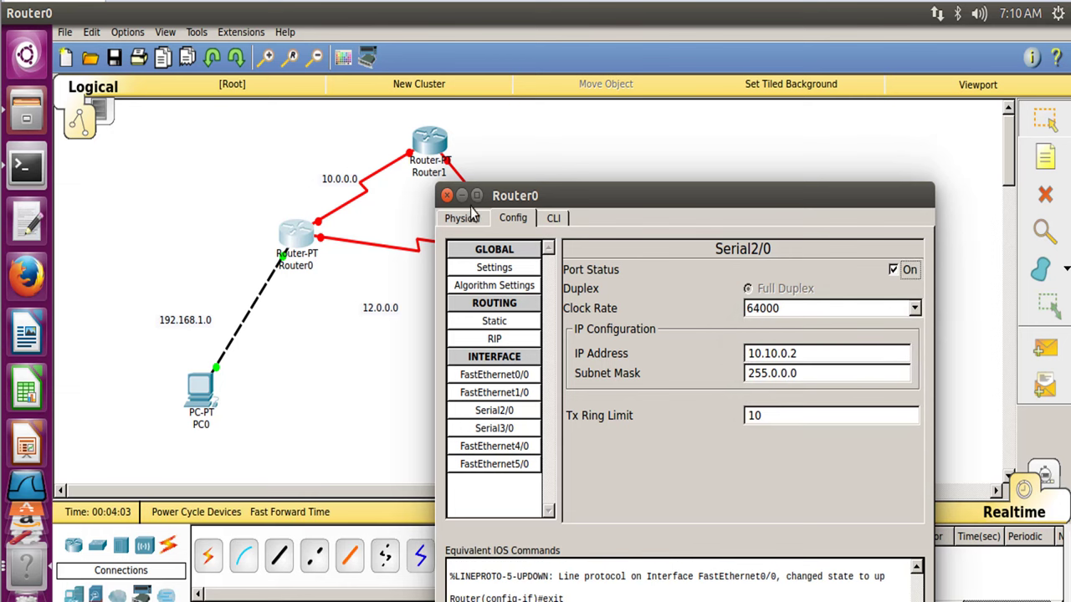
Step: Switch on Router0's Serial3/0 port and set its clock rate to 64000
click(512, 428)
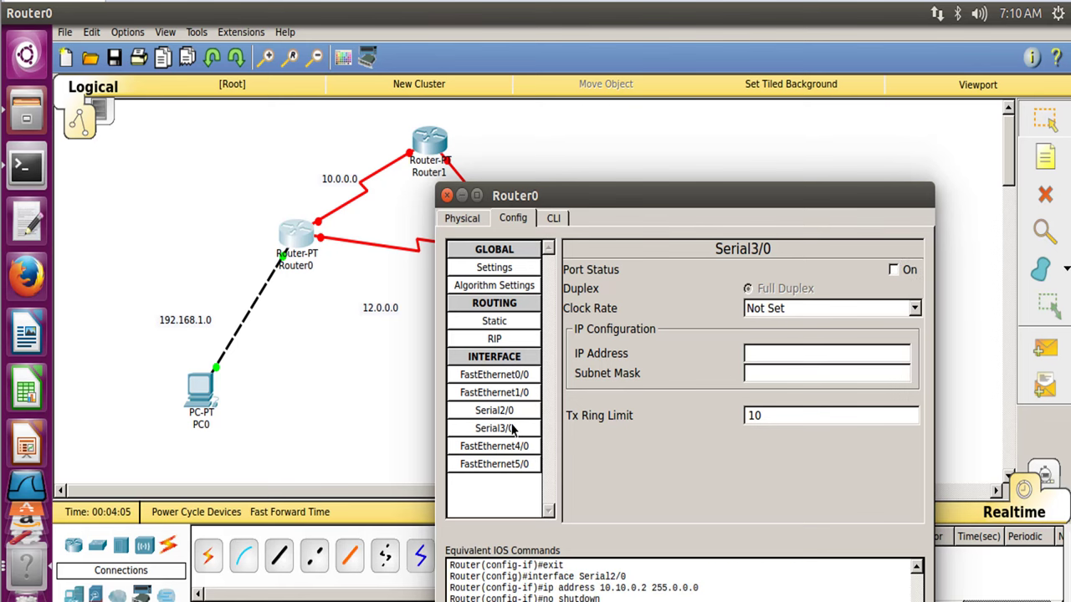
drag(621, 194, 585, 117)
click(418, 337)
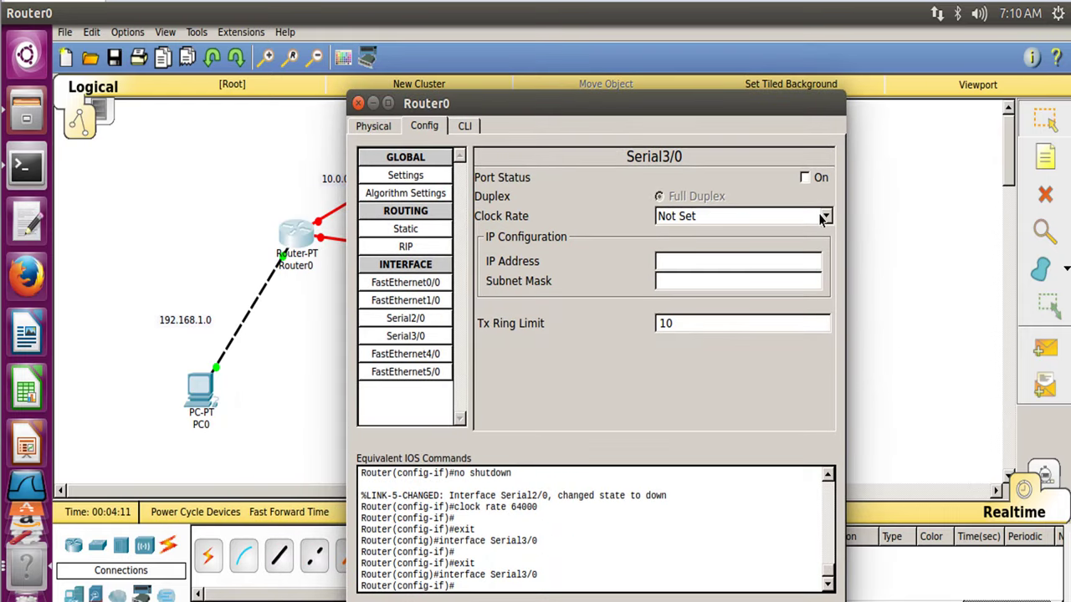
click(805, 179)
click(826, 216)
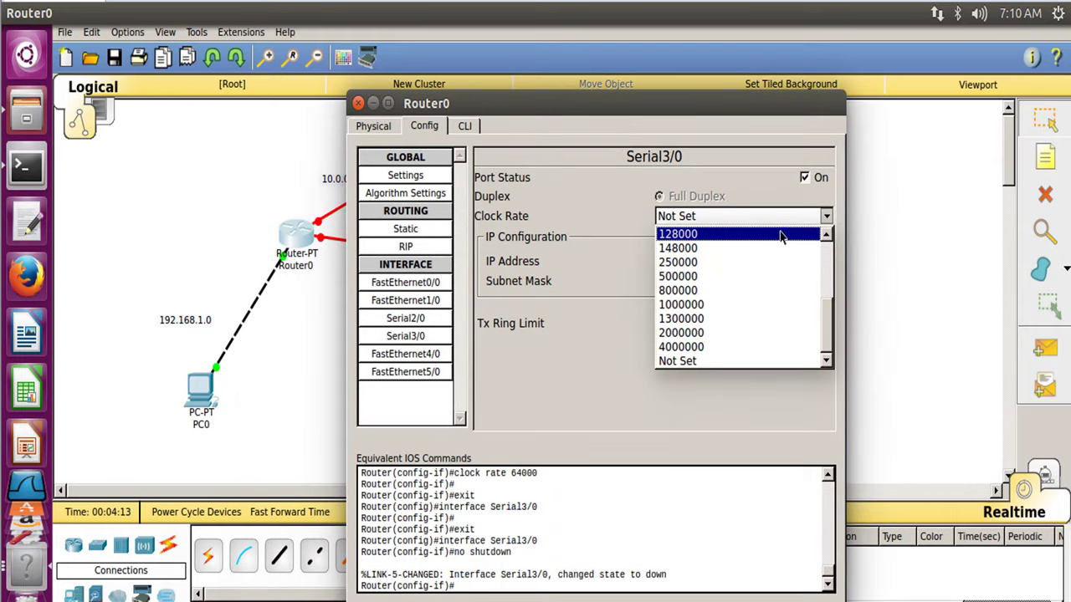
click(826, 237)
click(825, 237)
click(826, 237)
click(826, 237)
click(786, 247)
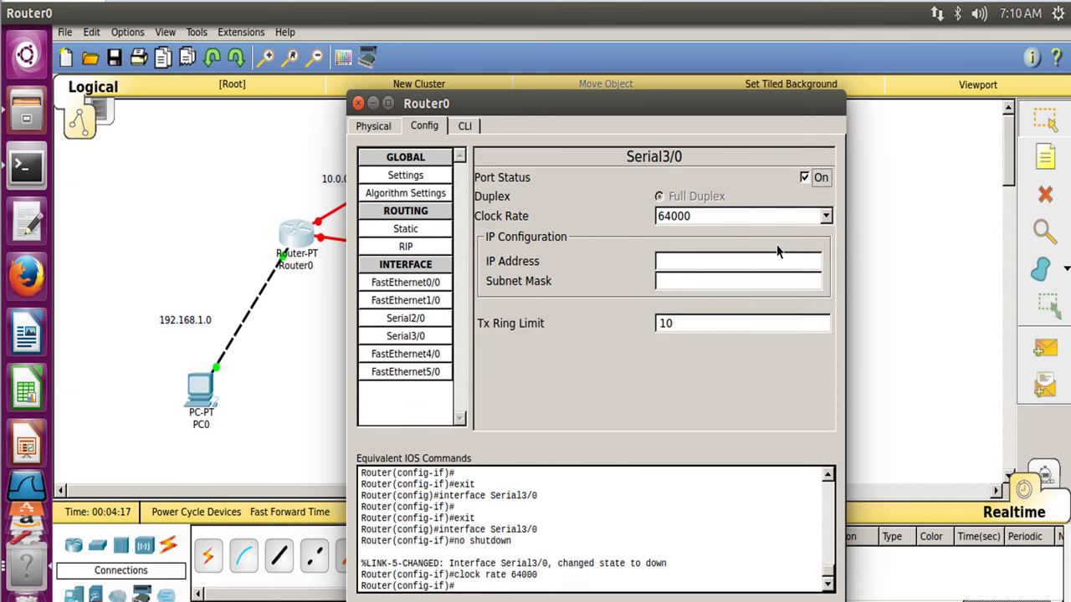
Step: Assign IP address 12.12.0.2 with mask 255.0.0.0 to Router0's Serial3/0 and close the router's configuration
click(702, 262)
drag(572, 103, 721, 116)
text(12.12.0.3)
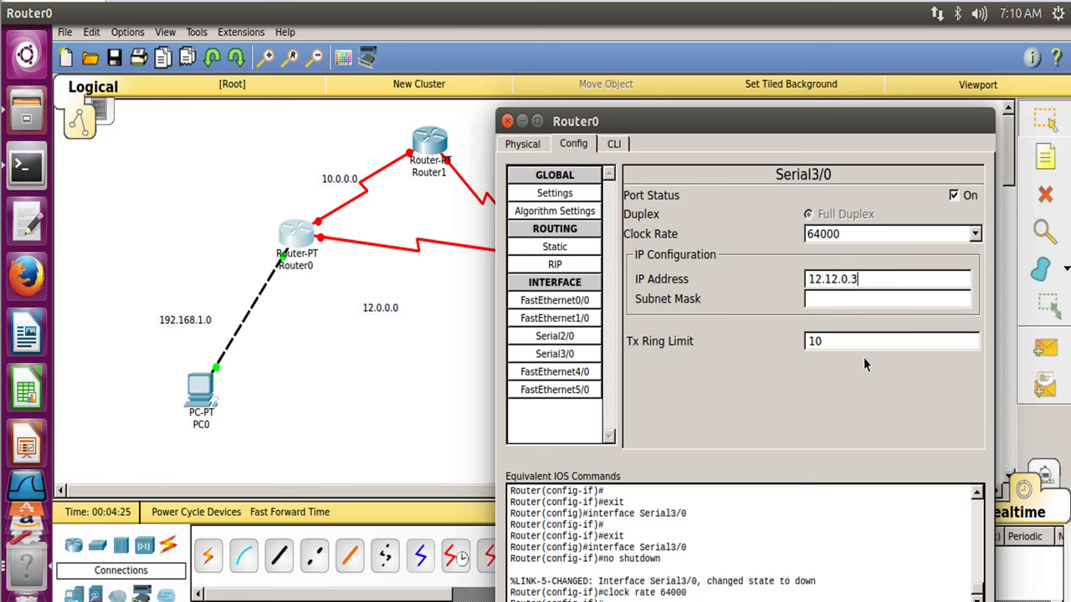
key(BackSpace)
text(2)
click(835, 295)
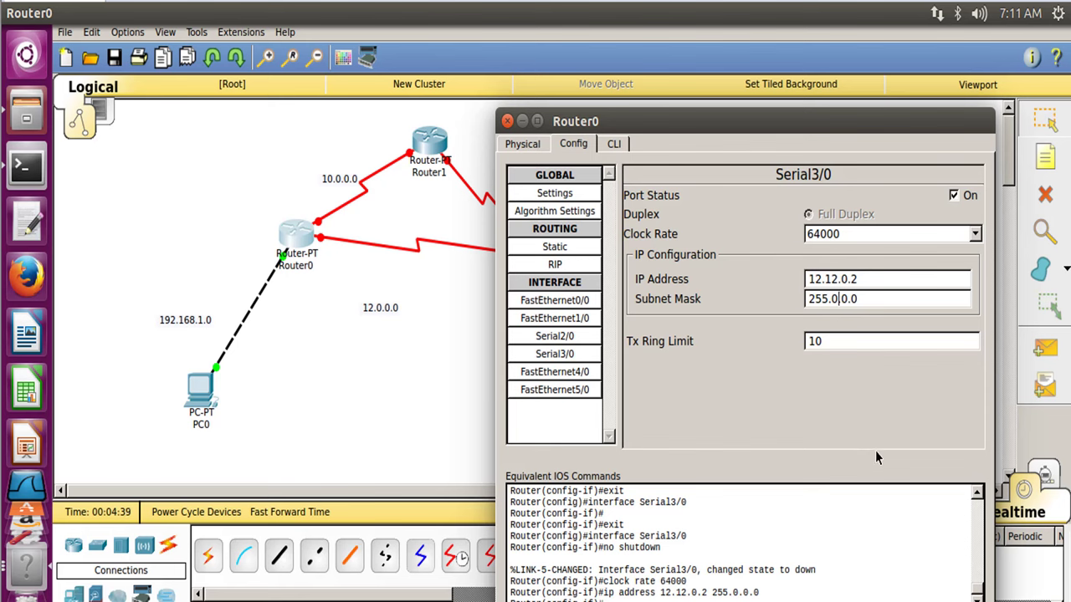
click(507, 122)
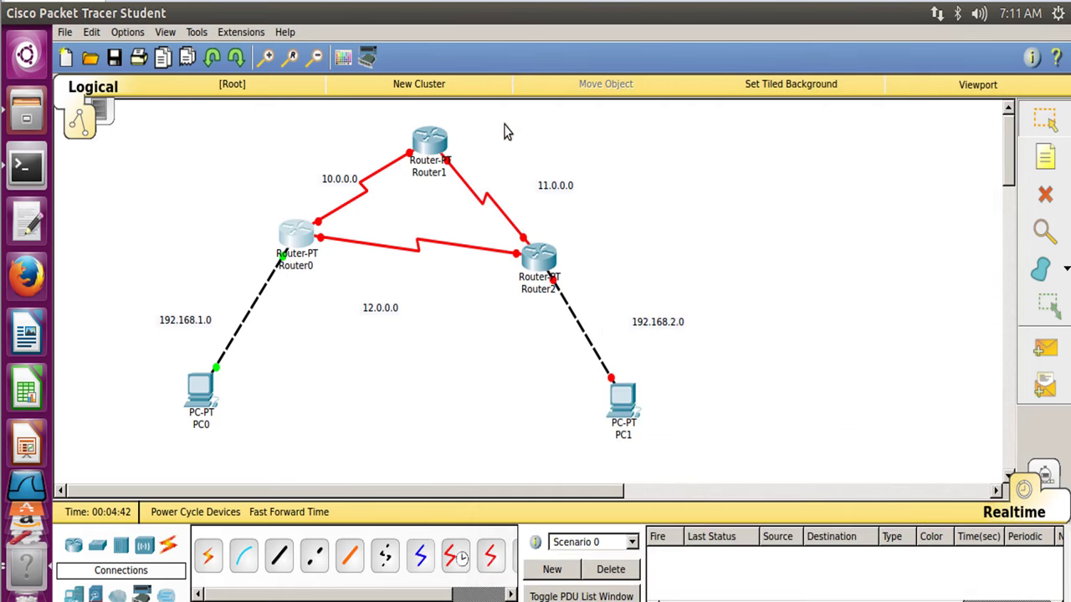
Step: Switch on Router1's Serial2/0 port and assign it IP address 10.10.0.3 with mask 255.0.0.0
click(421, 154)
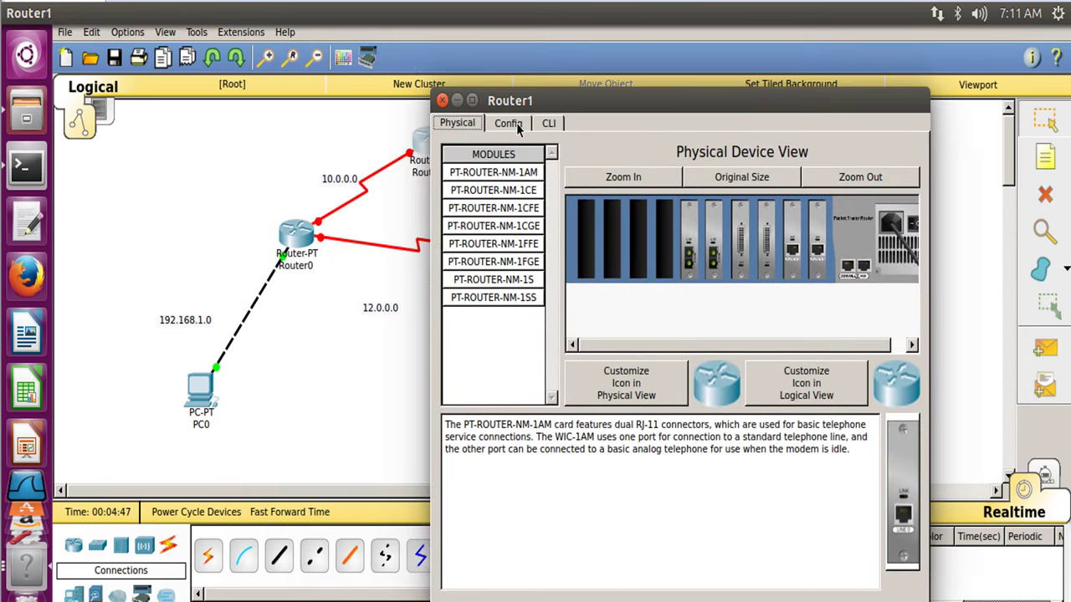
click(504, 124)
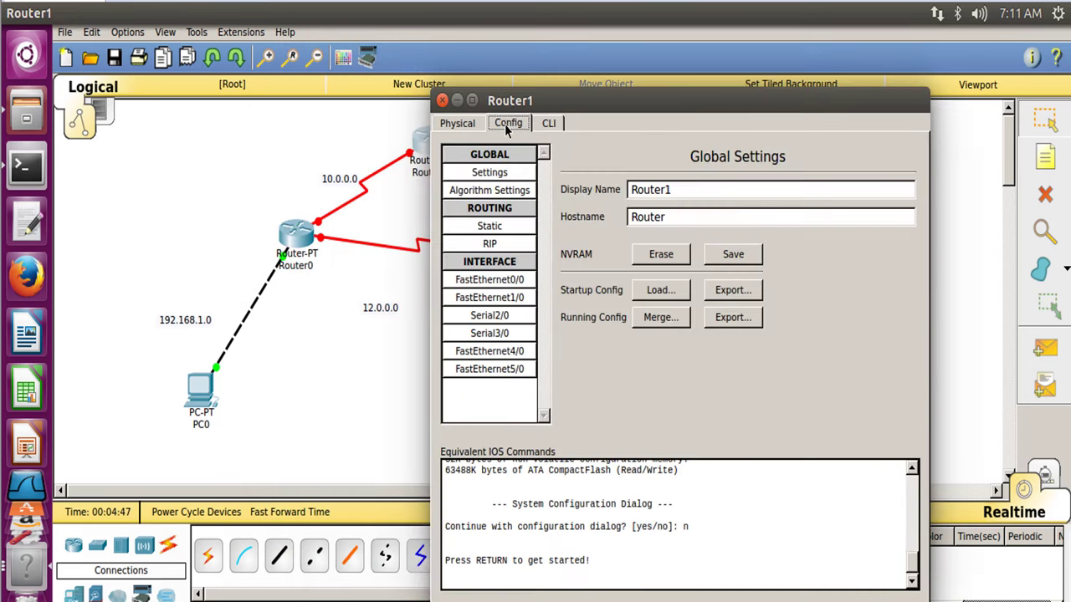
click(511, 314)
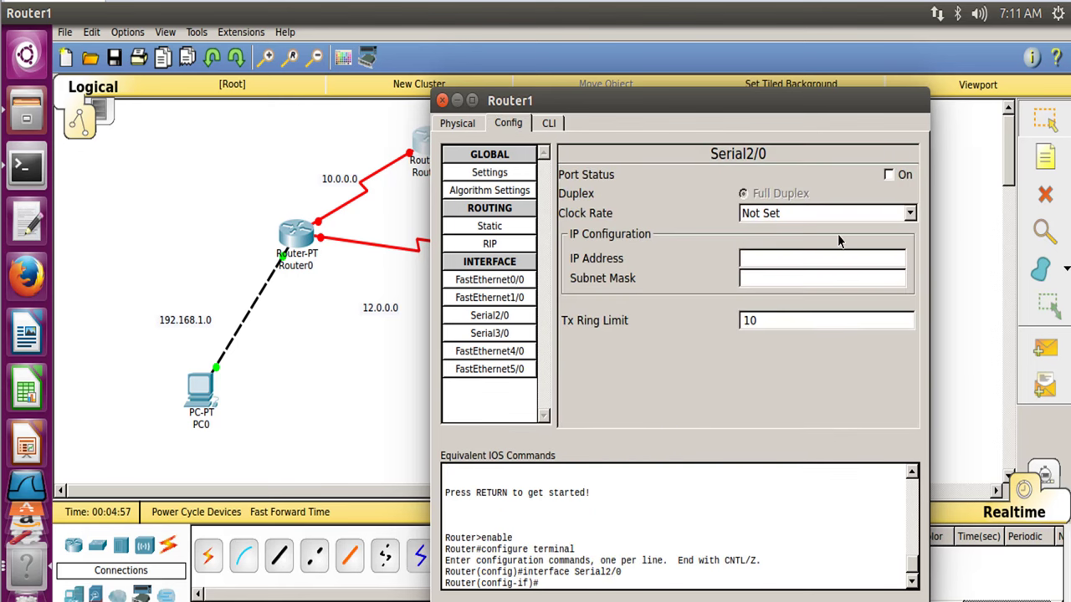
click(888, 175)
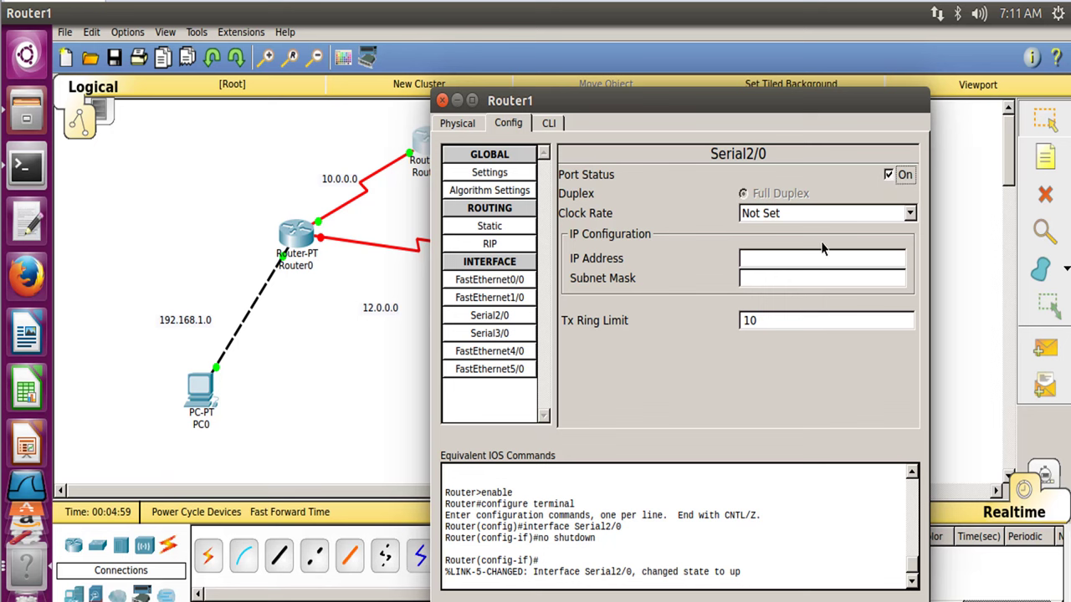
click(783, 254)
drag(704, 104, 706, 180)
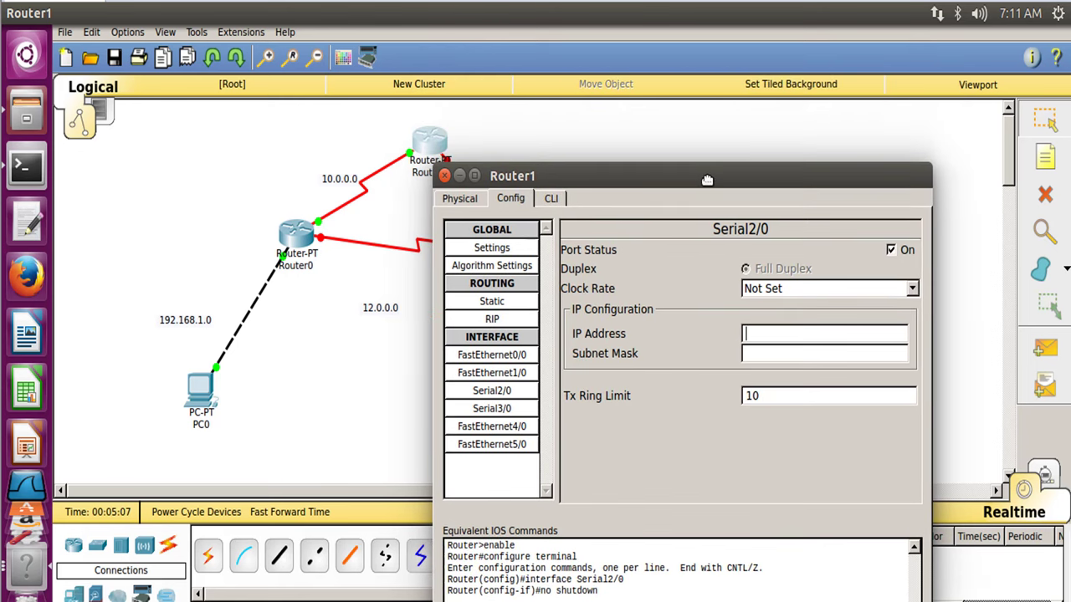
text(0.1)
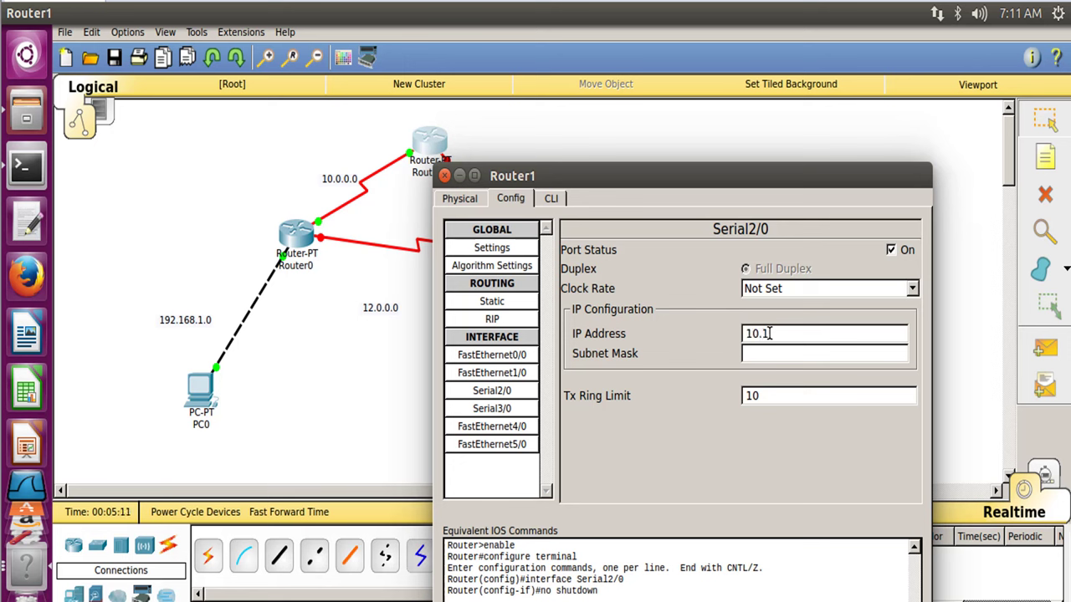
text(0.0.3)
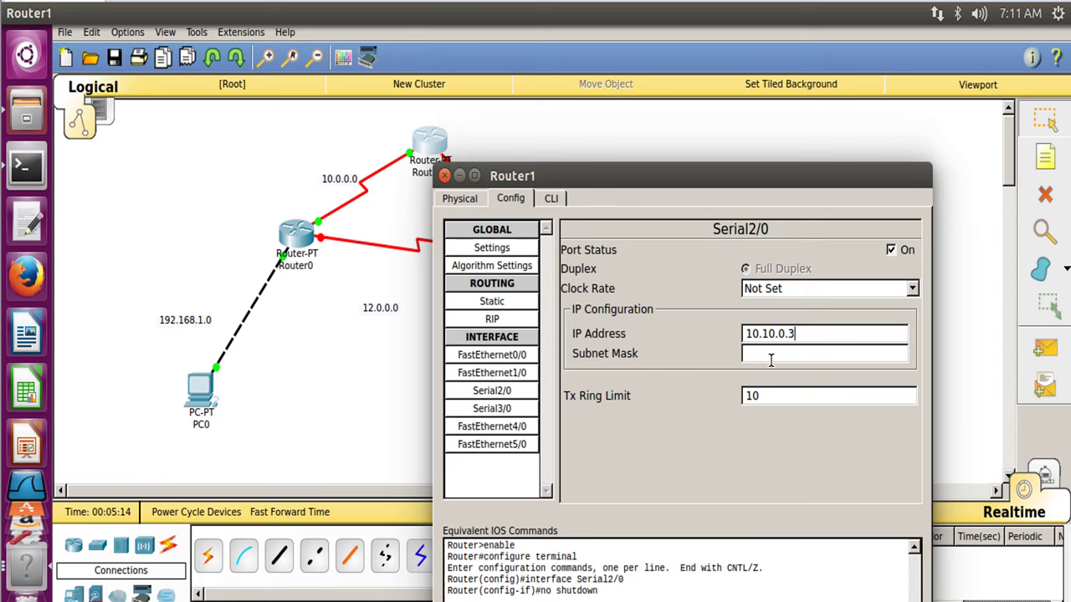
click(769, 354)
Step: Switch on Router1's Serial3/0 port and set its clock rate to 64000
click(492, 408)
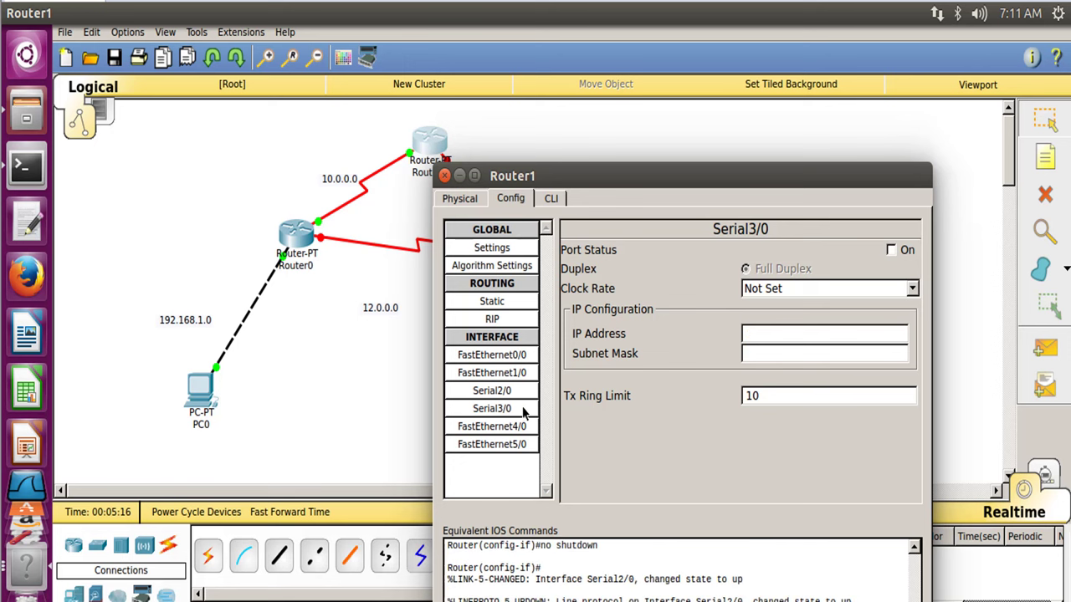
click(891, 250)
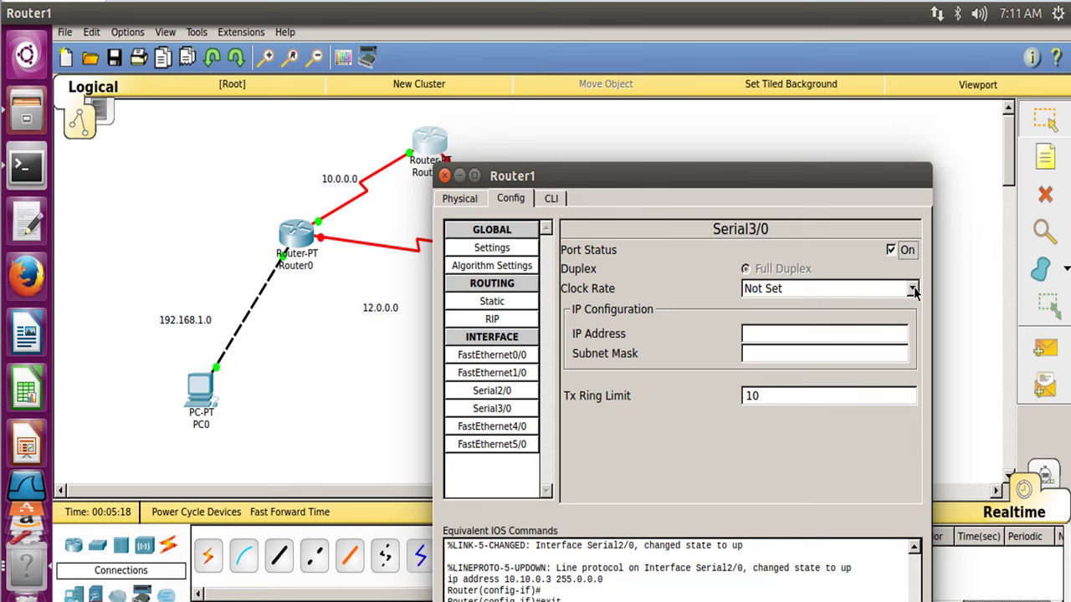
click(912, 288)
click(915, 308)
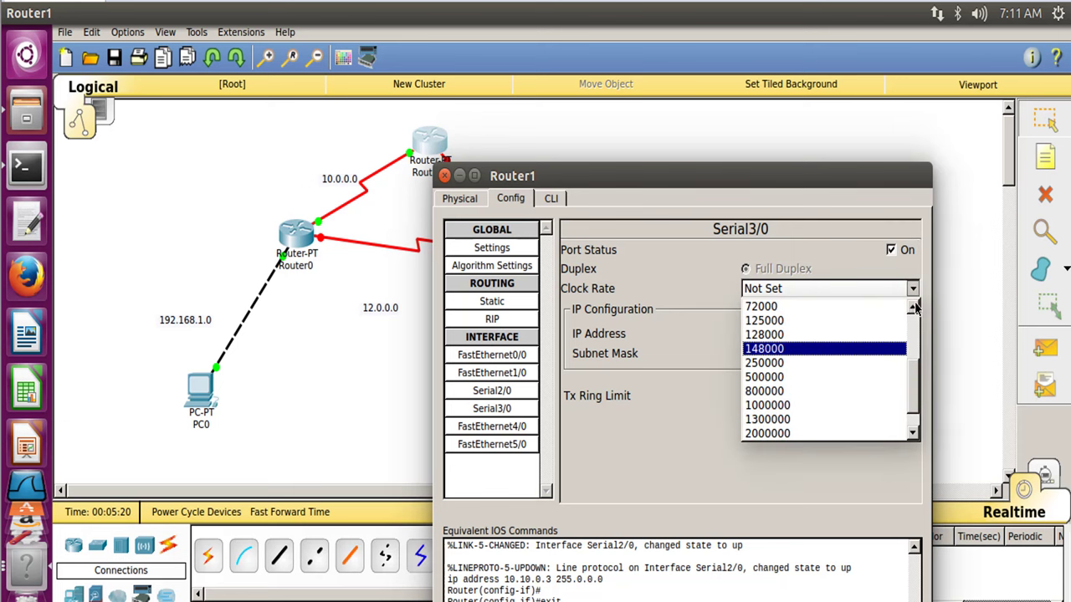
click(915, 308)
click(887, 322)
Step: Assign IP address 11.11.0.2 with mask 255.0.0.0 to Router1's Serial3/0 and close the router's configuration
drag(728, 192, 885, 119)
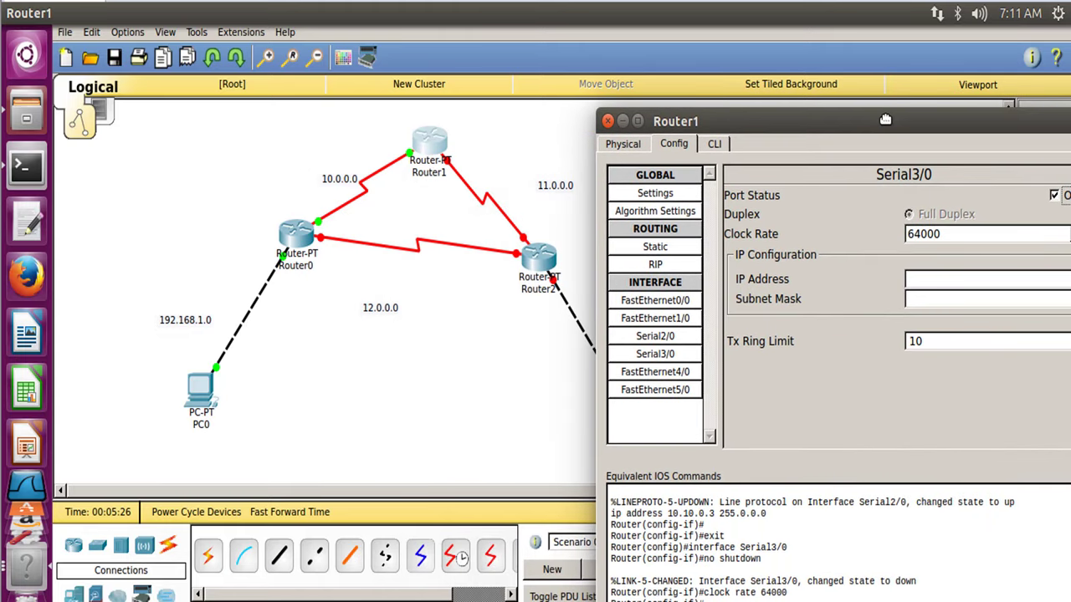
click(945, 279)
text(11.11.0.2)
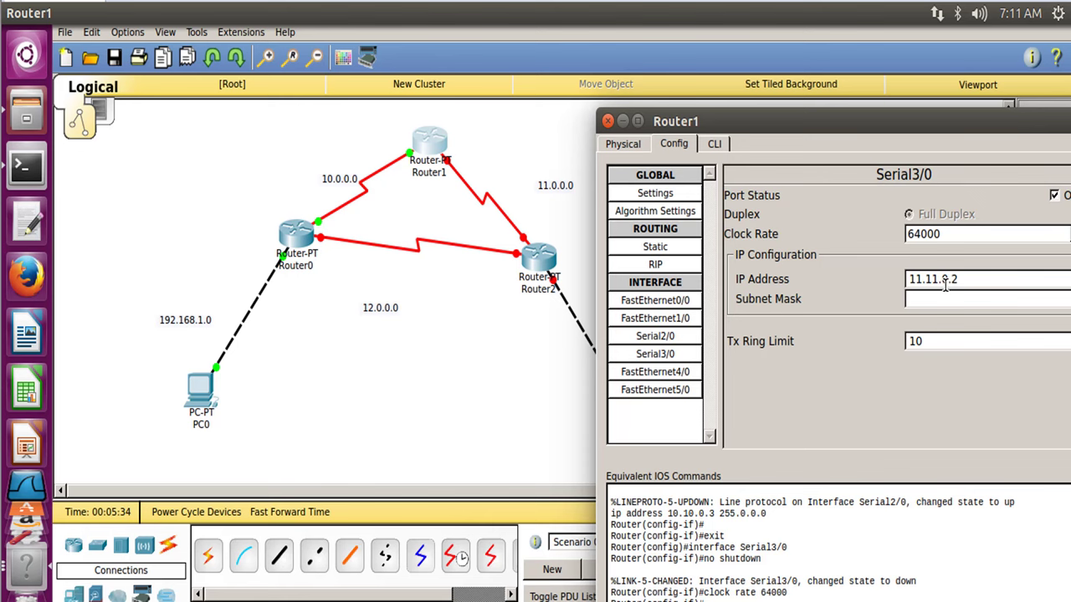
click(942, 299)
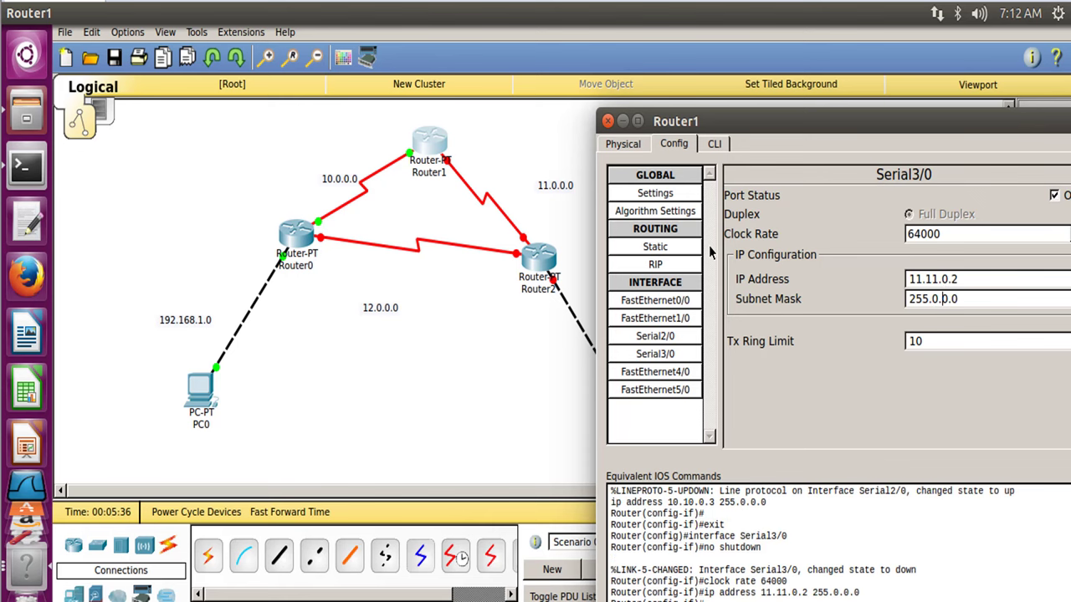
click(608, 121)
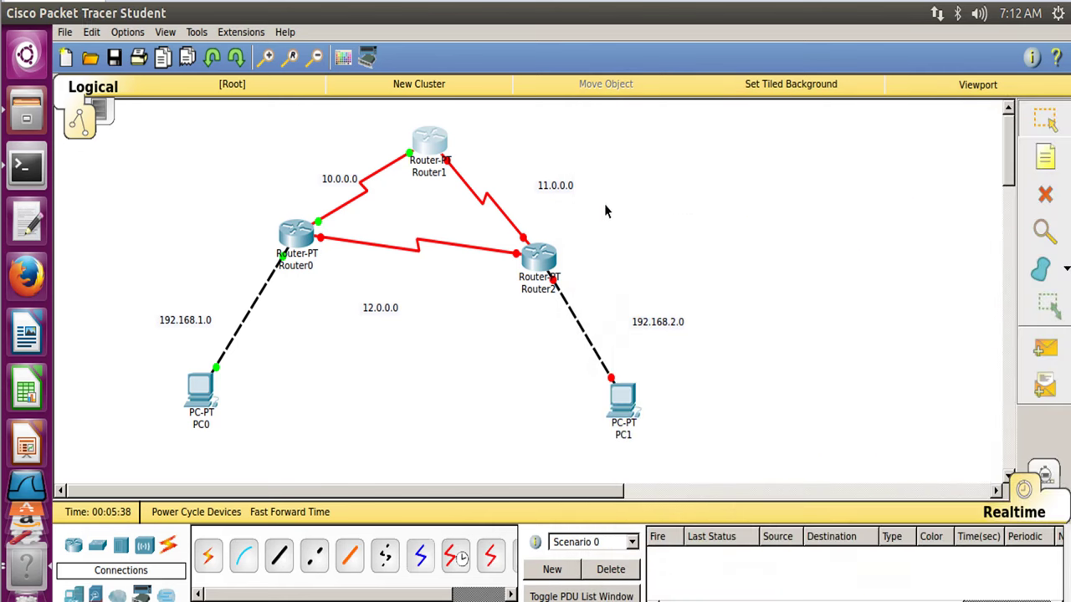
Step: Switch on Router2's FastEthernet0/0 port and assign it IP address 192.168.2.1 with mask 255.255.255.0
click(540, 261)
click(363, 93)
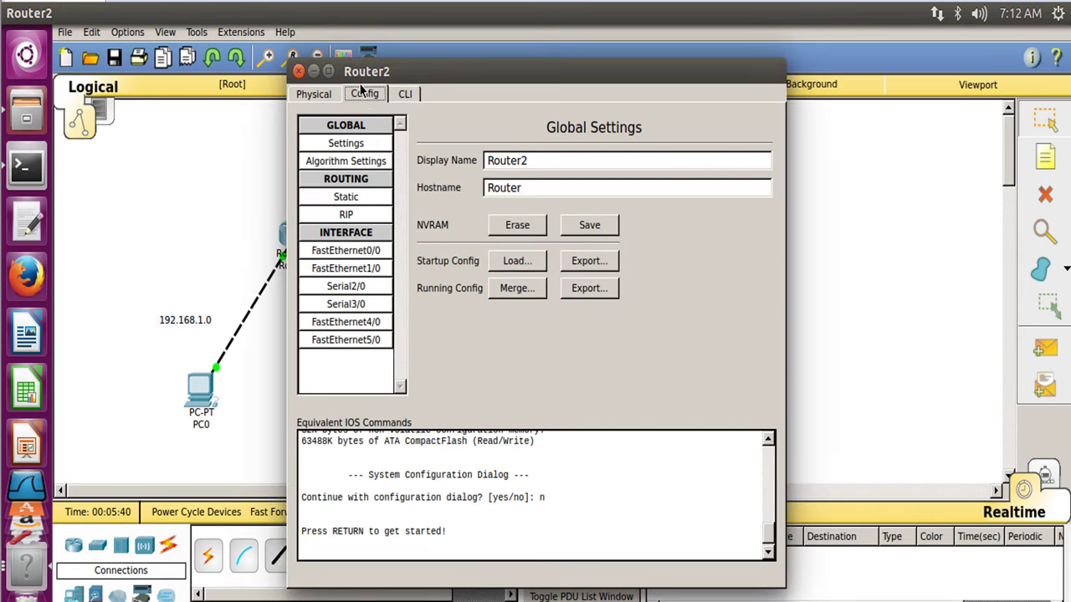
click(374, 250)
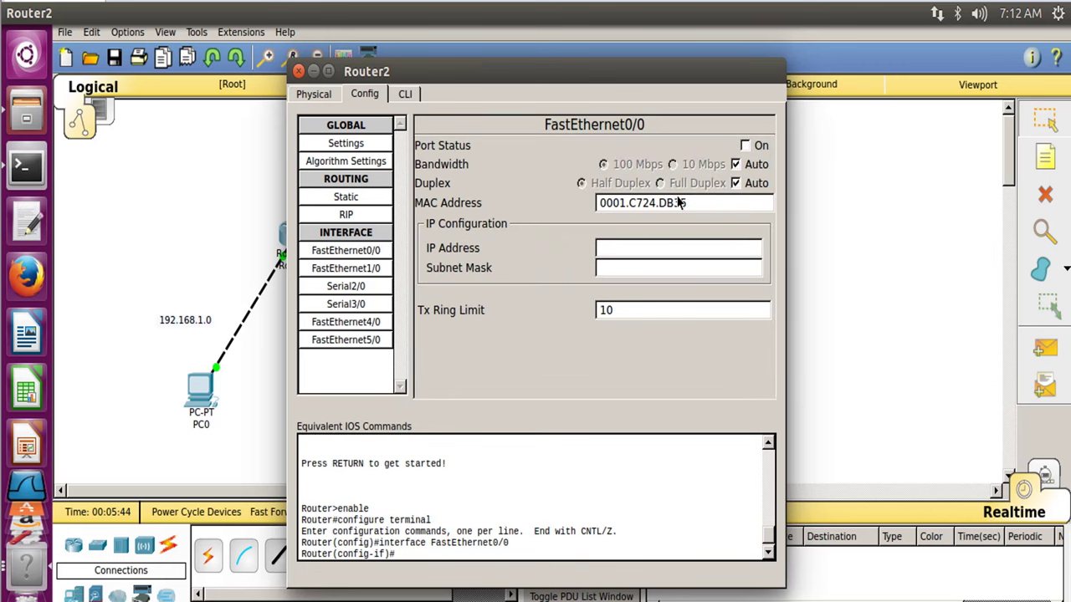
click(744, 146)
click(671, 249)
text(192.)
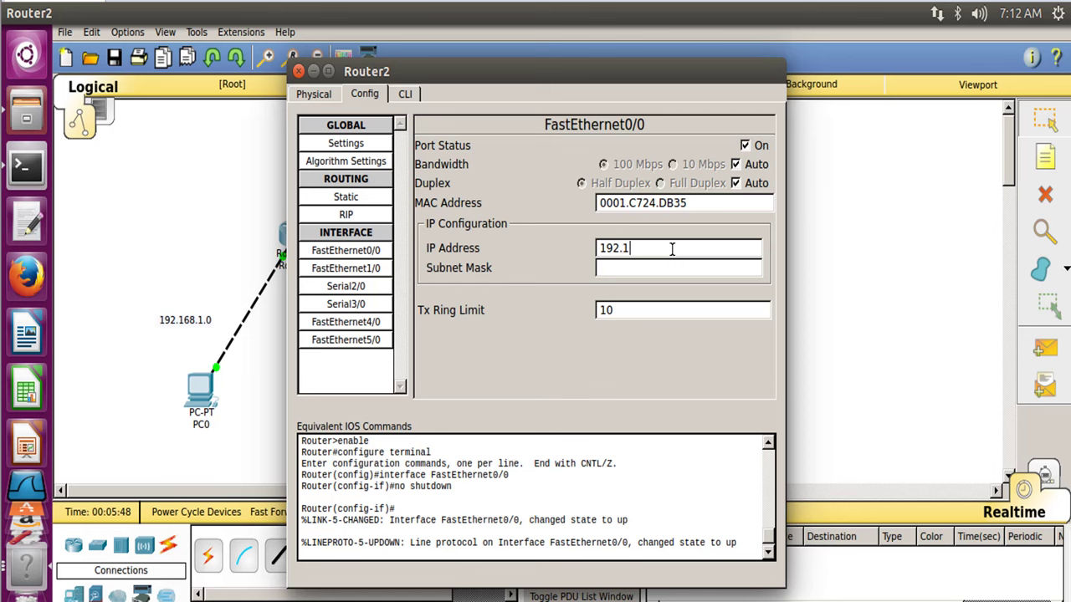
text(168.2.1)
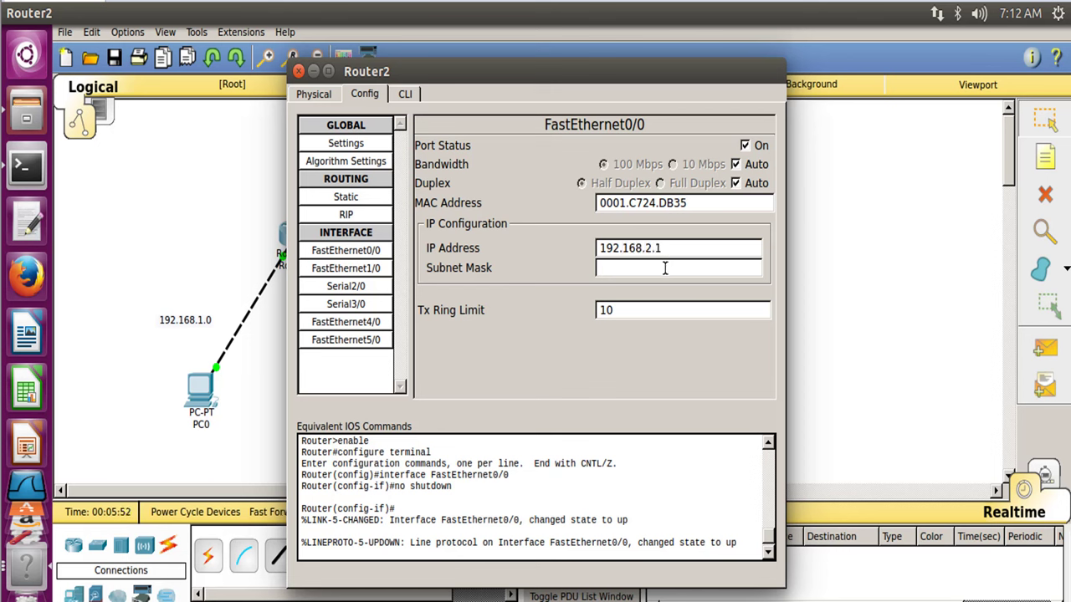
click(664, 268)
Step: Assign IP address 11.11.0.3 with mask 255.0.0.0 to Router2's Serial2/0 and switch the port on
click(367, 289)
drag(473, 80, 698, 135)
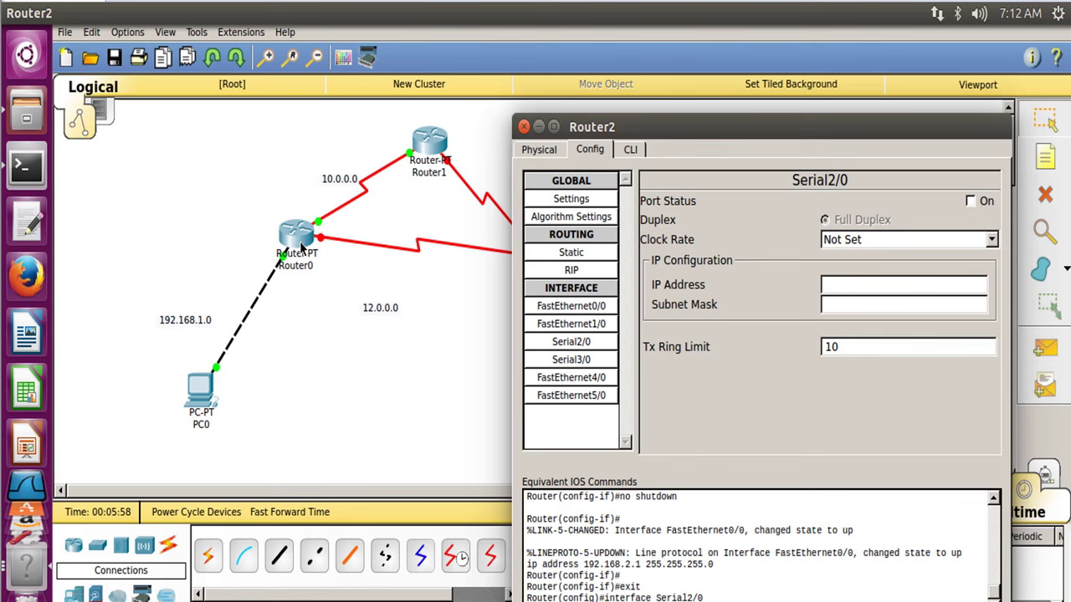
click(524, 127)
mouse_move(472, 194)
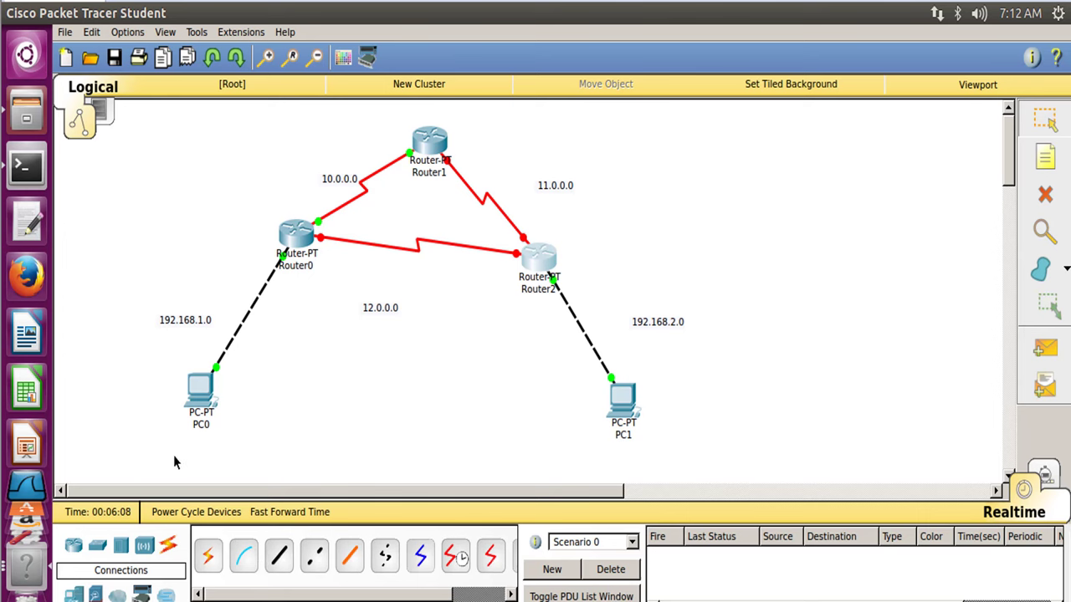
click(29, 577)
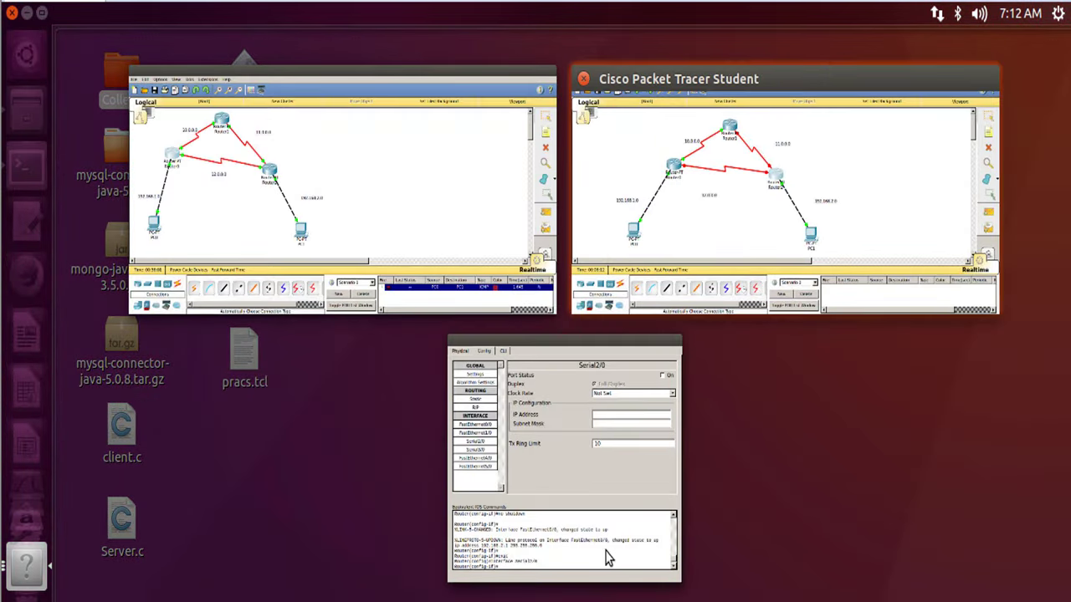
click(558, 481)
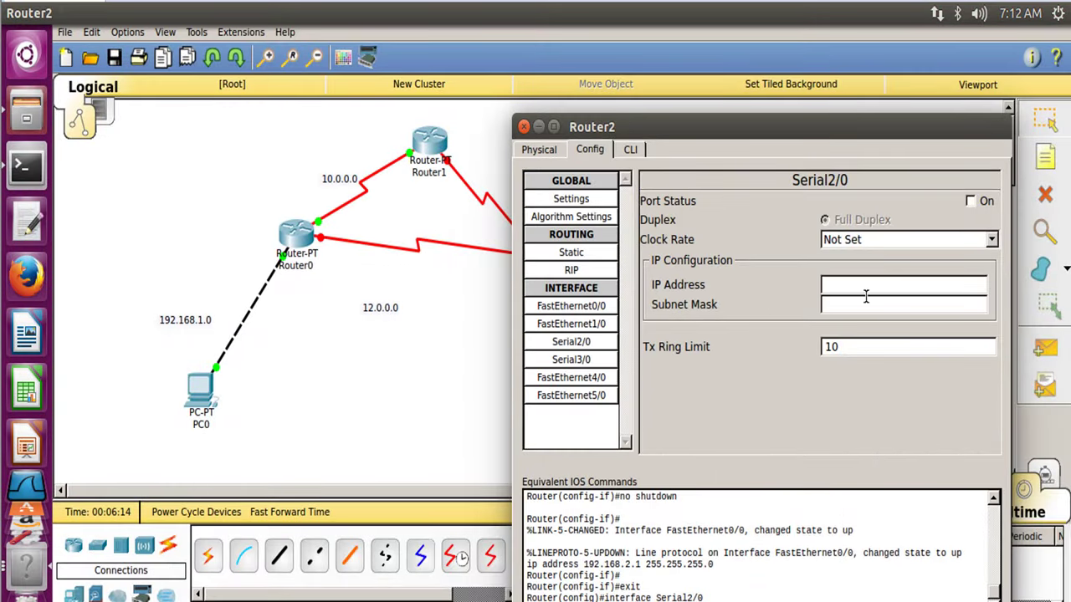
click(870, 282)
text(11.11.0.3)
click(971, 201)
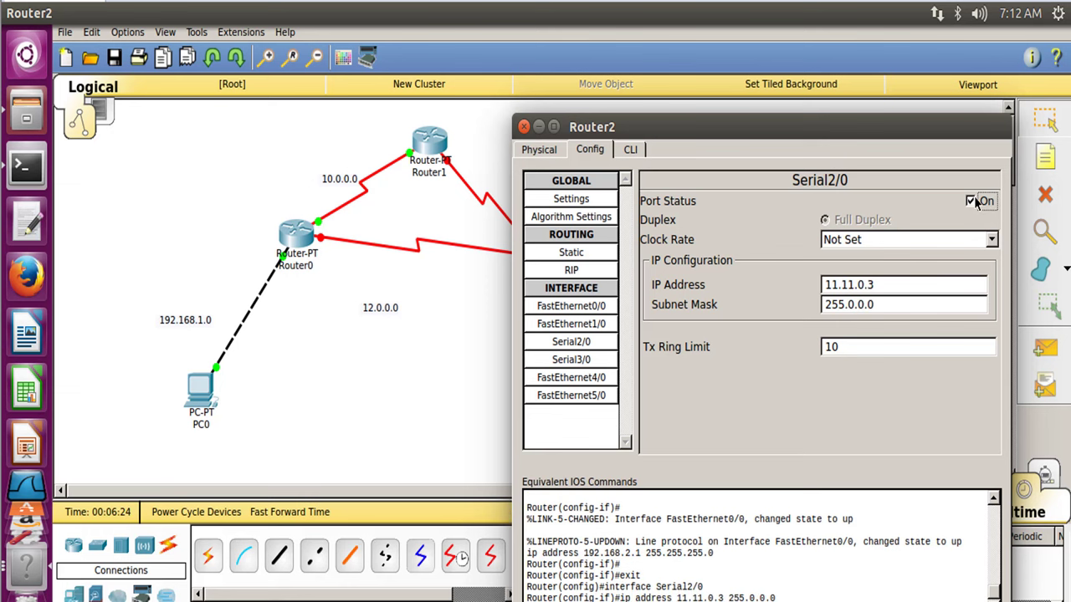
Step: Assign IP address 12.12.0.3 with mask 255.0.0.0 to Router2's Serial3/0, switching the port on, and close the router's configuration
click(593, 361)
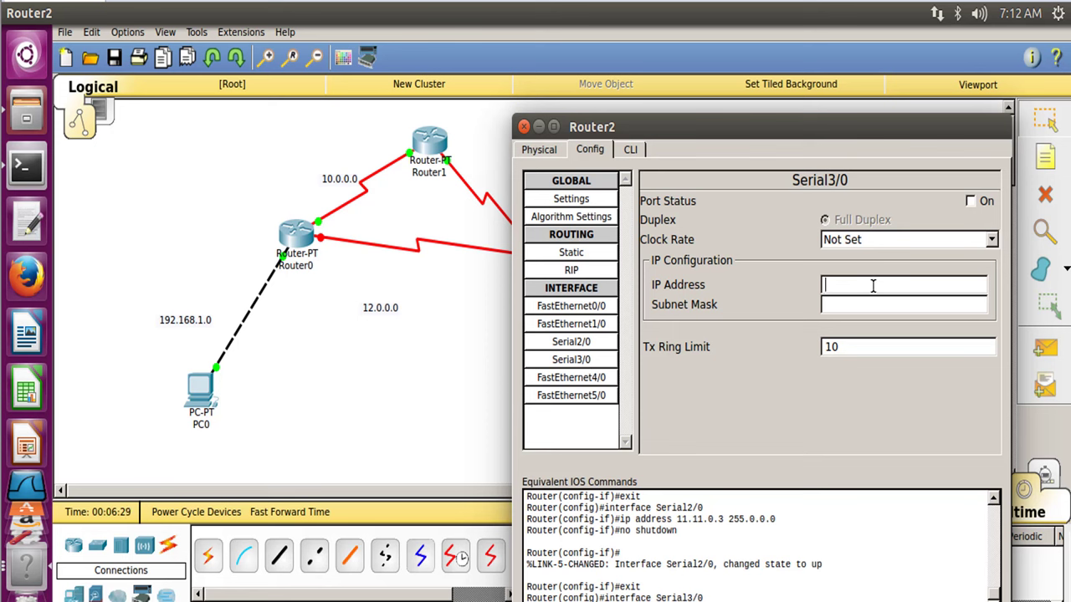
click(872, 285)
text(12.12.)
text(0.3)
click(869, 305)
click(987, 202)
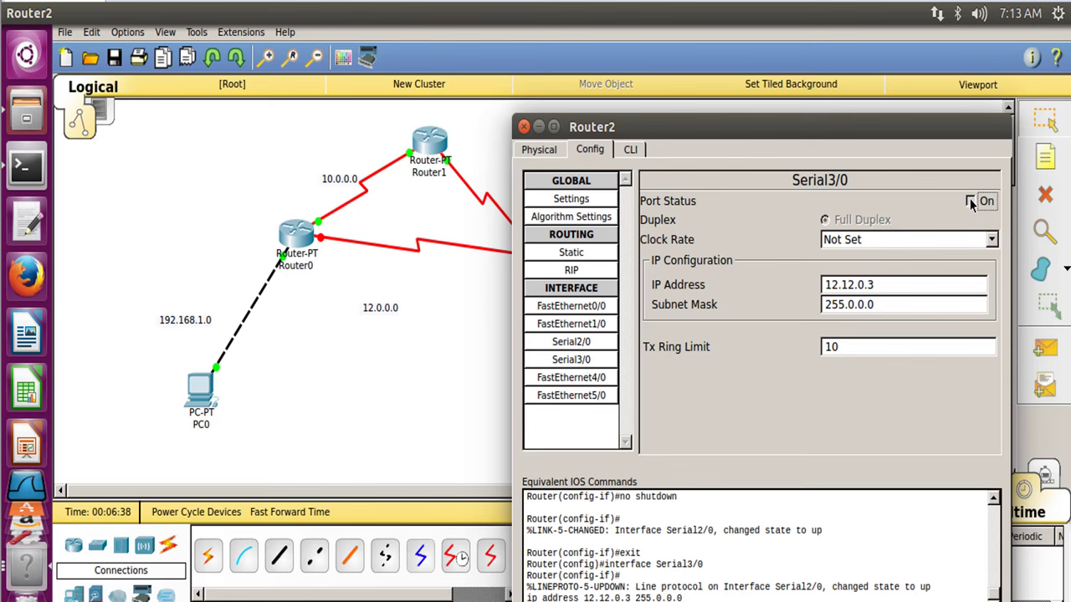
click(523, 126)
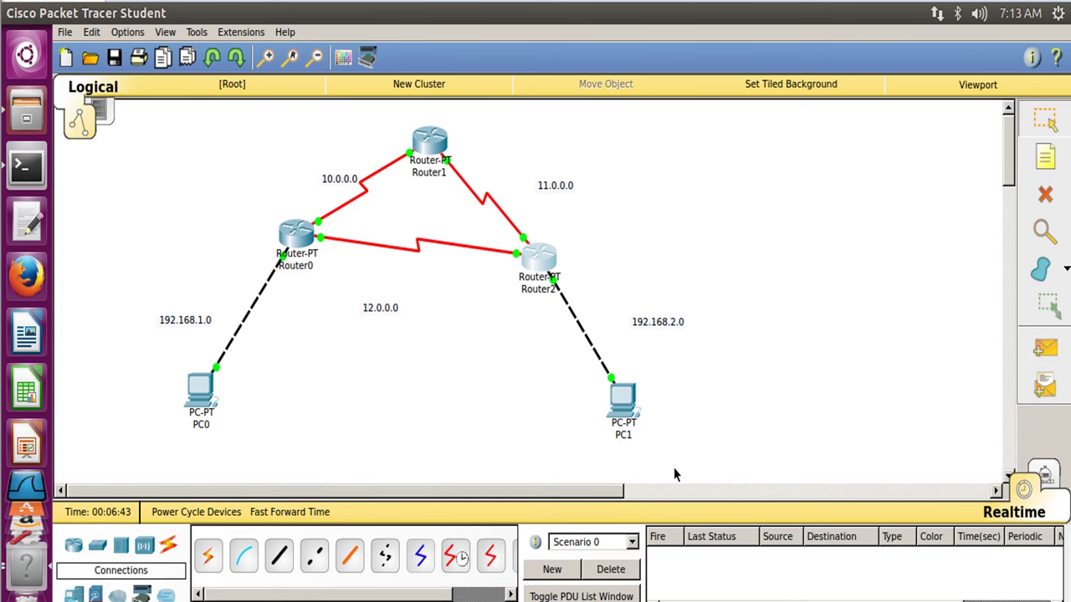
Step: Test connectivity by sending one simple PDU from PC1 to Router2 and another from PC1 to Router1
mouse_move(620, 408)
click(1045, 348)
click(619, 397)
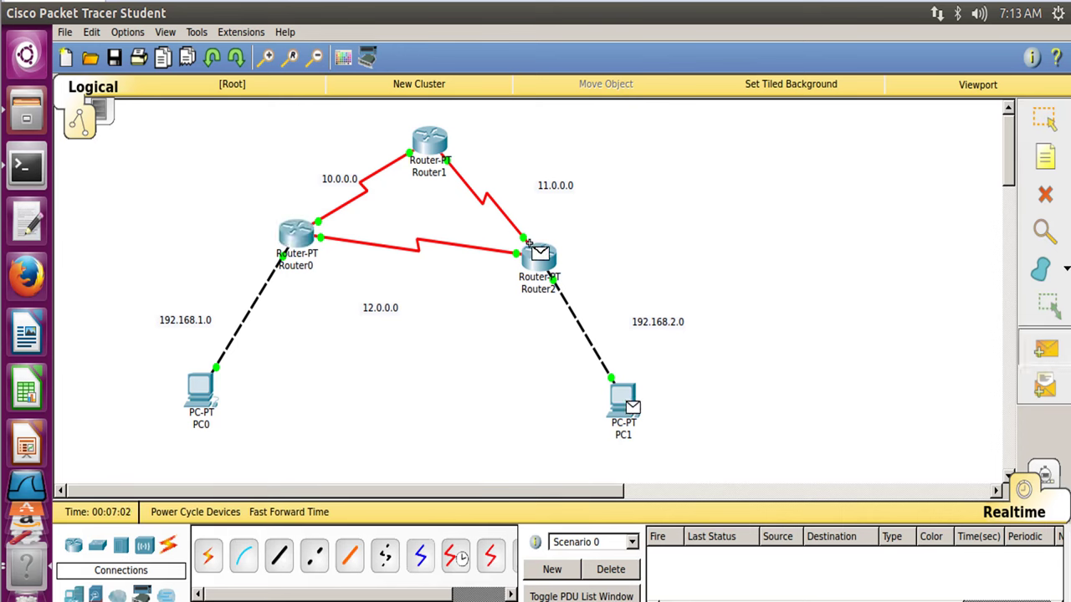
click(532, 255)
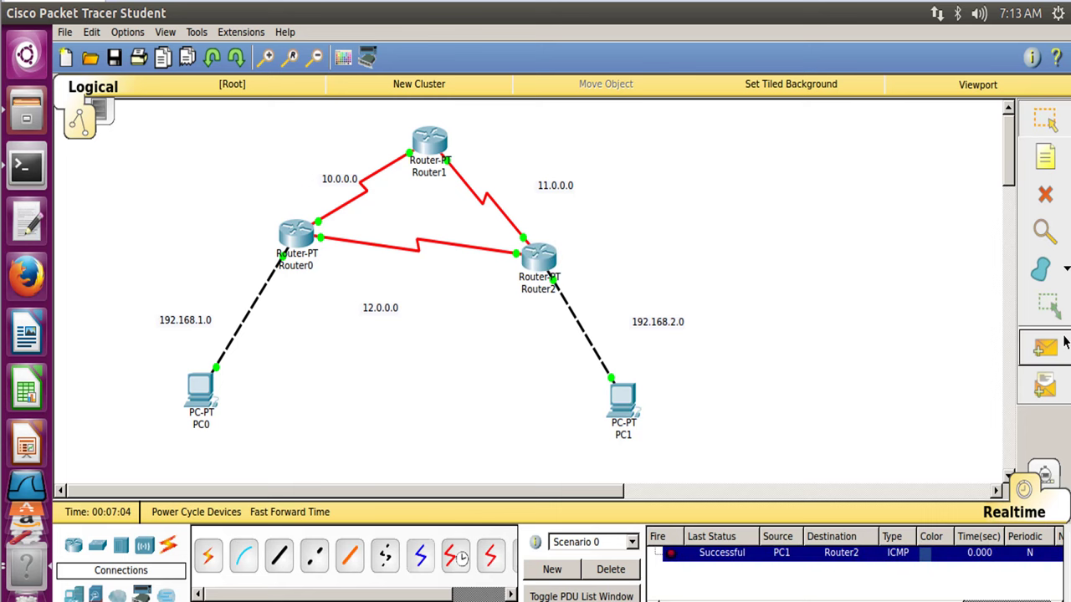
click(1053, 353)
click(619, 418)
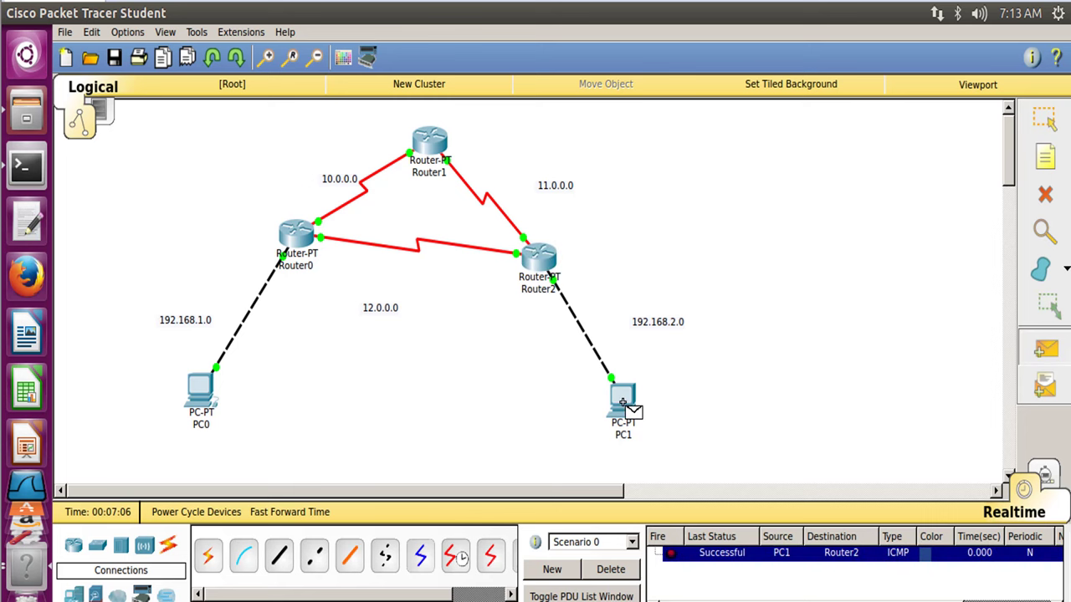
click(430, 141)
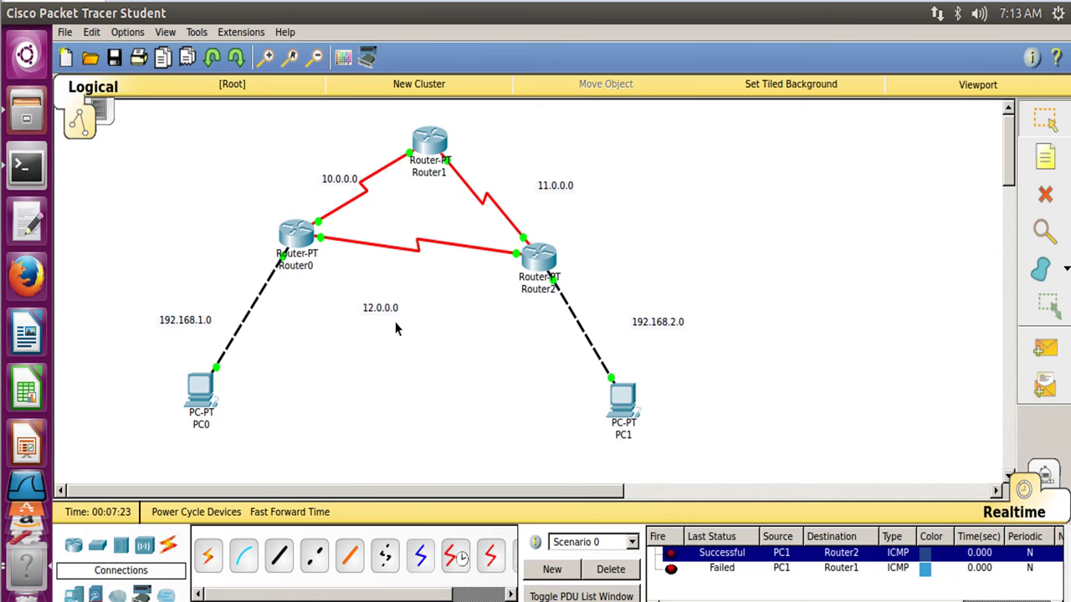
Step: In Router0's command line, exit the Serial3/0 interface mode and start OSPF routing with process ID 1
click(297, 239)
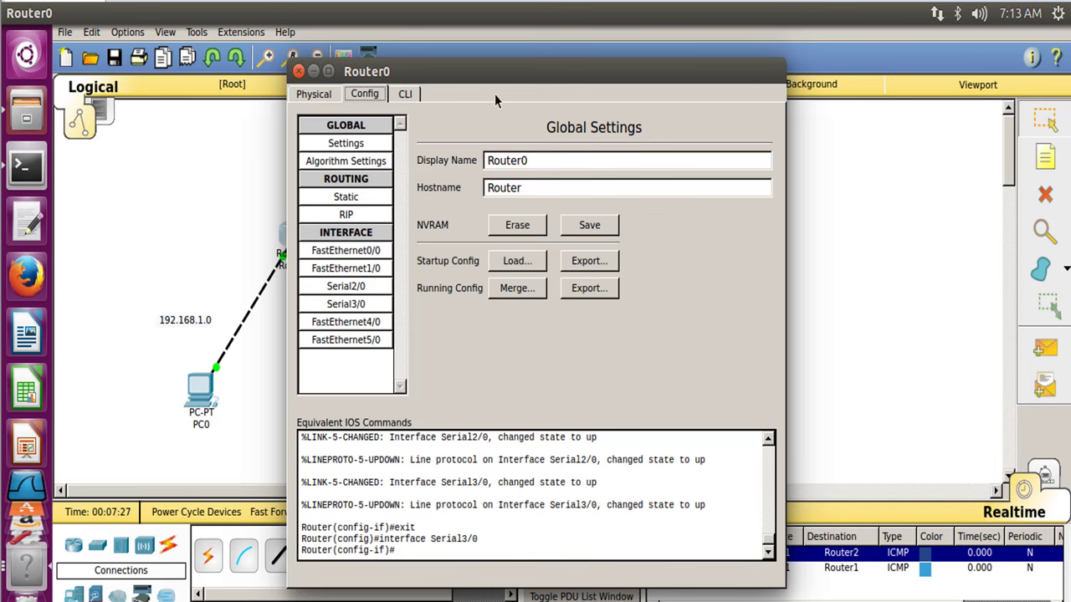
click(409, 100)
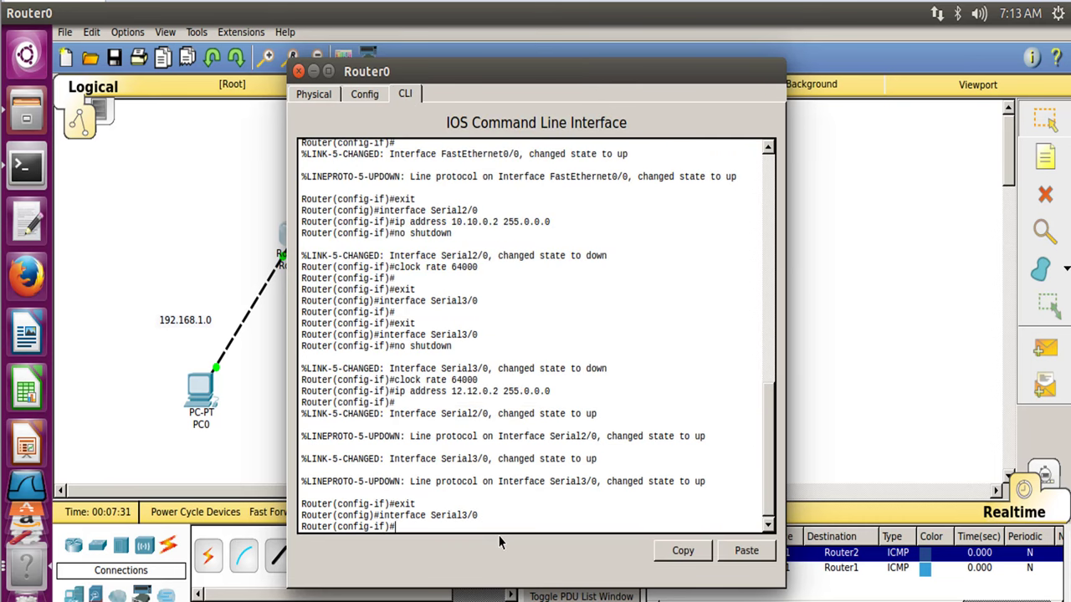
key(Return)
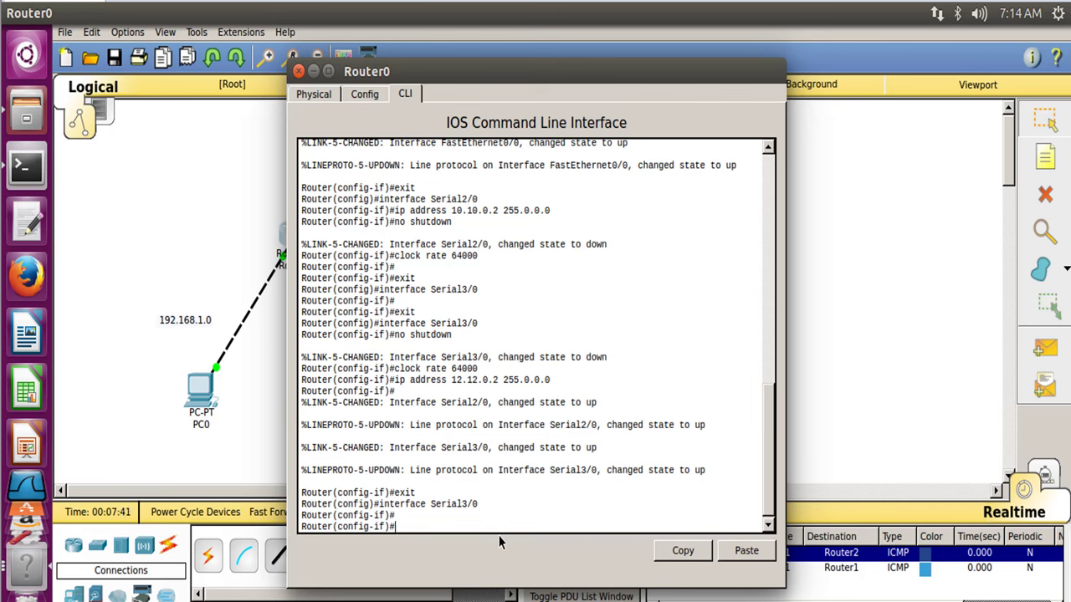
text(exit)
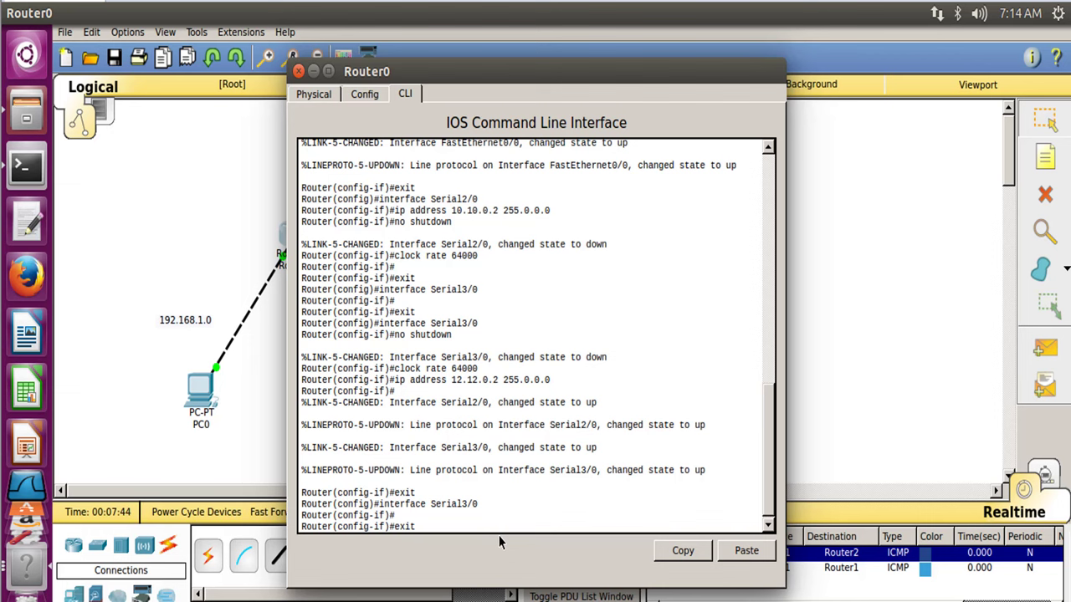
key(Return)
text(router)
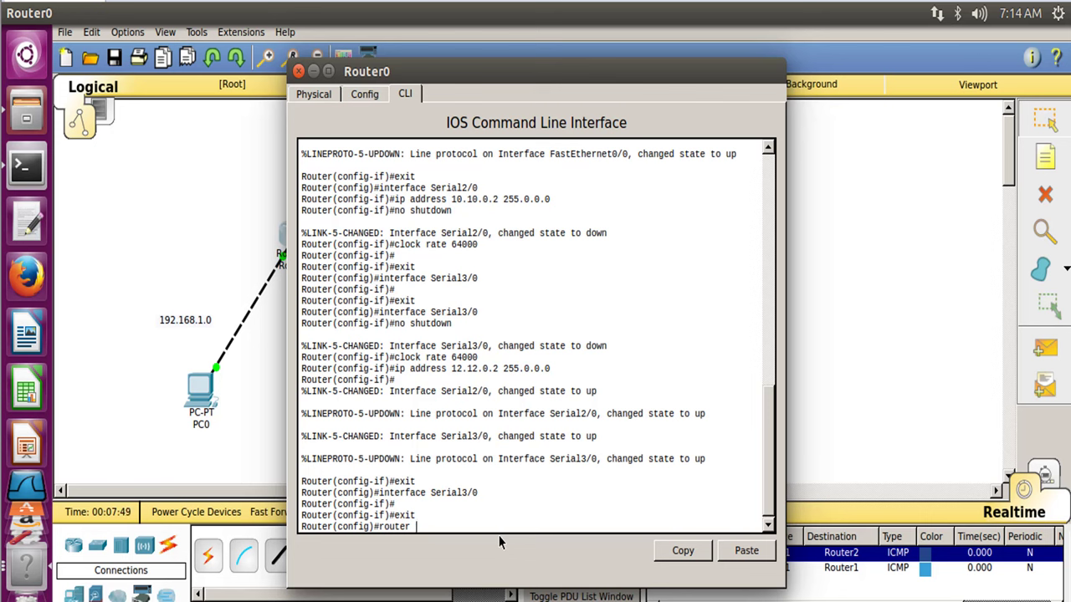
text( osp)
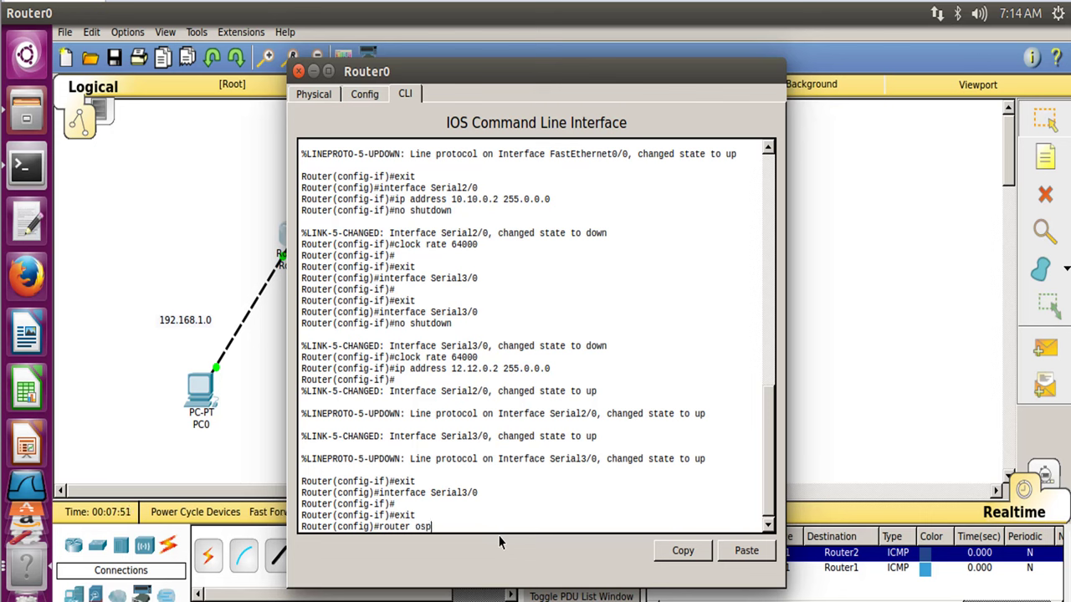
text(f 1)
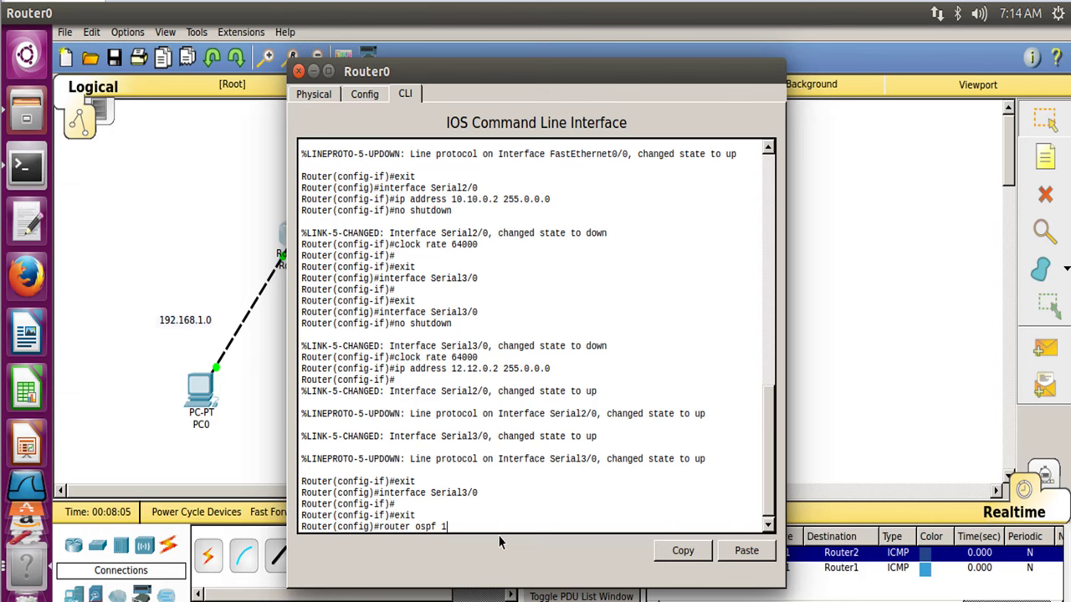
key(Return)
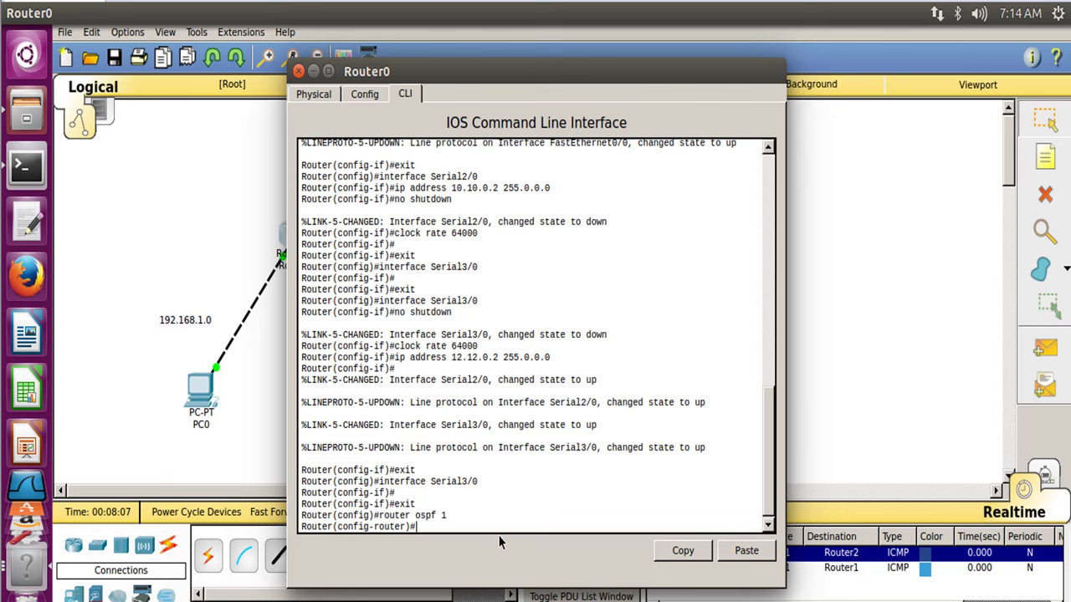
Step: Advertise network 192.168.1.0 with wildcard mask 0.0.0.255 in area 0 of Router0's OSPF process
text(network)
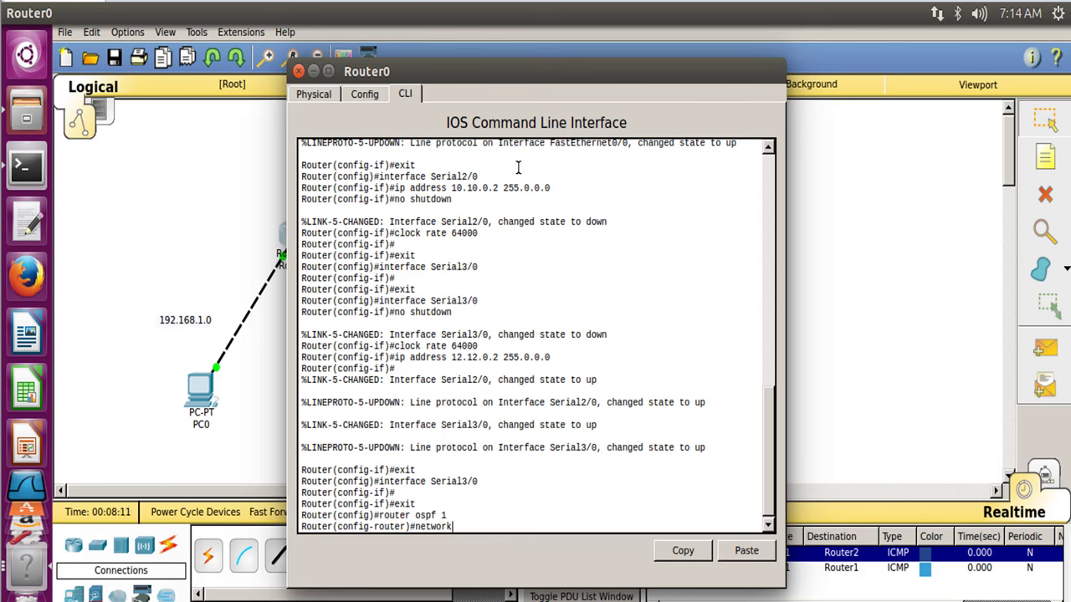
drag(480, 75, 629, 71)
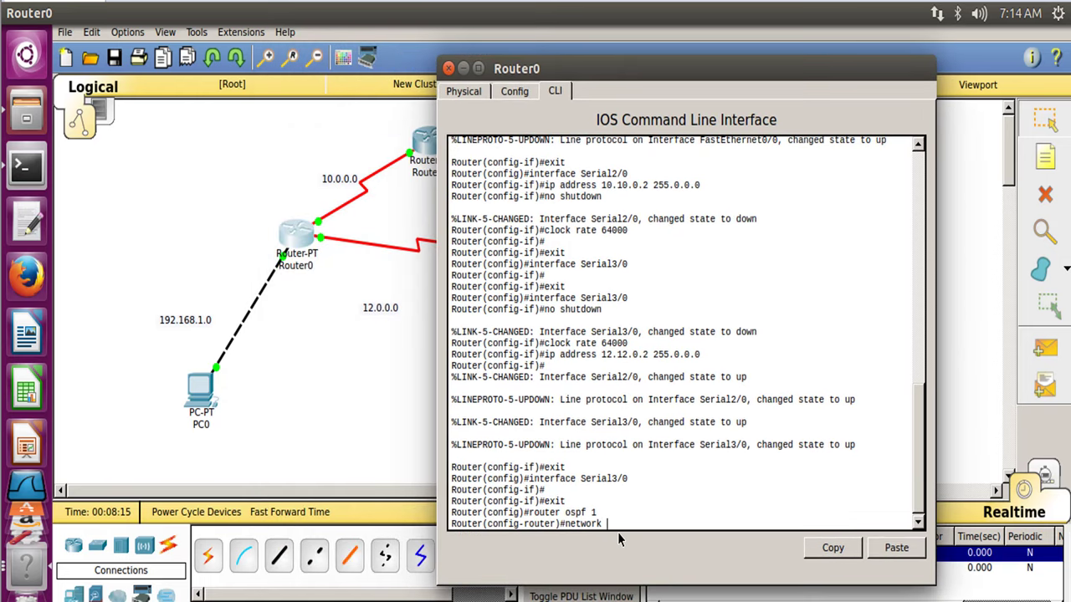
text(192.168.)
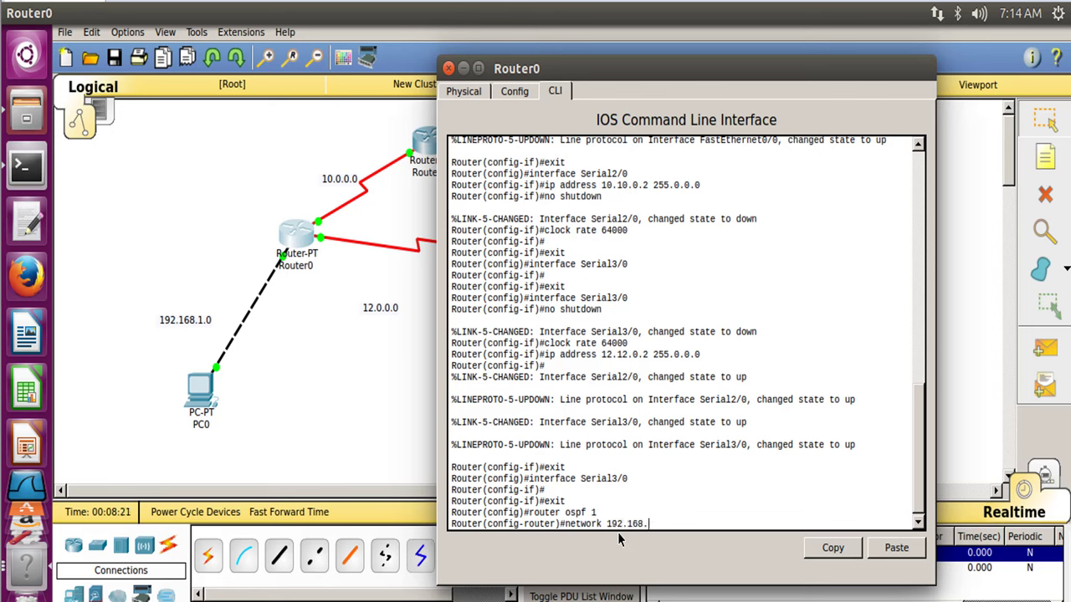
text(1.0)
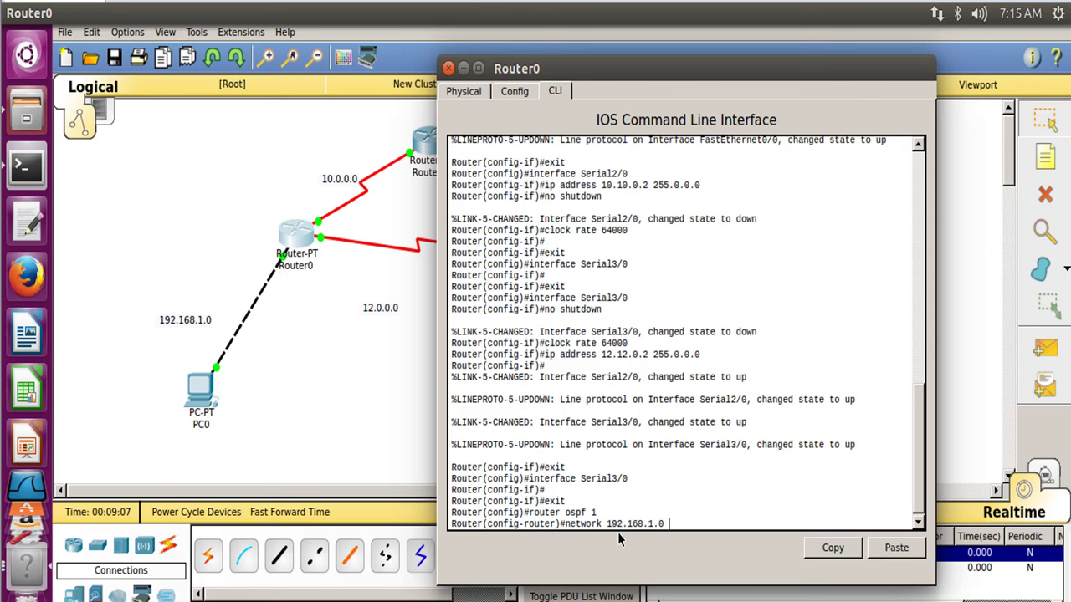
text(0.0.)
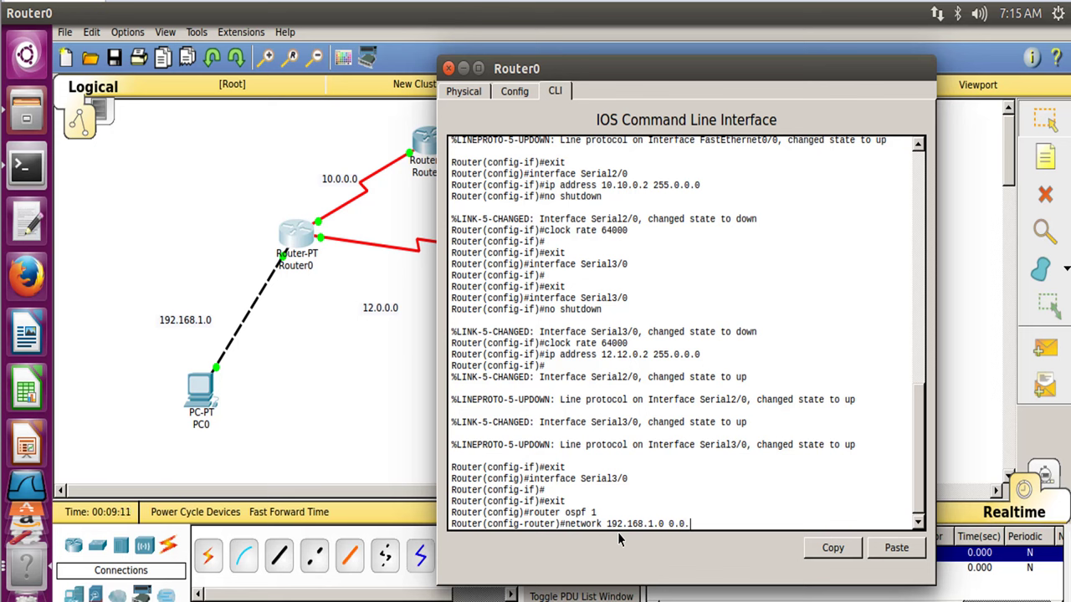
text(0)
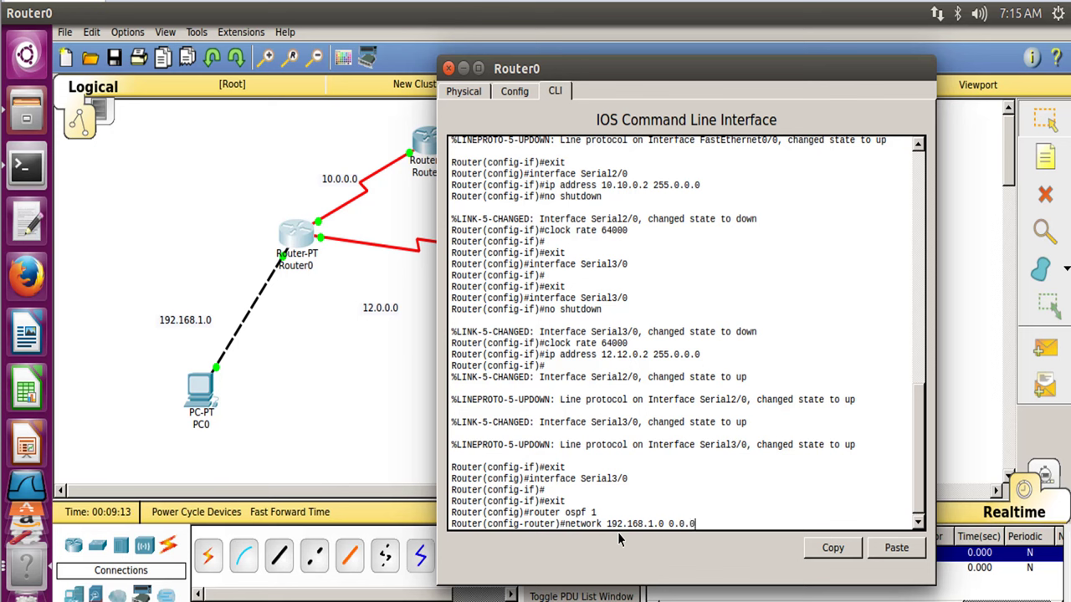
text(.255 area 0)
key(Return)
Step: Add network 10.0.0.0 with wildcard mask 0.255.255.255 in area 0 to Router0's OSPF process
key(Up)
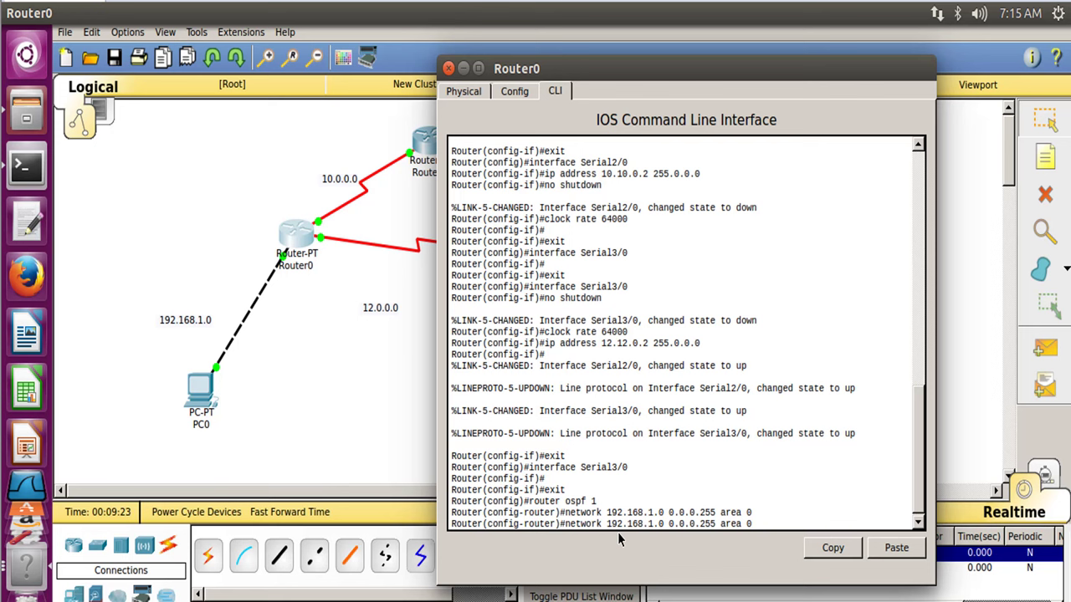
key(Left)
key(Left)
key(Left)
key(Left)
key(Left)
key(Left)
key(Left)
key(BackSpace)
key(BackSpace)
key(BackSpace)
key(BackSpace)
key(BackSpace)
key(BackSpace)
key(BackSpace)
key(BackSpace)
key(BackSpace)
key(BackSpace)
key(BackSpace)
key(BackSpace)
key(BackSpace)
key(BackSpace)
key(BackSpace)
key(BackSpace)
key(BackSpace)
key(BackSpace)
key(BackSpace)
key(BackSpace)
key(BackSpace)
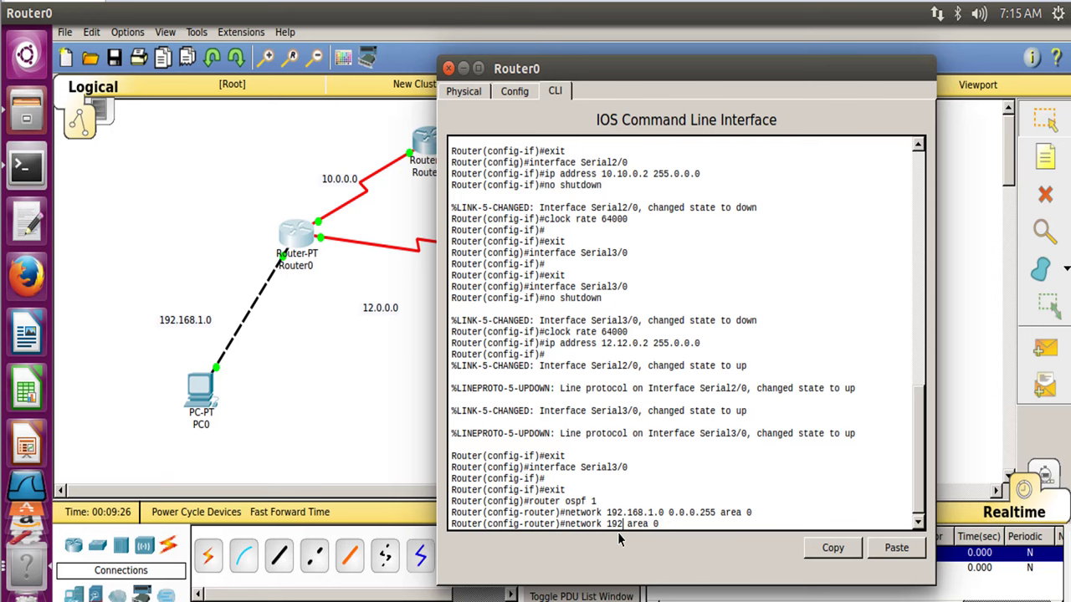
text(10.0.0.0)
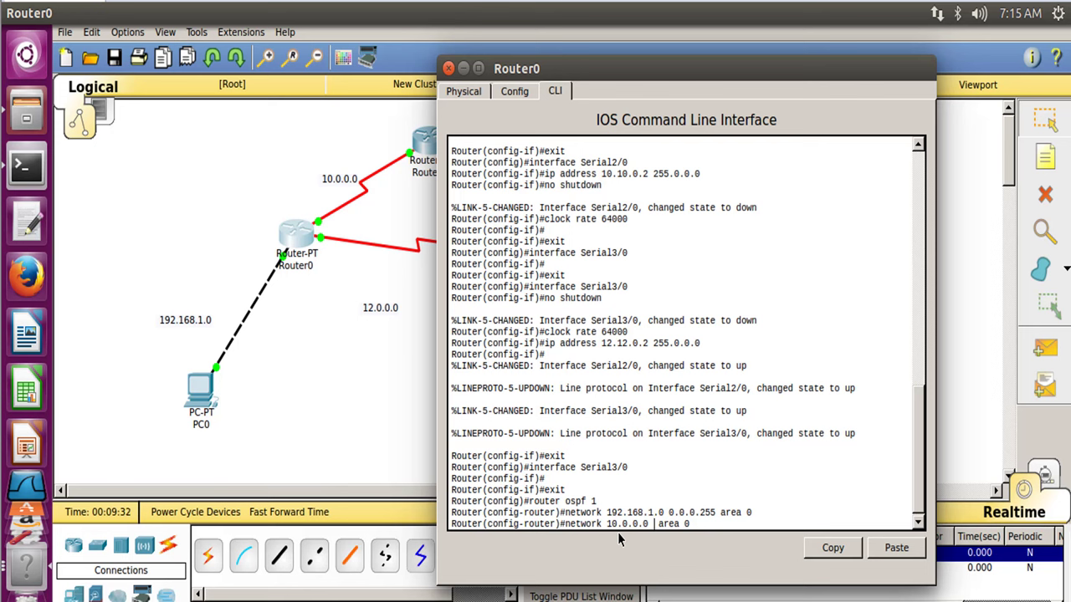
text( 0.2)
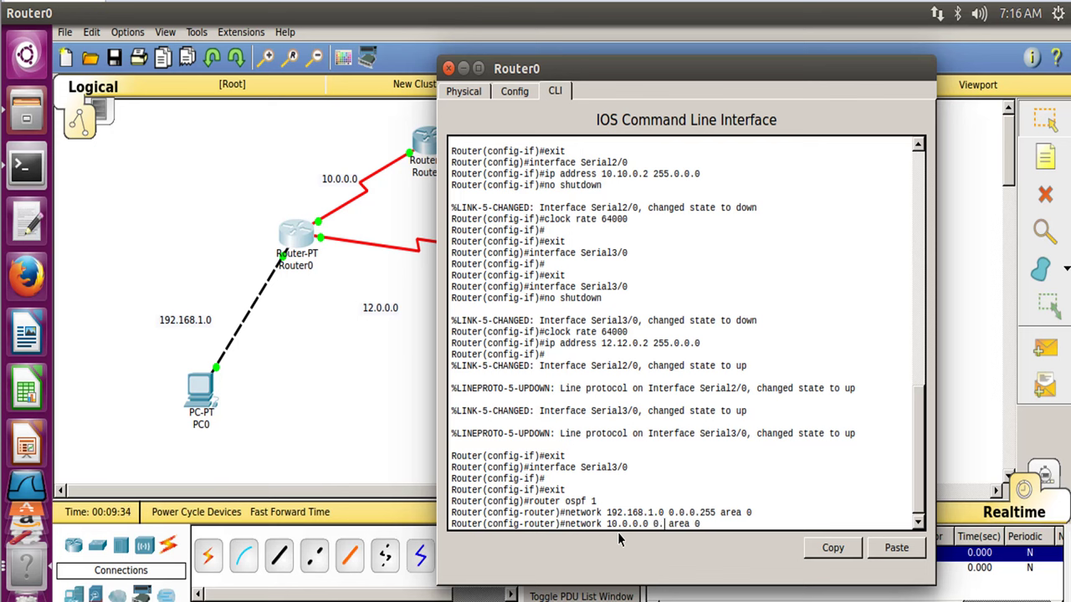
text(55.255.255)
key(Return)
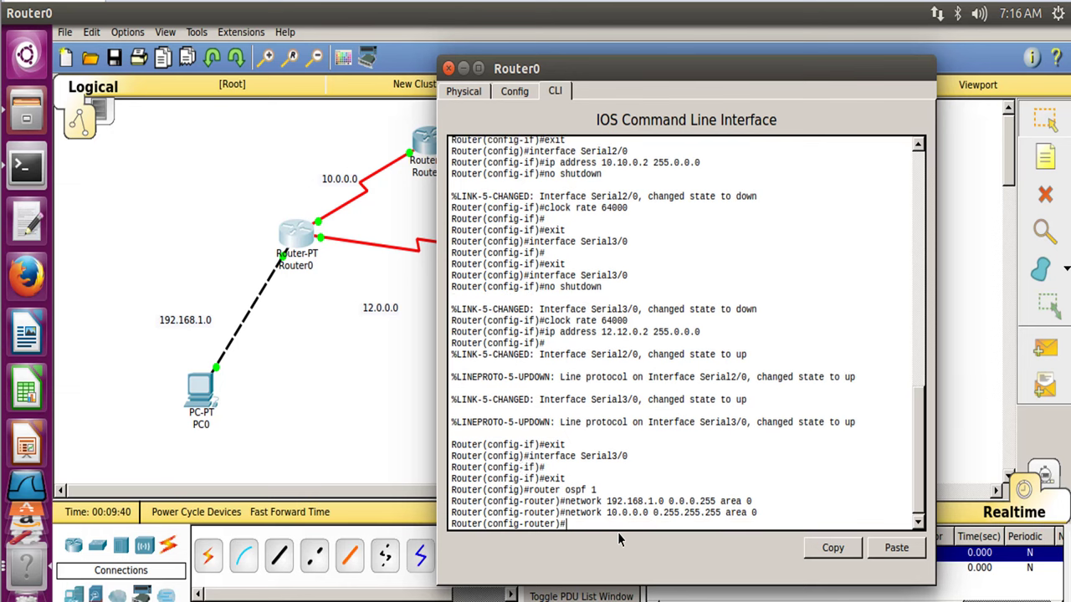
text(exi)
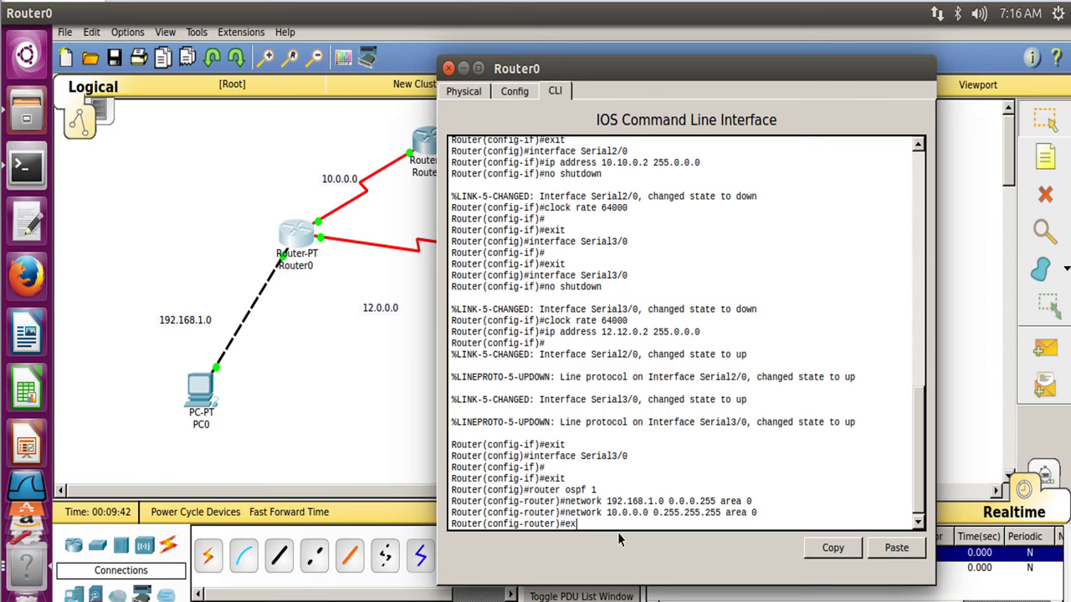
key(BackSpace)
key(BackSpace)
key(BackSpace)
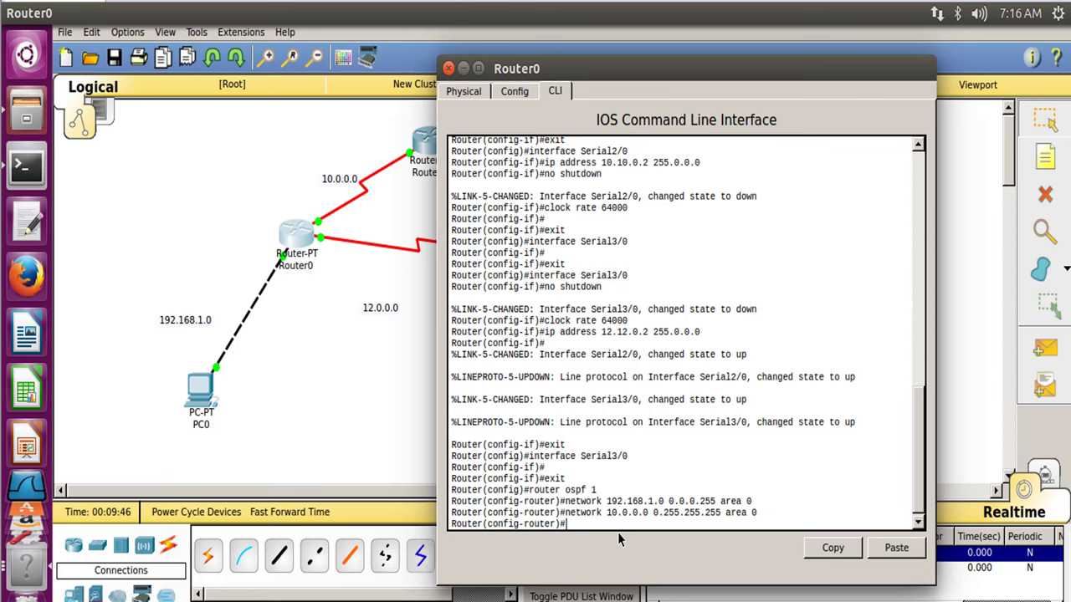
Step: Add network 12.0.0.0 with wildcard mask 0.255.255.255 in area 0 to Router0's OSPF process
key(Up)
key(Left)
key(Left)
key(Left)
key(Left)
key(Left)
key(Left)
key(Left)
key(Left)
key(Left)
key(Left)
key(Left)
key(Left)
key(Left)
key(Left)
key(Left)
key(Left)
key(Left)
key(Left)
key(Left)
key(Left)
key(Left)
key(Left)
key(Left)
key(Left)
key(Left)
key(Left)
key(Left)
key(BackSpace)
text(2)
key(Right)
key(Right)
key(Right)
key(Right)
key(Right)
key(Right)
key(Right)
key(Right)
key(Right)
key(Right)
key(Right)
key(Right)
key(Right)
key(Right)
key(Right)
key(Right)
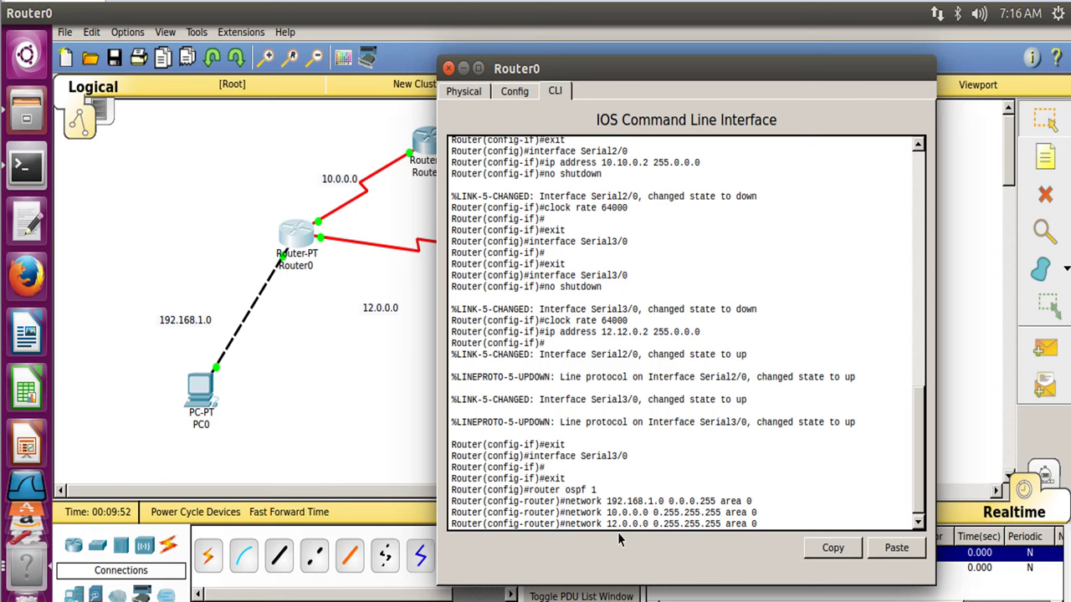
key(Right)
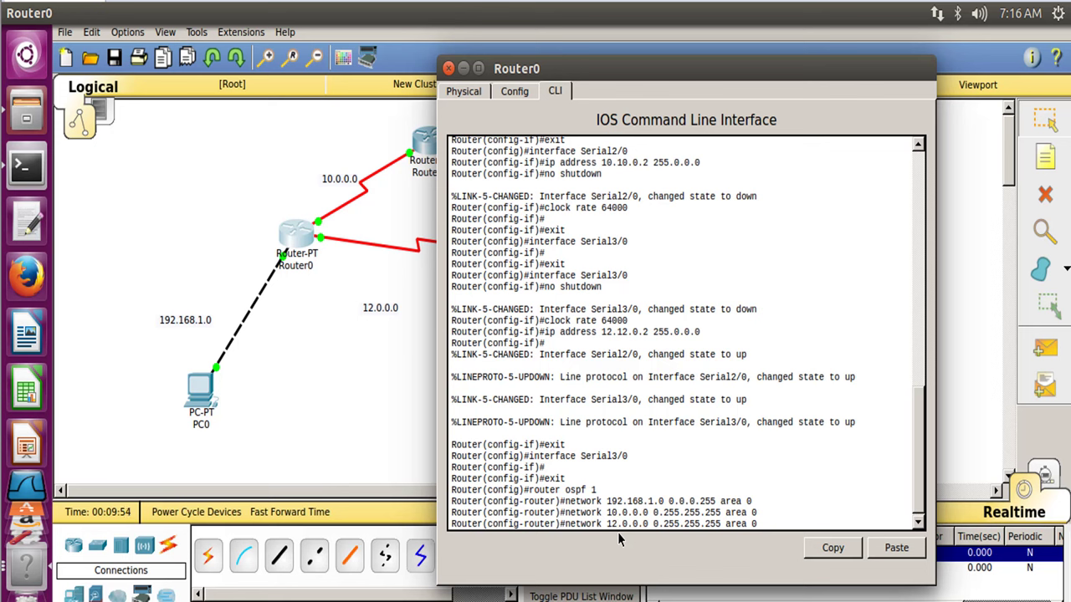
key(Return)
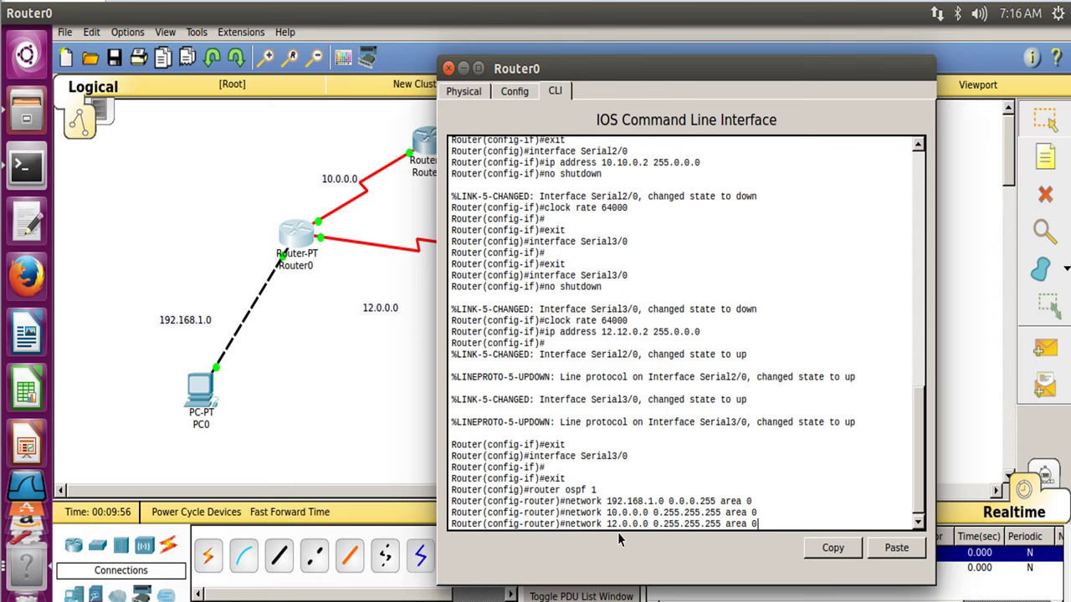
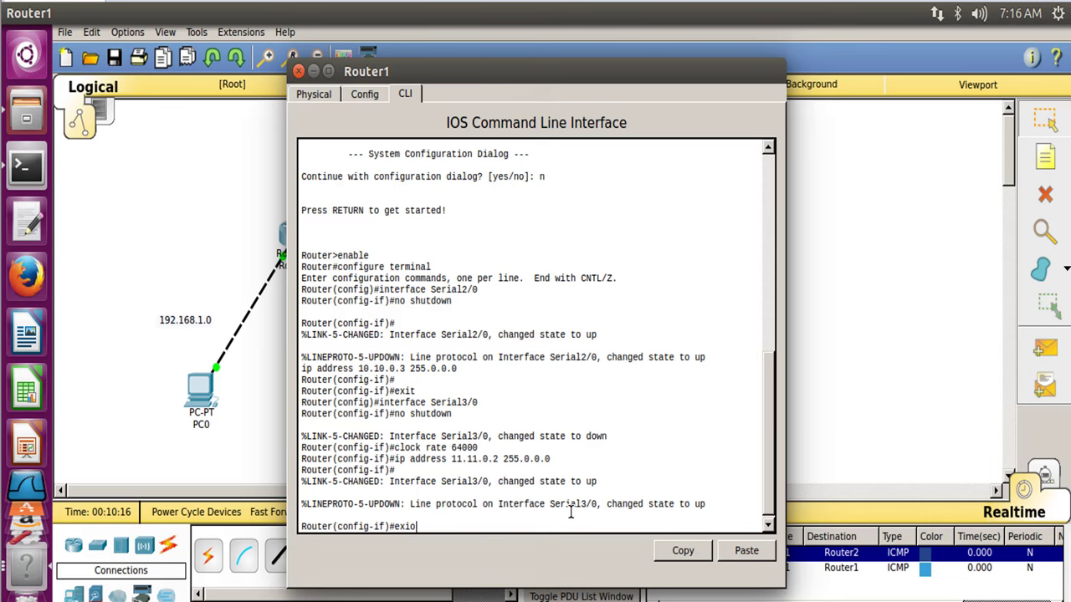
Step: In Router1's command line, exit the Serial3/0 interface mode and start OSPF routing with process ID 1
key(BackSpace)
text(t)
key(Return)
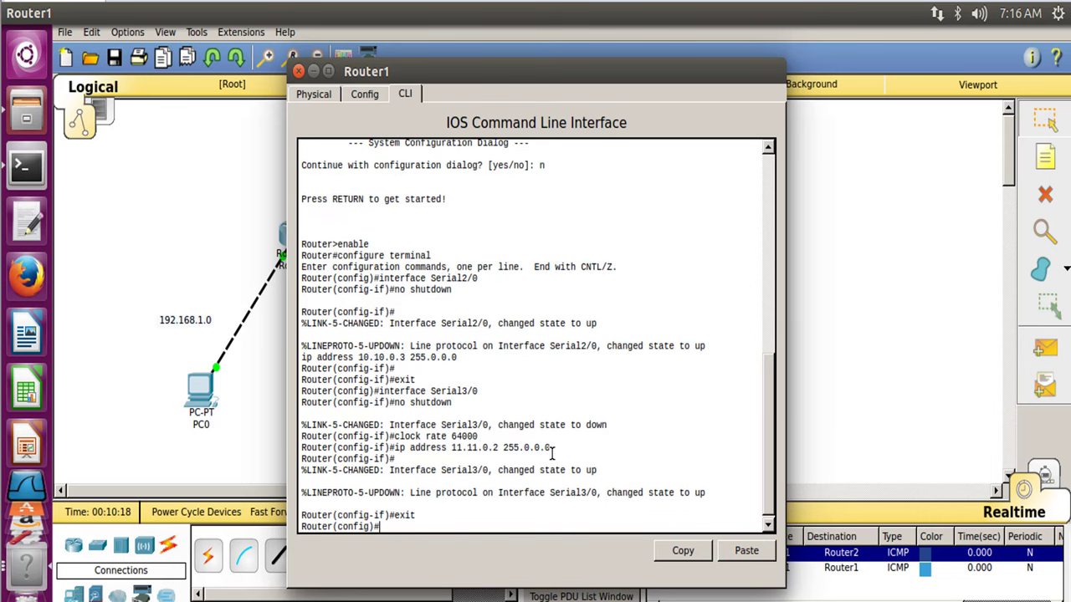
drag(515, 81, 749, 68)
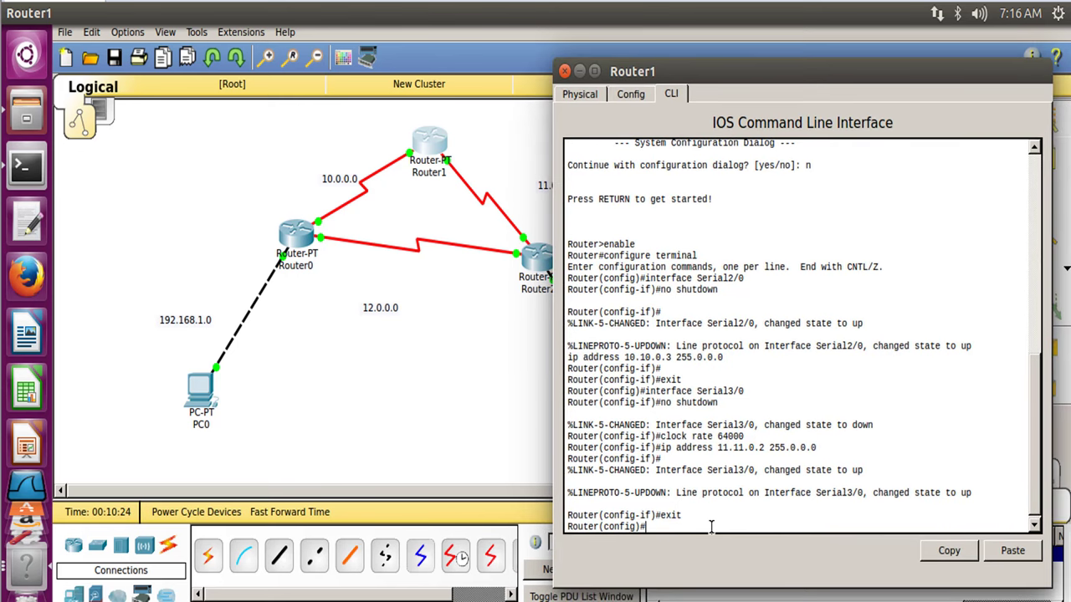
text(router ospf 1)
key(Return)
Step: Advertise network 10.0.0.0 with wildcard mask 0.255.255.255 in area 0 of Router1's OSPF process
text(net)
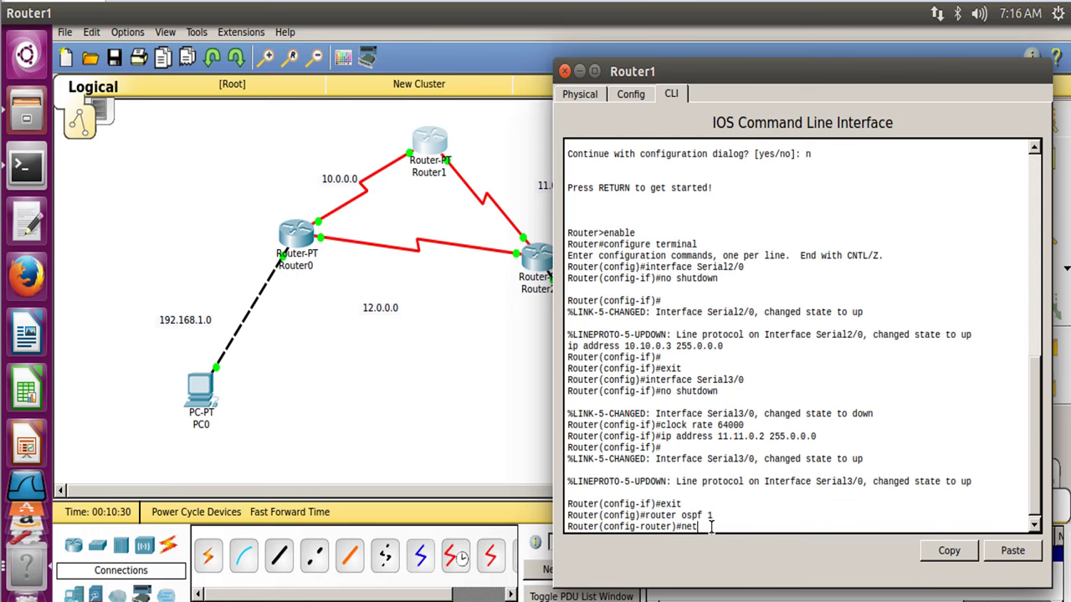
text(work)
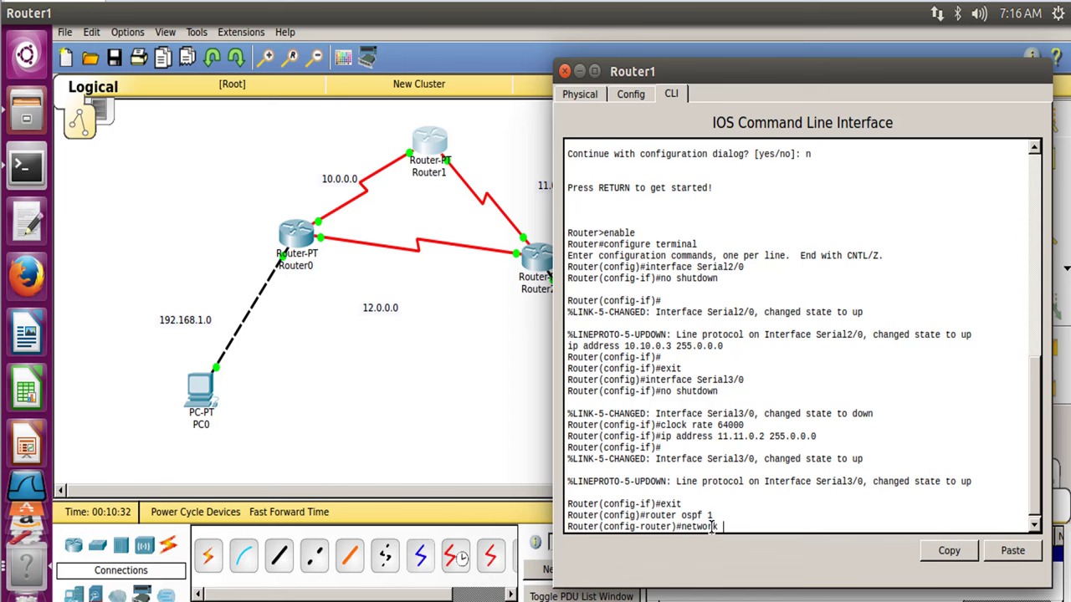
text( 10.0.0.)
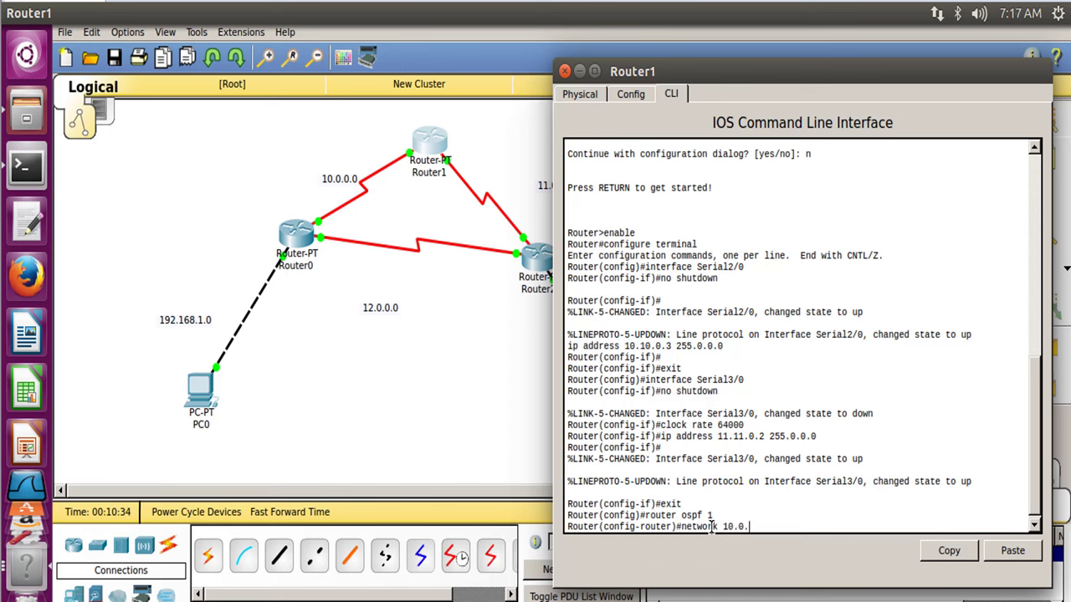
text(0 0.255.255.255 area 0)
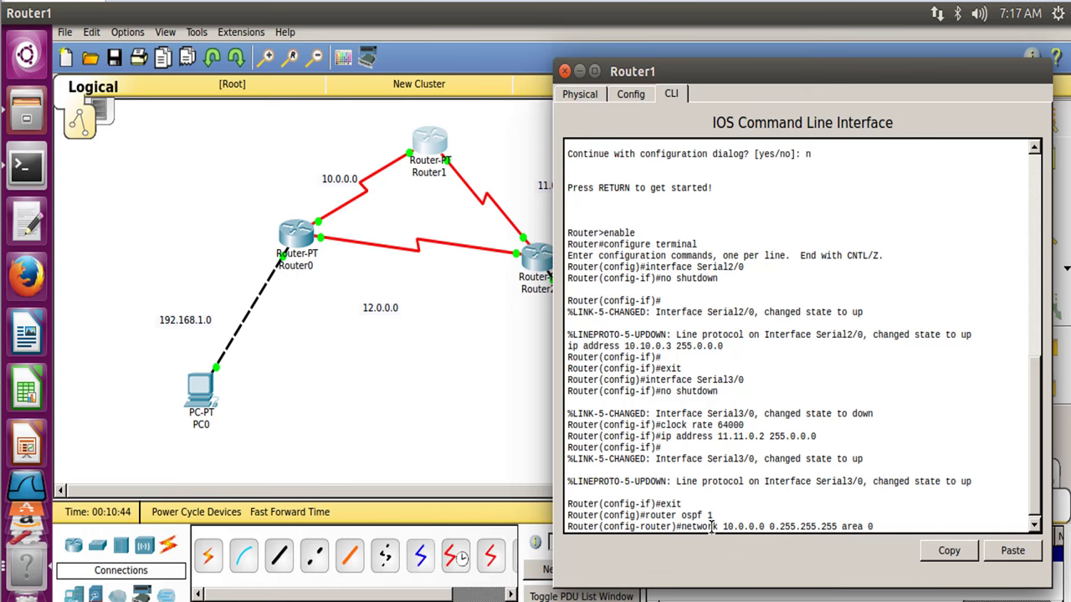
key(Return)
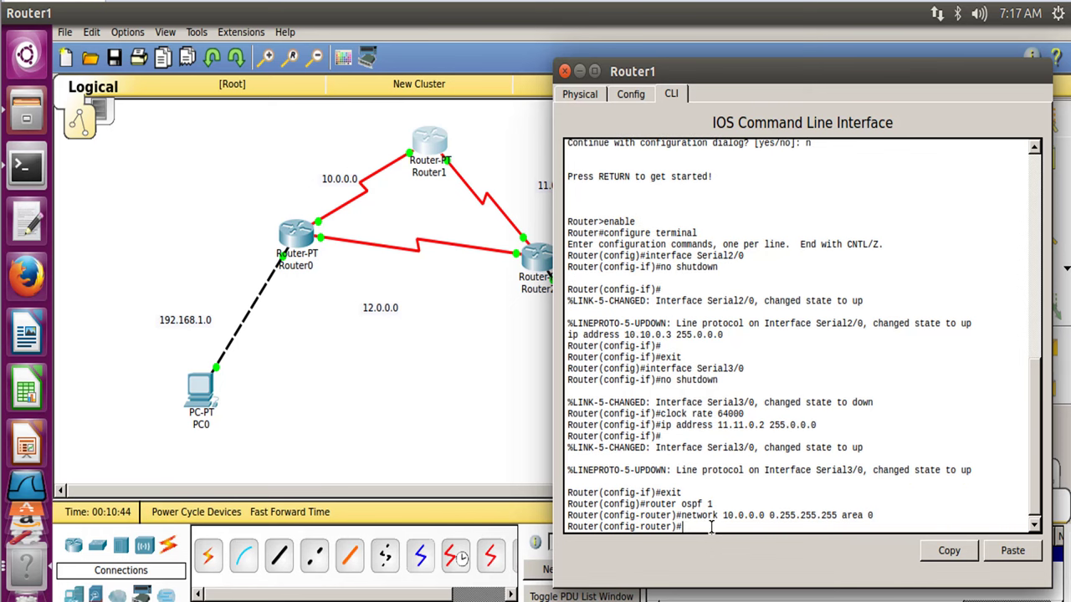
Step: Add network 11.0.0.0 with wildcard mask 0.255.255.255 in area 0 to Router1's OSPF process
key(Up)
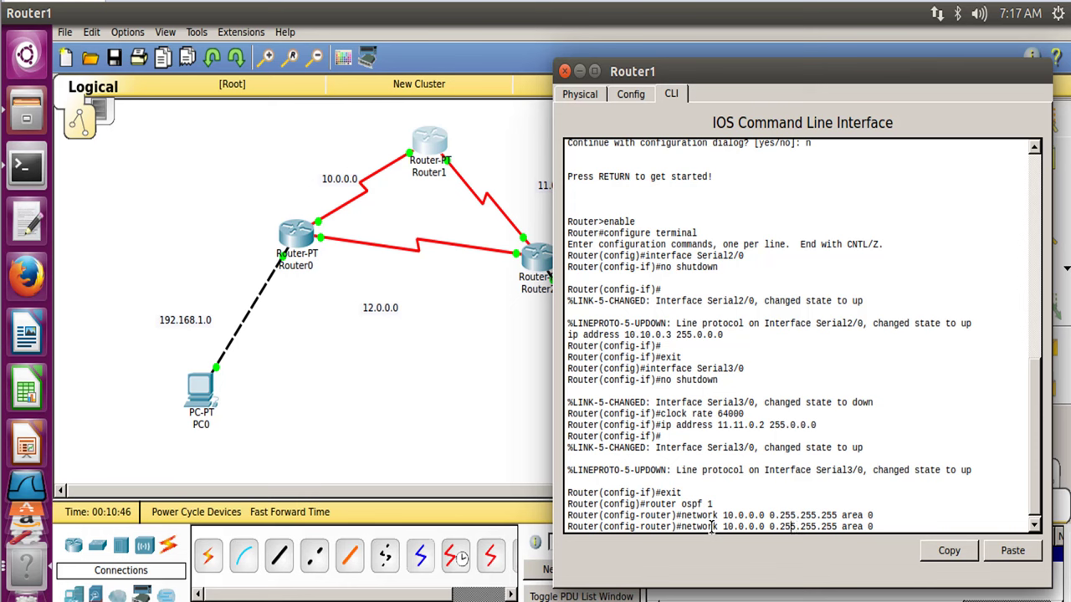
key(Left)
key(Left)
key(Left)
key(Left)
key(Left)
key(Left)
key(Left)
key(BackSpace)
text(1)
key(Right)
key(Right)
key(Right)
key(Right)
key(Right)
key(Right)
key(Right)
key(Right)
key(Right)
key(Right)
key(Right)
key(Right)
key(Right)
key(Right)
key(Right)
key(Right)
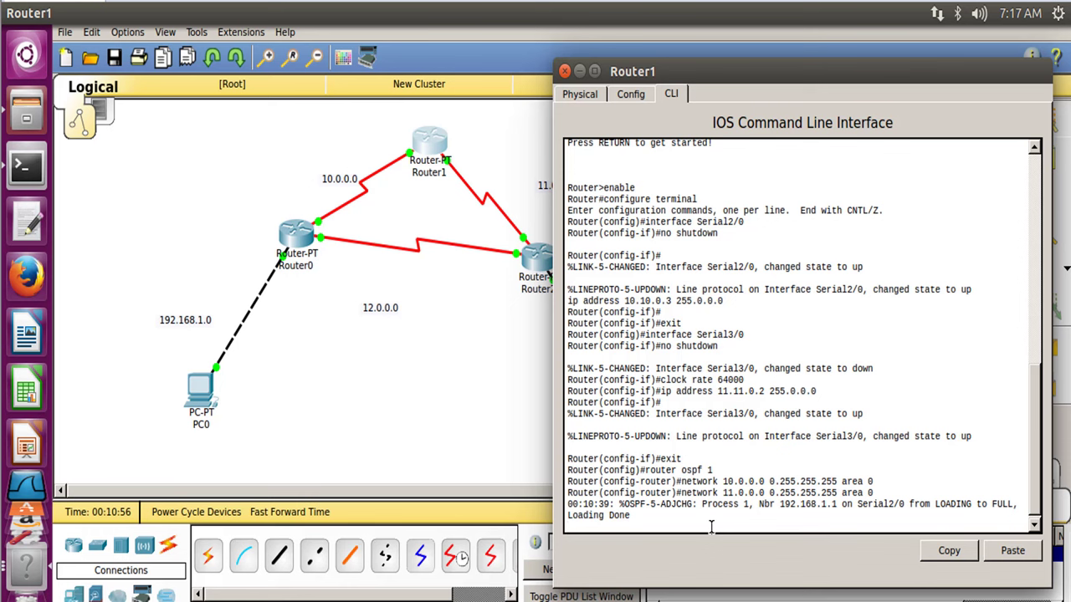
key(Return)
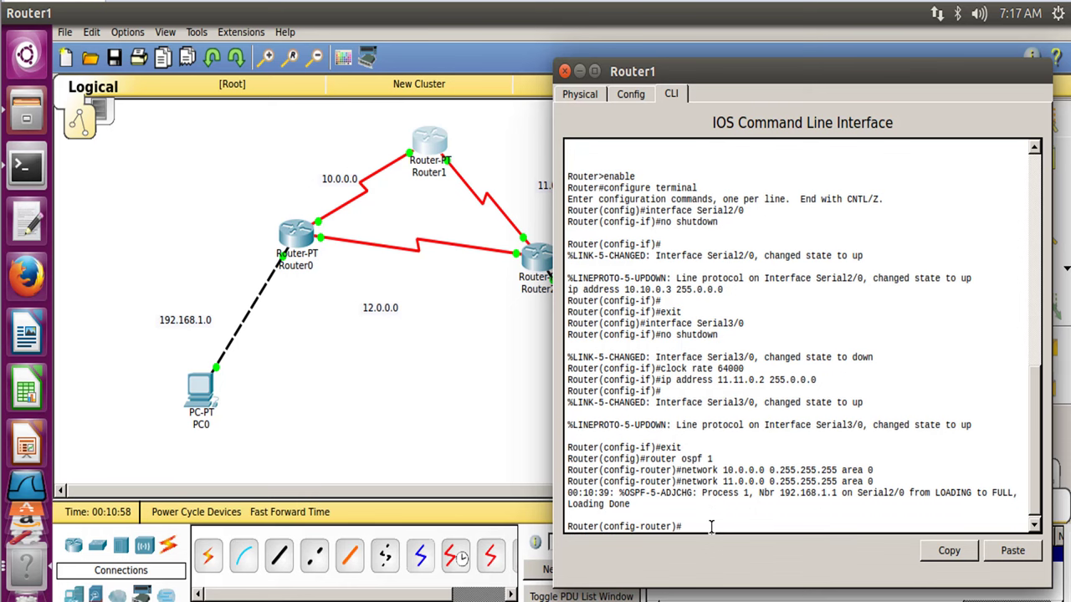
Step: Repeat the 11.0.0.0 network statement on Router1 and exit the OSPF configuration mode
key(Up)
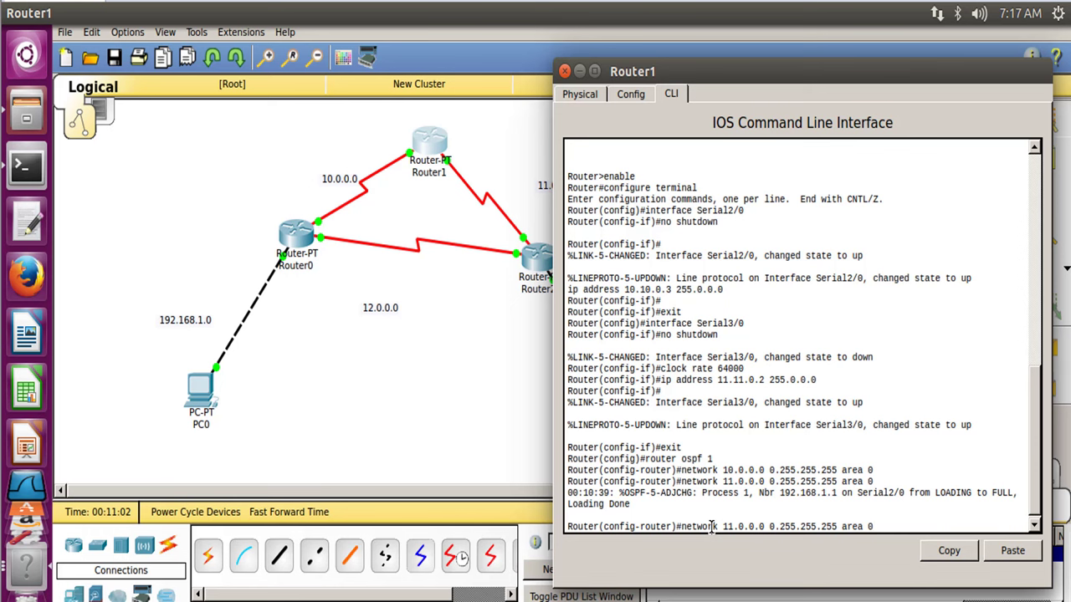
key(Return)
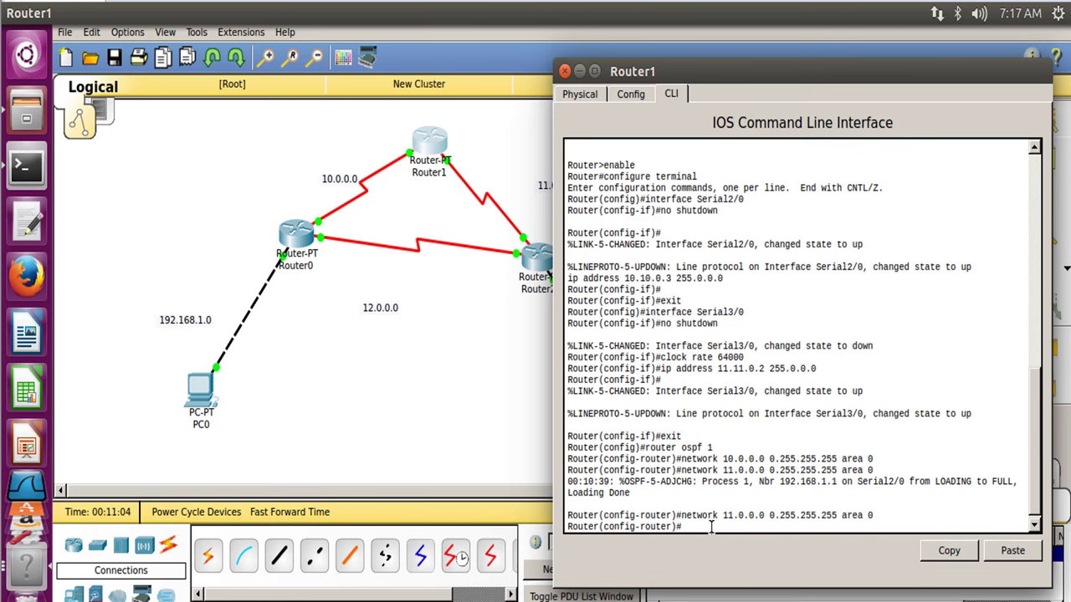
text(exit)
key(Return)
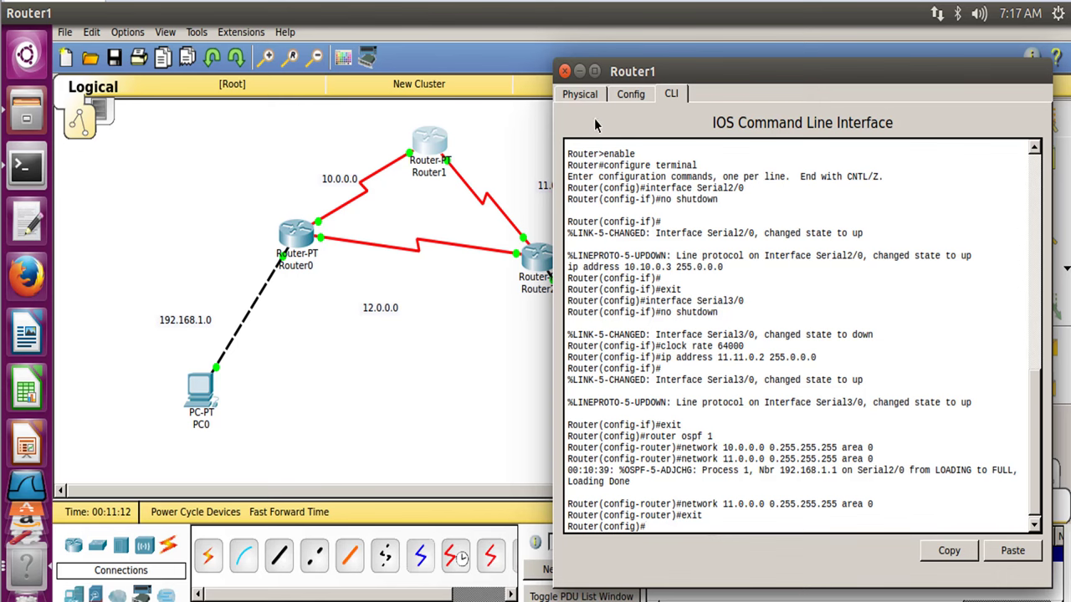
Step: Save Router1's configuration to NVRAM and close the router's configuration
click(627, 97)
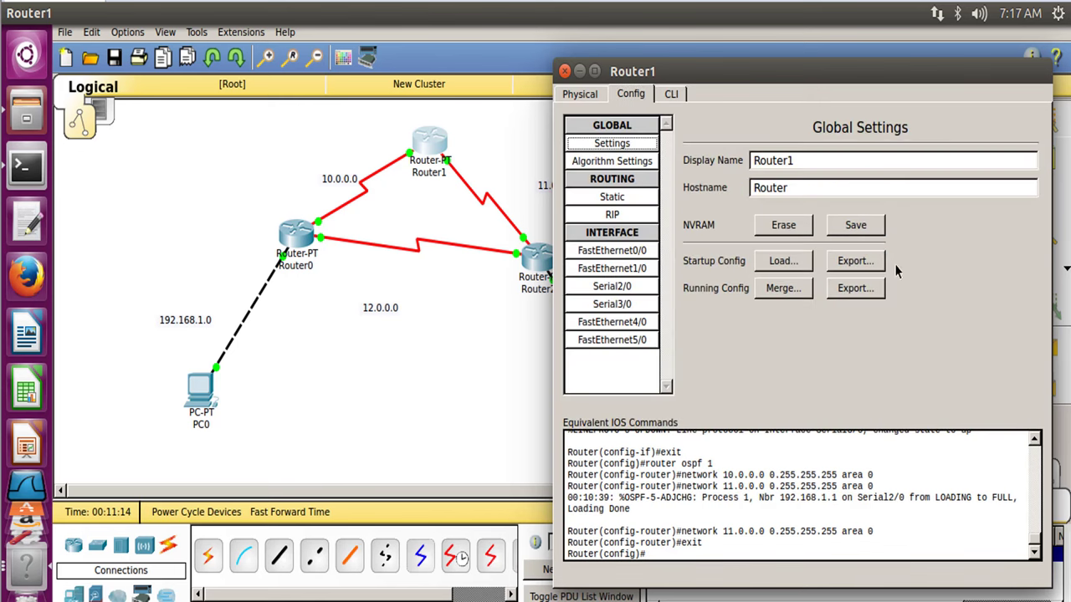
click(868, 232)
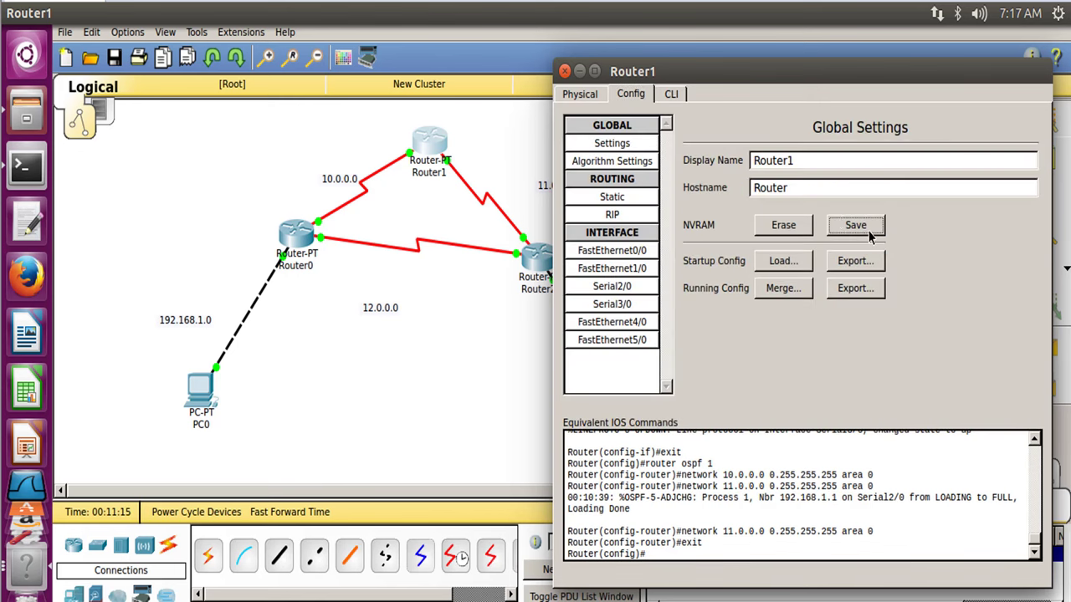
click(565, 71)
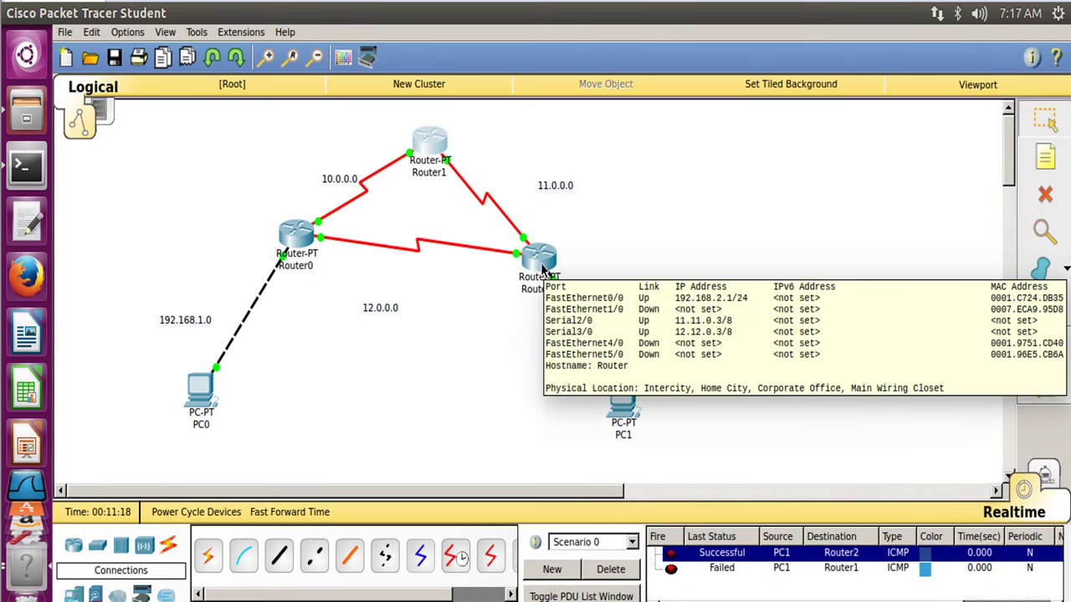
Step: Open Router2's command line, leave interface configuration mode and start OSPF routing process 1
click(542, 268)
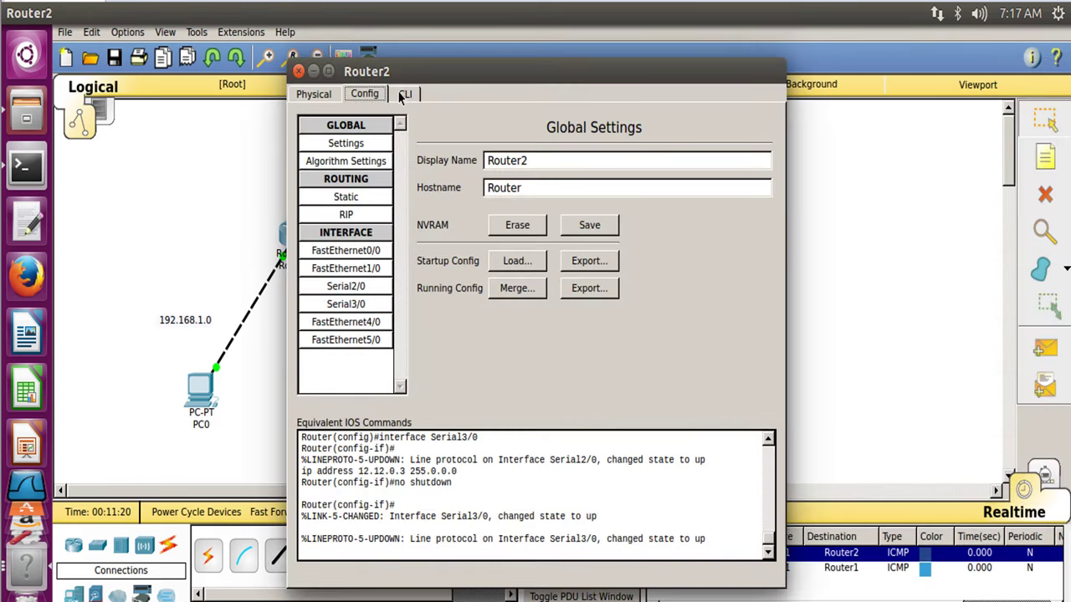
click(404, 94)
text(er(config-if)#e)
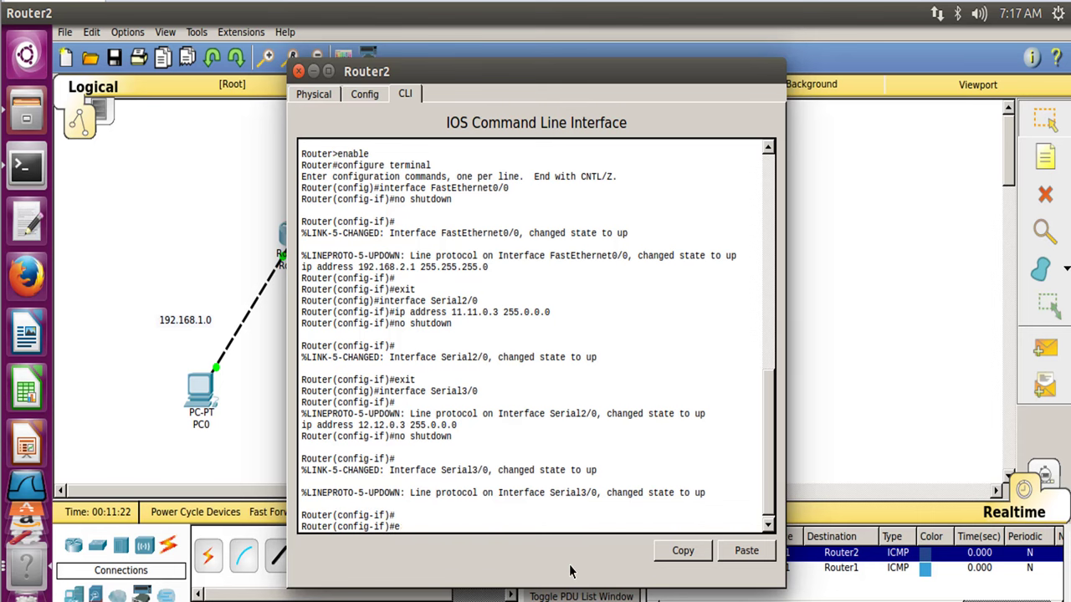
text(xit)
key(Return)
text(route)
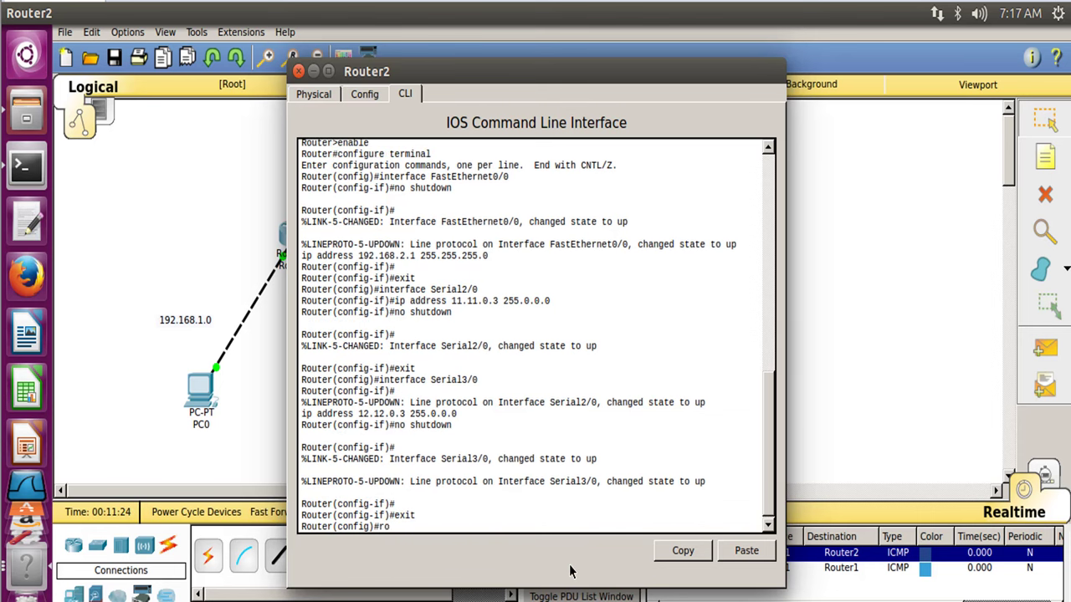
text(r ospf 1)
key(Return)
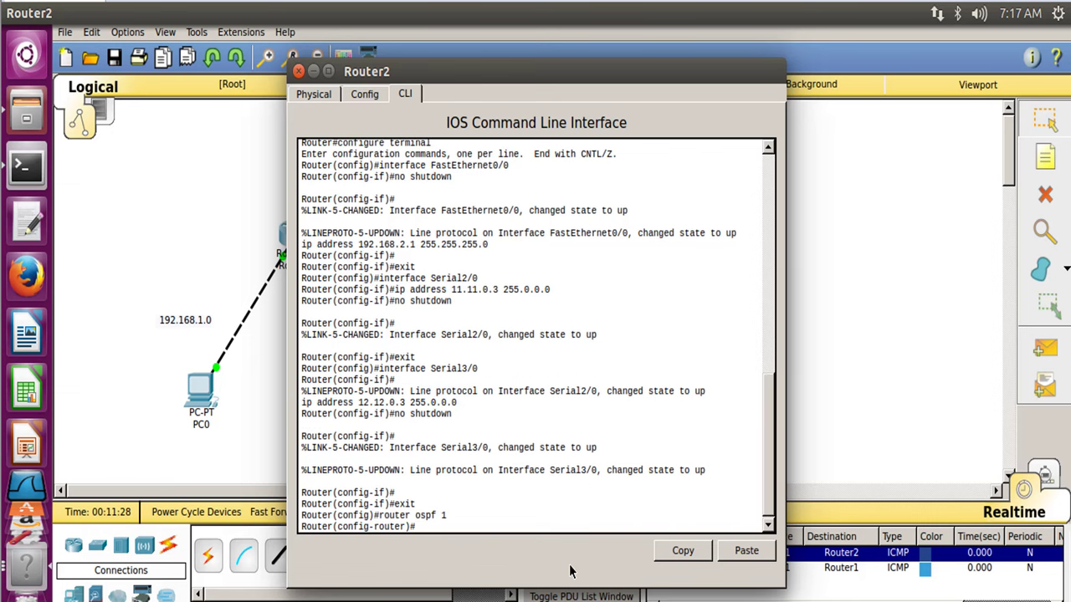
Step: Advertise network 192.168.2.0 with wildcard mask 0.0.0.255 in area 0 of Router2's OSPF process
text(network 192.1)
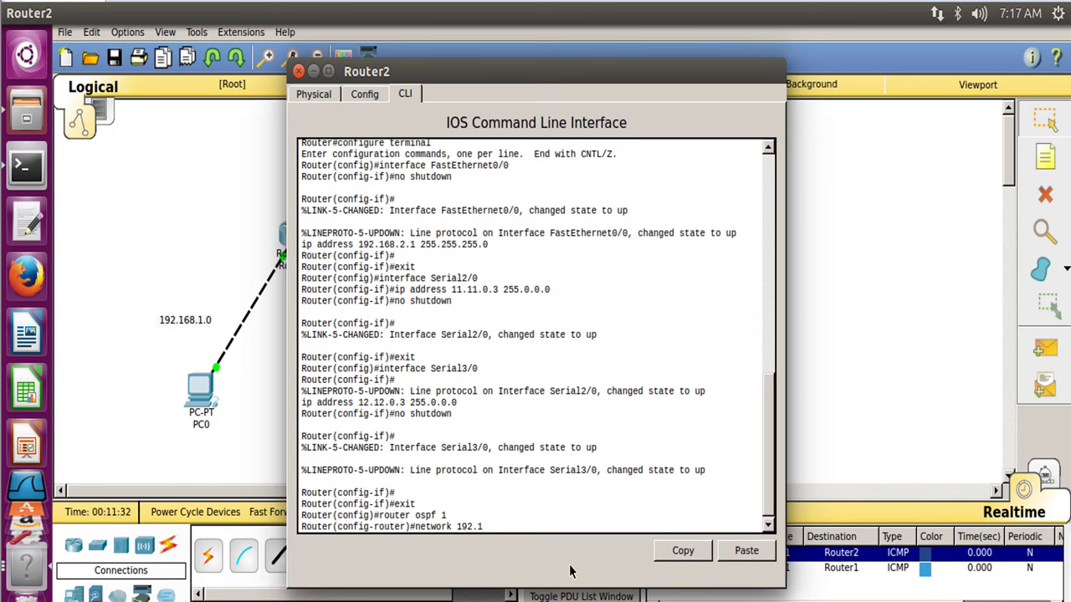
text(68.2.)
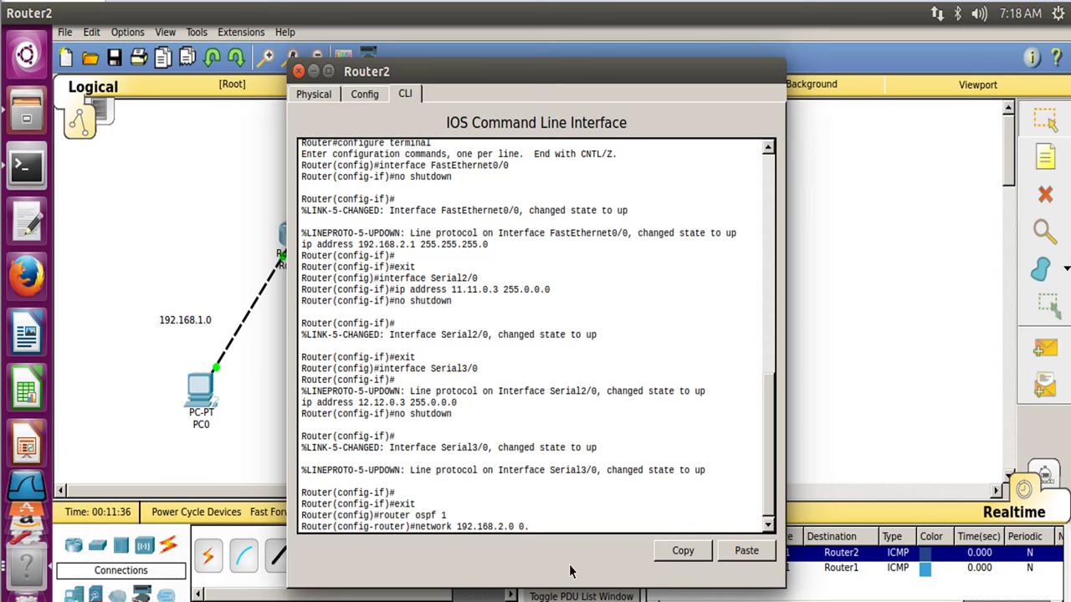
text(0..)
text(0.0.255)
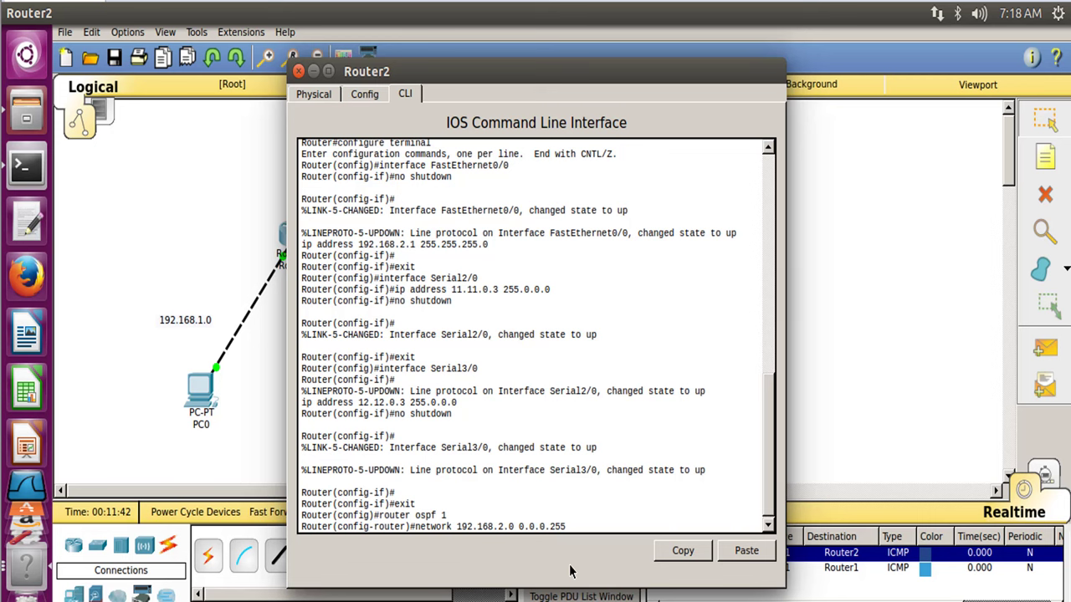
text( area )
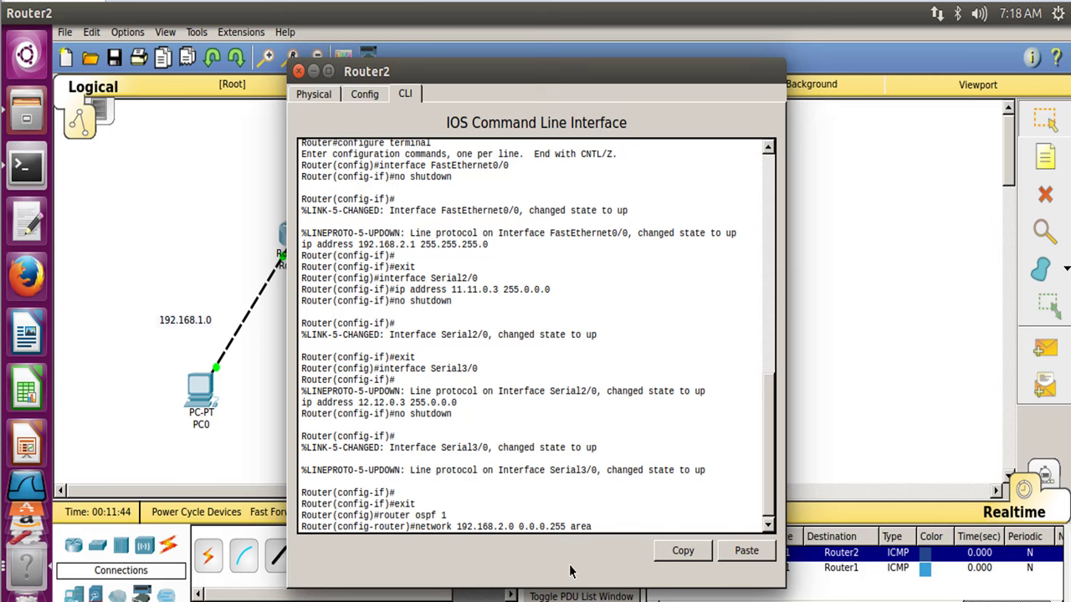
text(0)
key(Return)
Step: Add network 11.0.0.0 with wildcard mask 0.255.255.255 in area 0 to Router2's OSPF process
key(Up)
key(Left)
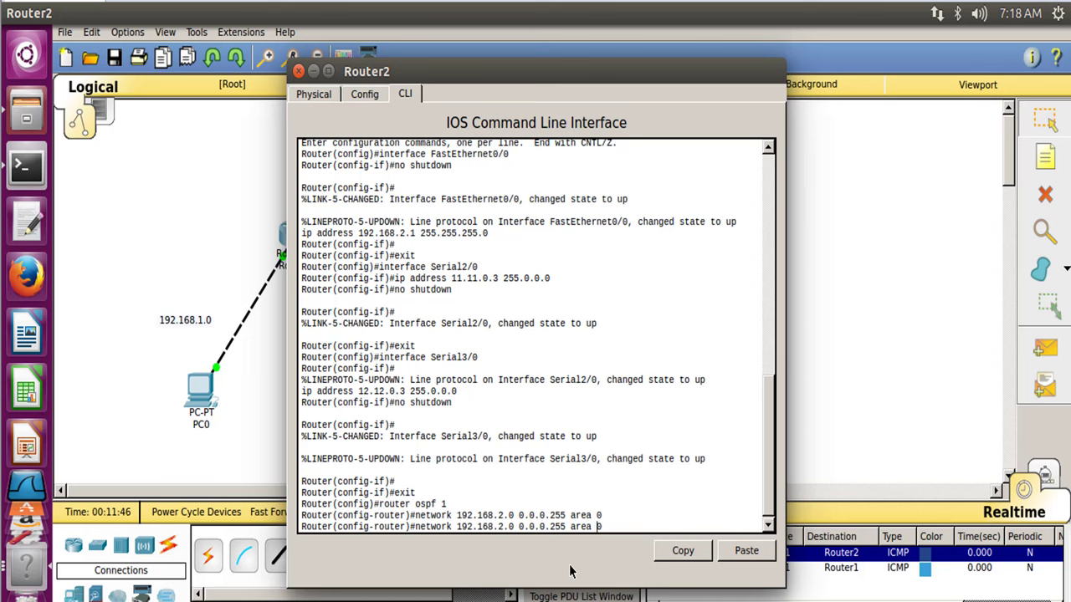
key(BackSpace)
text(255)
key(BackSpace)
key(BackSpace)
text(255.)
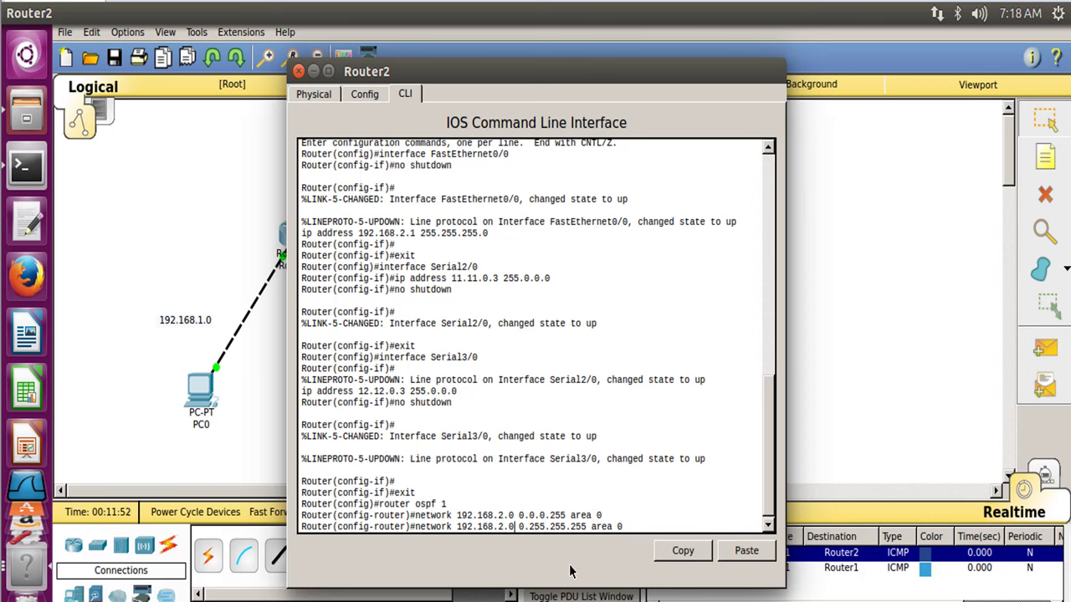
key(BackSpace)
key(BackSpace)
key(BackSpace)
key(BackSpace)
key(BackSpace)
key(BackSpace)
key(BackSpace)
key(BackSpace)
key(BackSpace)
key(BackSpace)
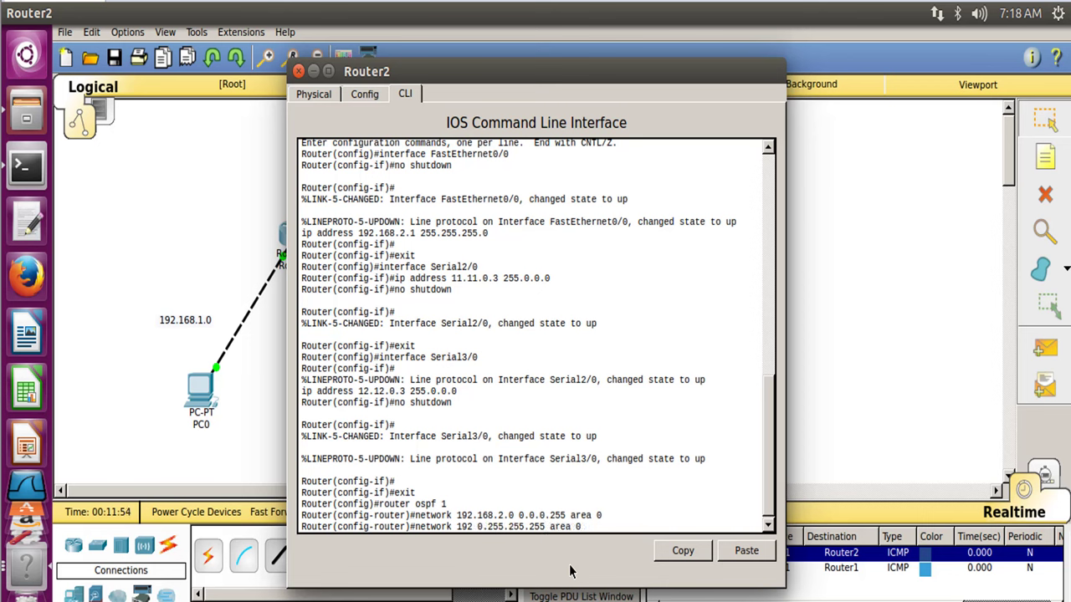
text(1.0,0)
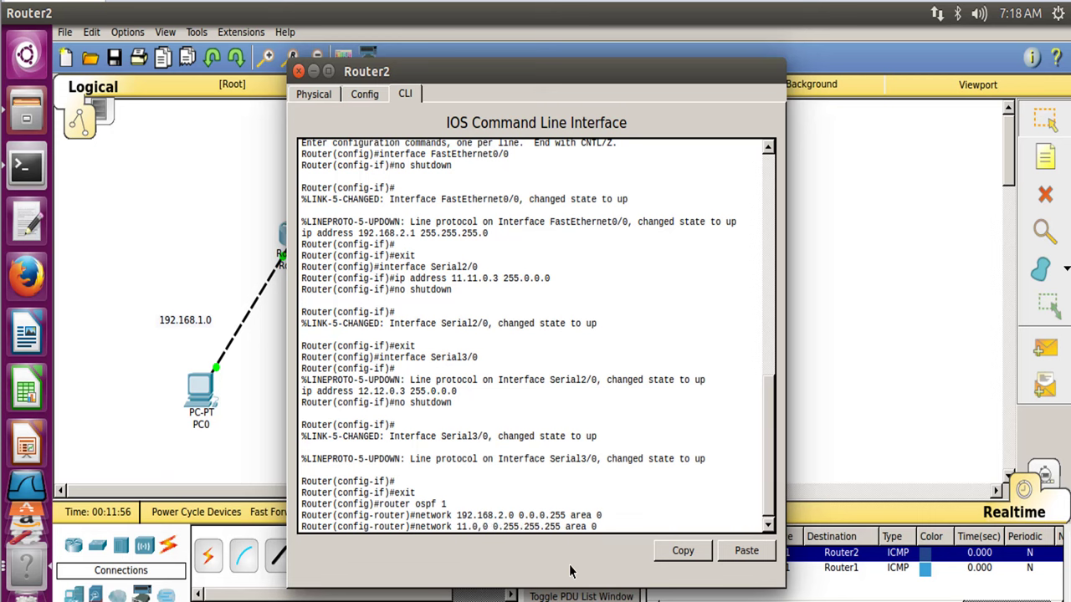
key(BackSpace)
key(BackSpace)
text(.0.0.)
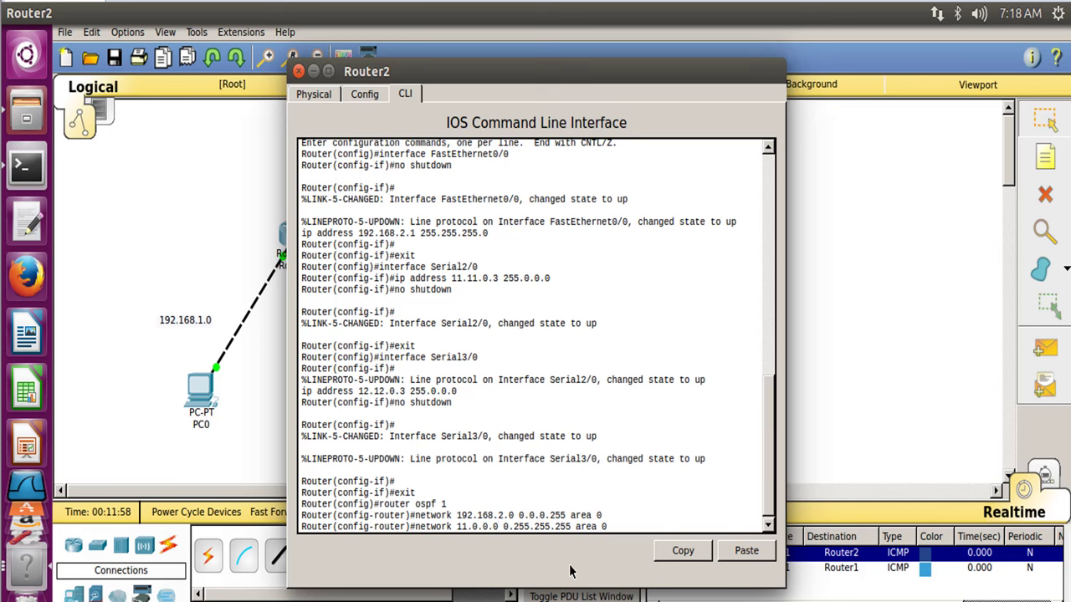
key(Return)
Step: Add network 12.0.0.0 with wildcard mask 0.255.255.255 in area 0 on Router2 and exit the OSPF configuration mode
key(Up)
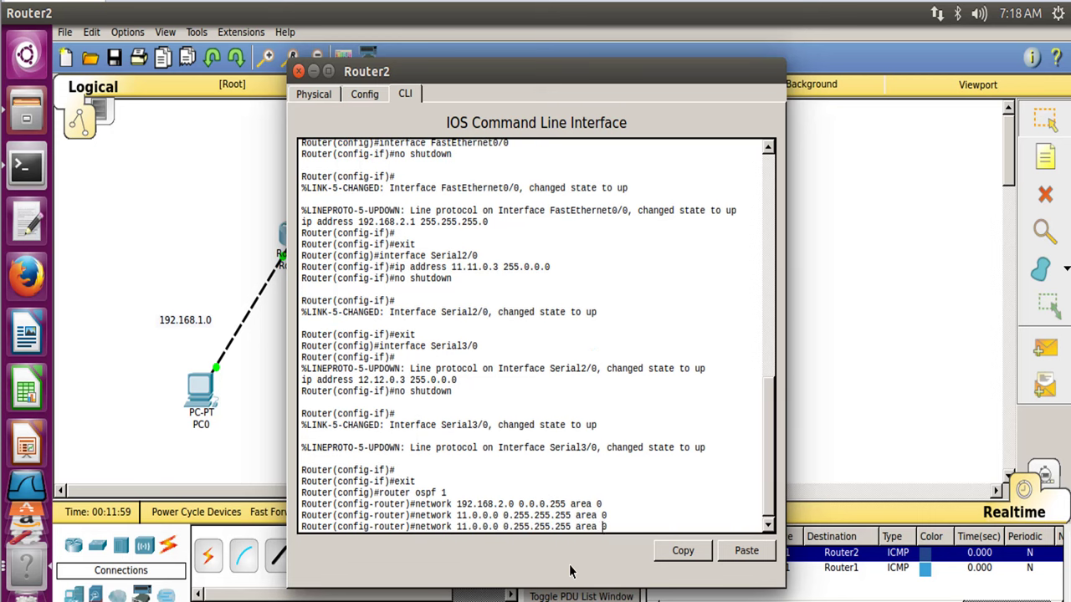
key(Left)
key(Left)
key(Left)
key(Left)
key(Left)
key(Left)
key(Left)
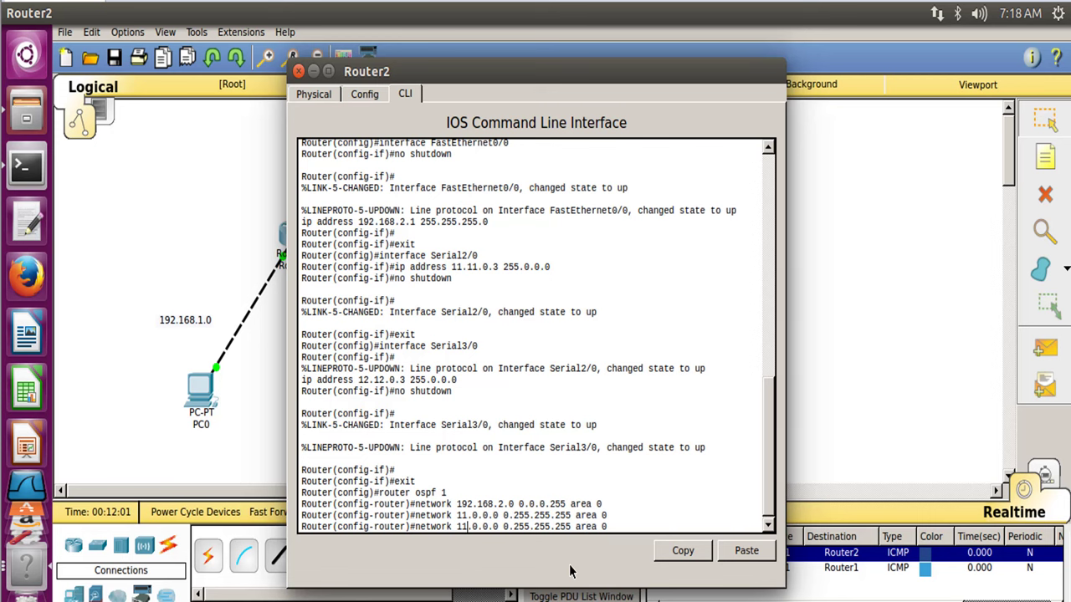
key(BackSpace)
text(2)
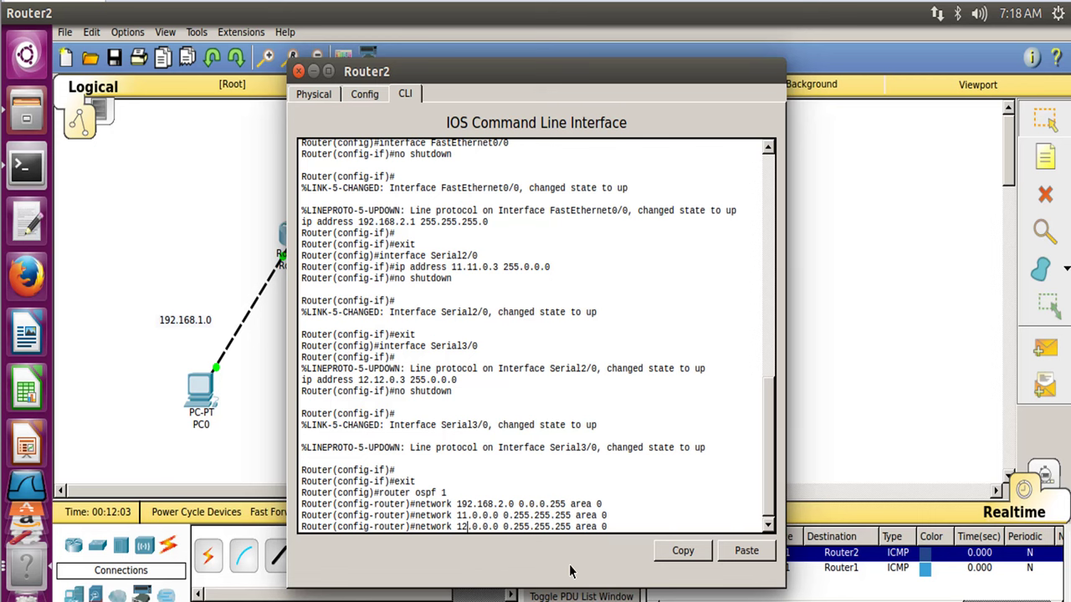
key(Return)
text(exi)
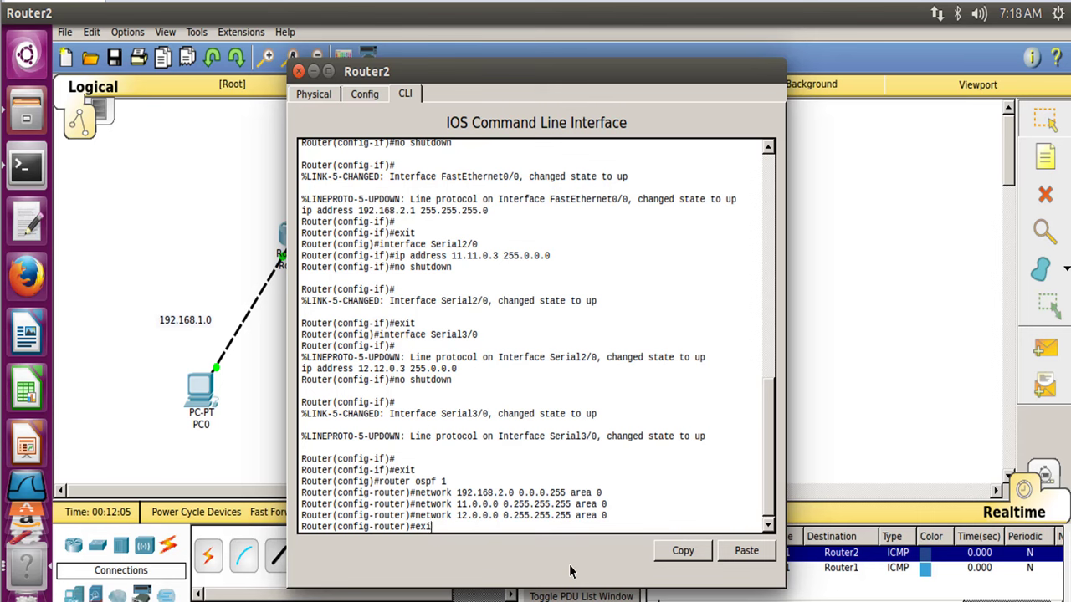
text(t)
key(Return)
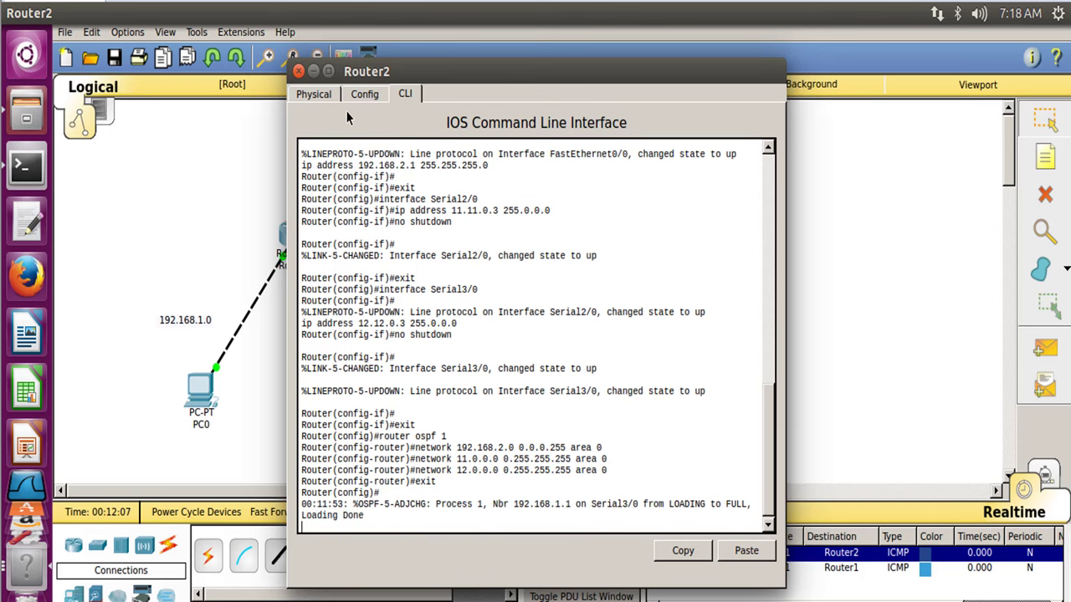
Step: Save Router2's configuration to NVRAM and close the router's configuration
click(354, 97)
click(589, 225)
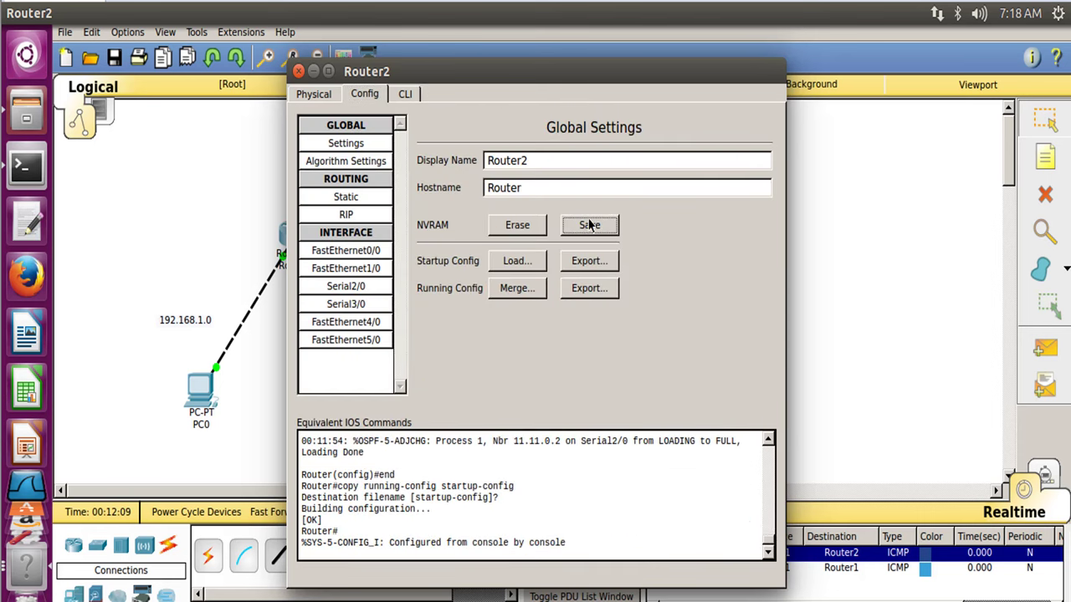
click(298, 71)
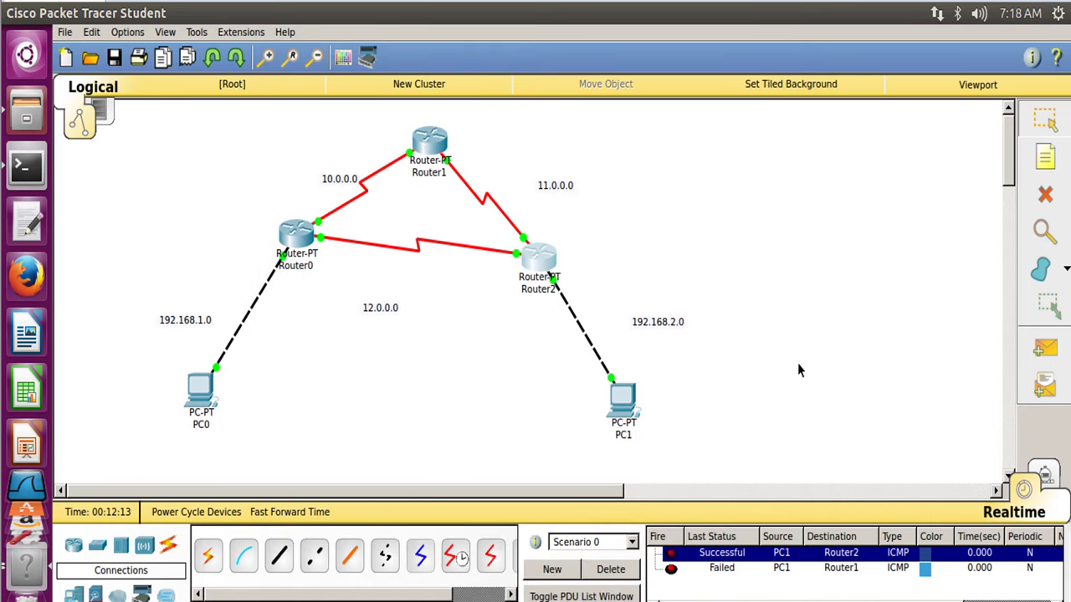
Step: Delete the old test scenario and send a simple PDU from PC0 to Router0
click(611, 570)
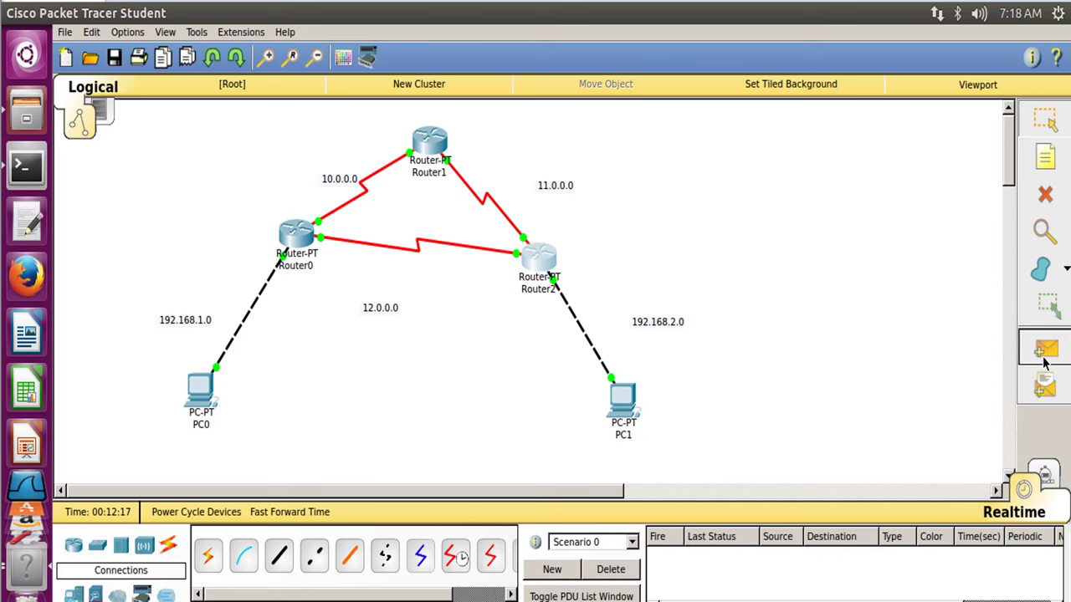
click(1044, 356)
click(199, 387)
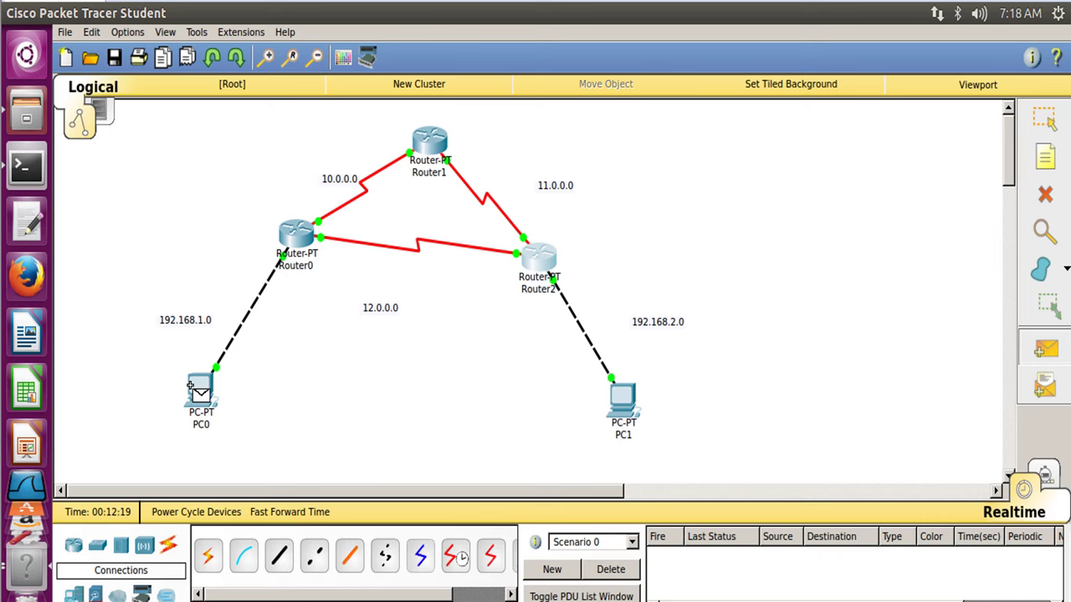
click(294, 241)
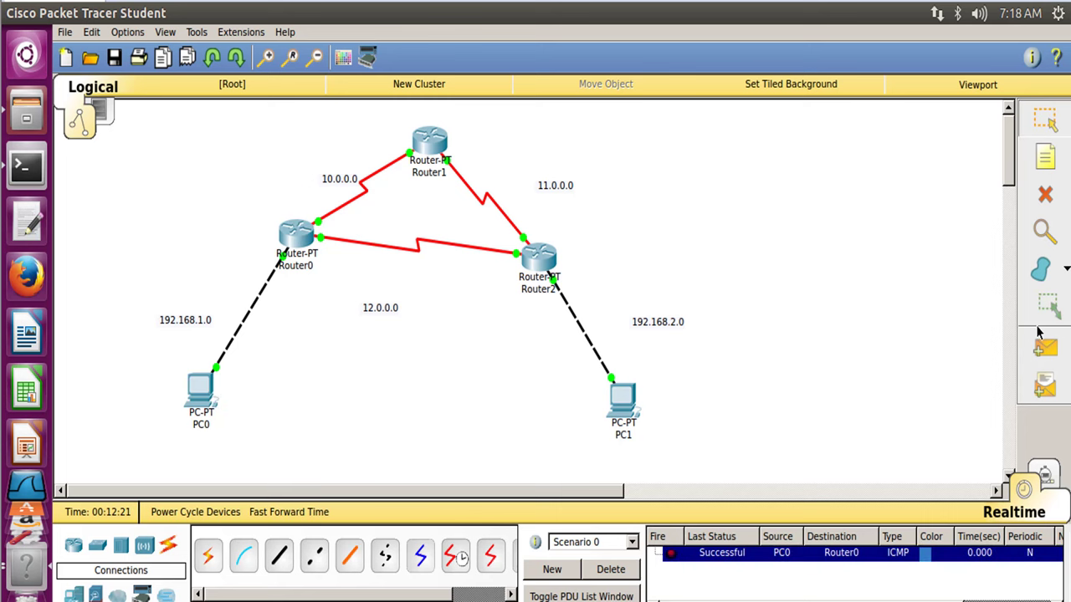
Step: Send simple PDUs from PC0 to Router1 and from PC0 to Router2
click(1043, 347)
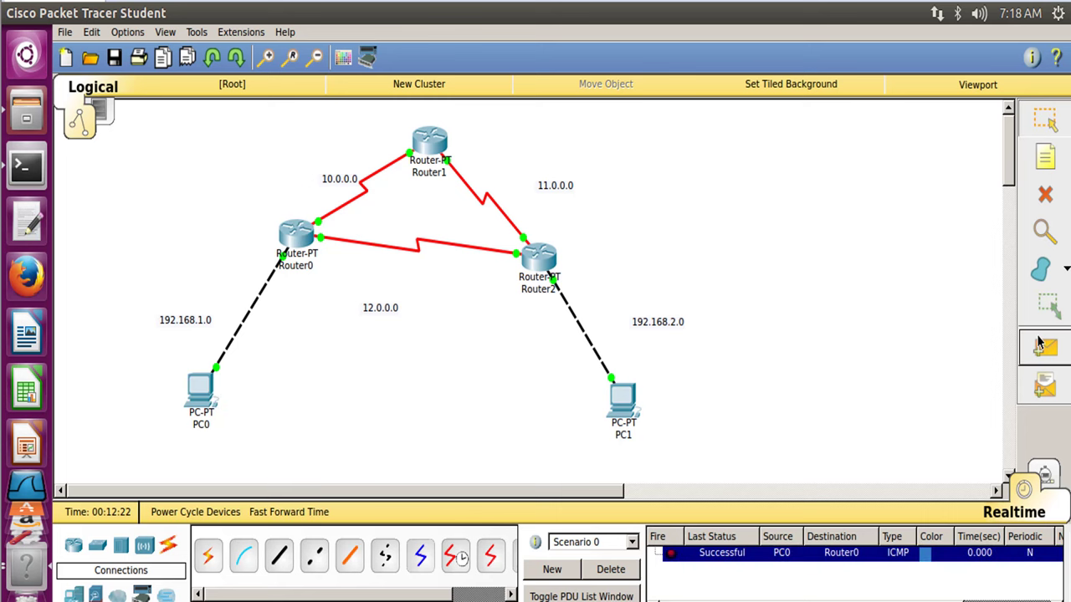
click(198, 406)
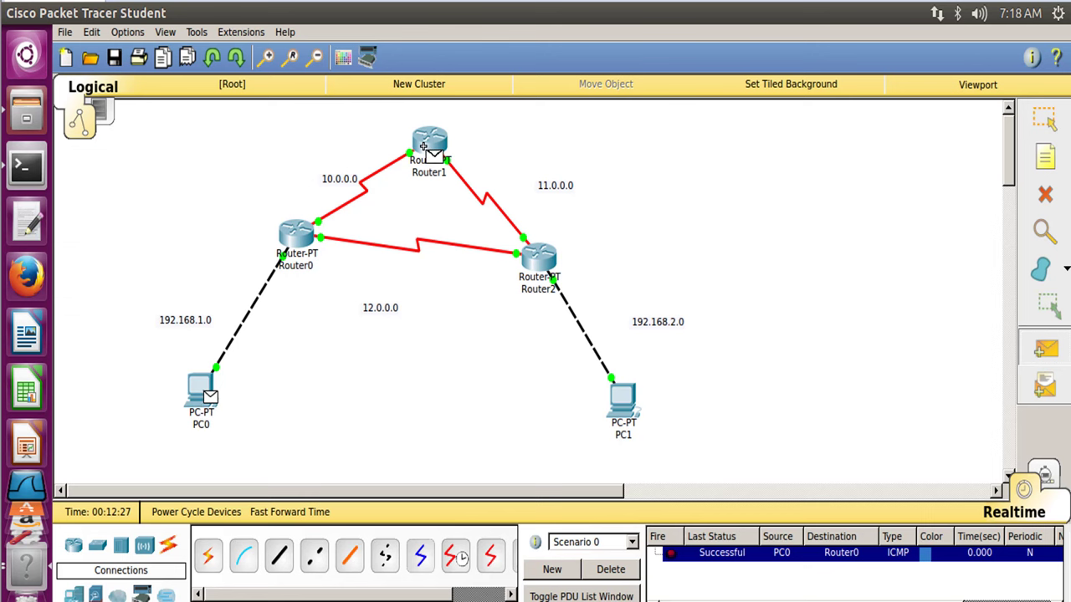
click(424, 149)
click(1043, 346)
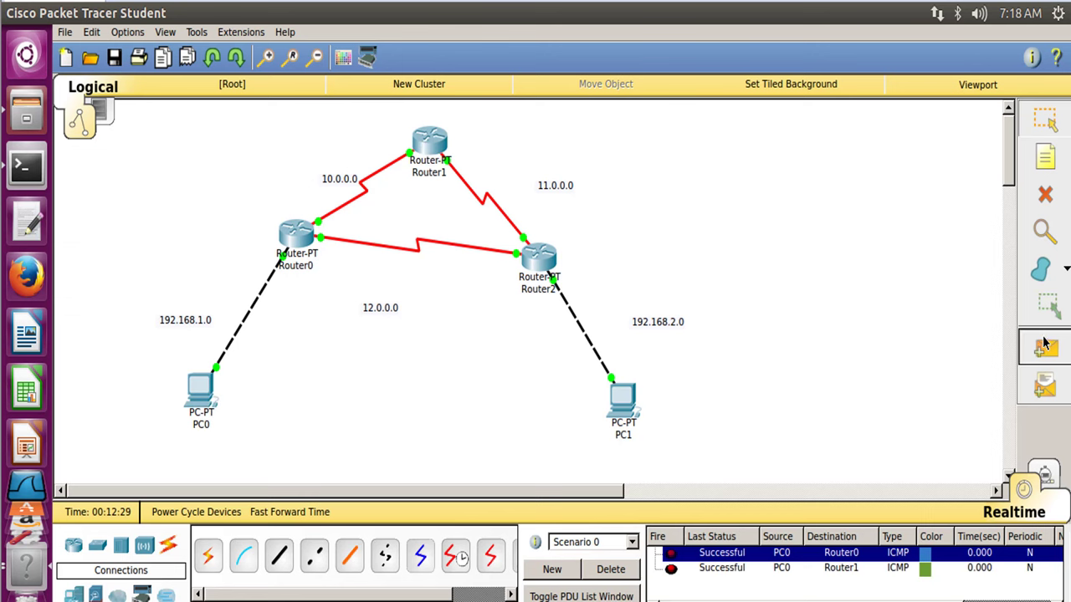
click(193, 381)
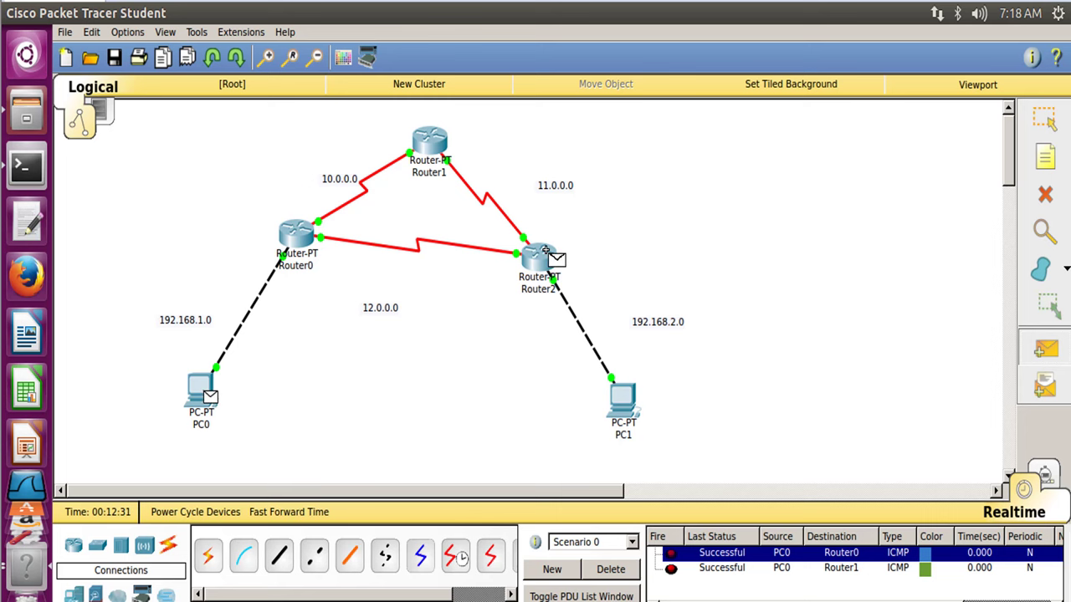
click(547, 251)
Step: Send a simple PDU from PC0 to PC1 and check its entry in the PDU list
click(1044, 349)
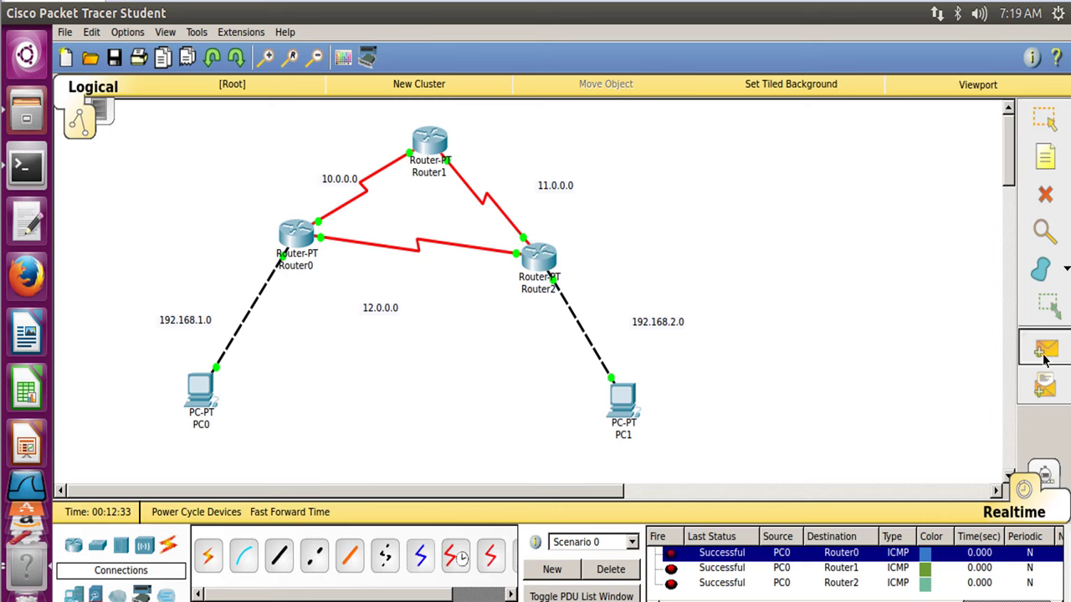
click(210, 388)
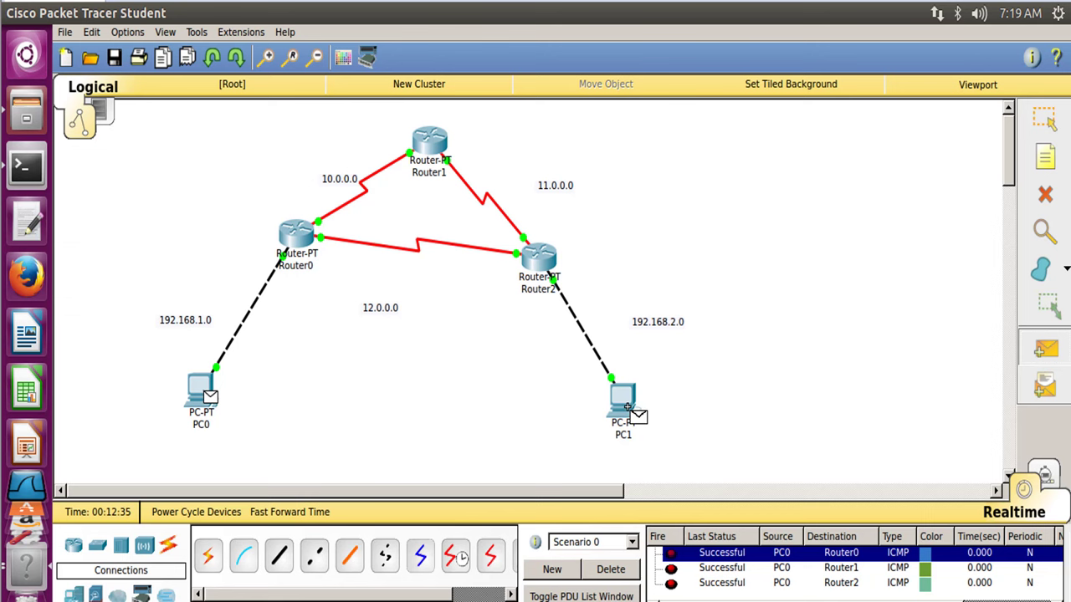
click(625, 401)
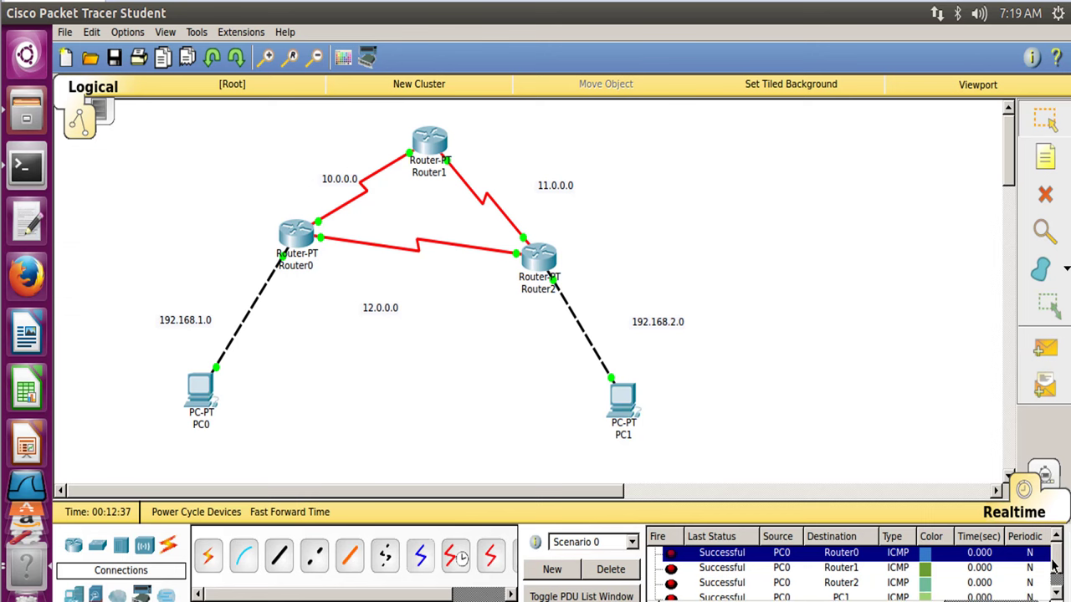
scroll(1055, 577, down, 1)
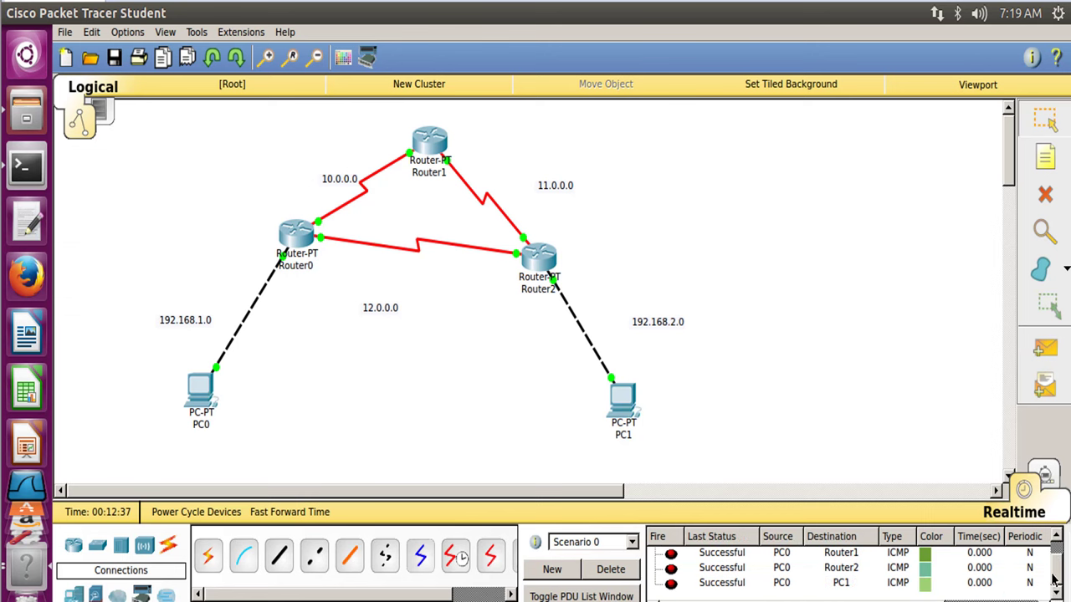
Step: Switch to Simulation mode and auto-play the captured PDUs to watch the packets travel between PC0, the routers and PC1
click(1044, 478)
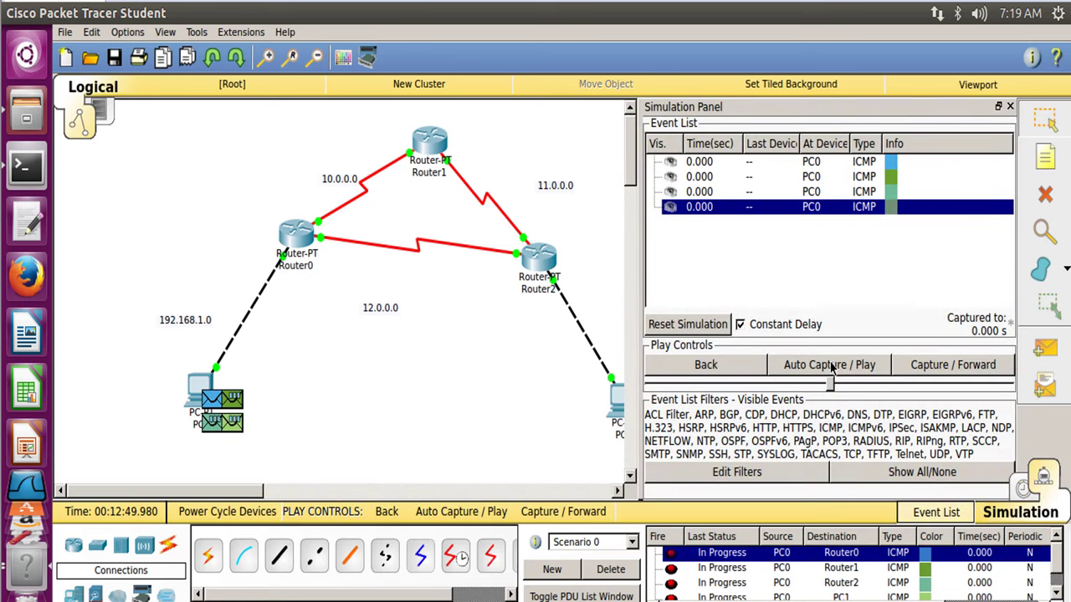
click(830, 365)
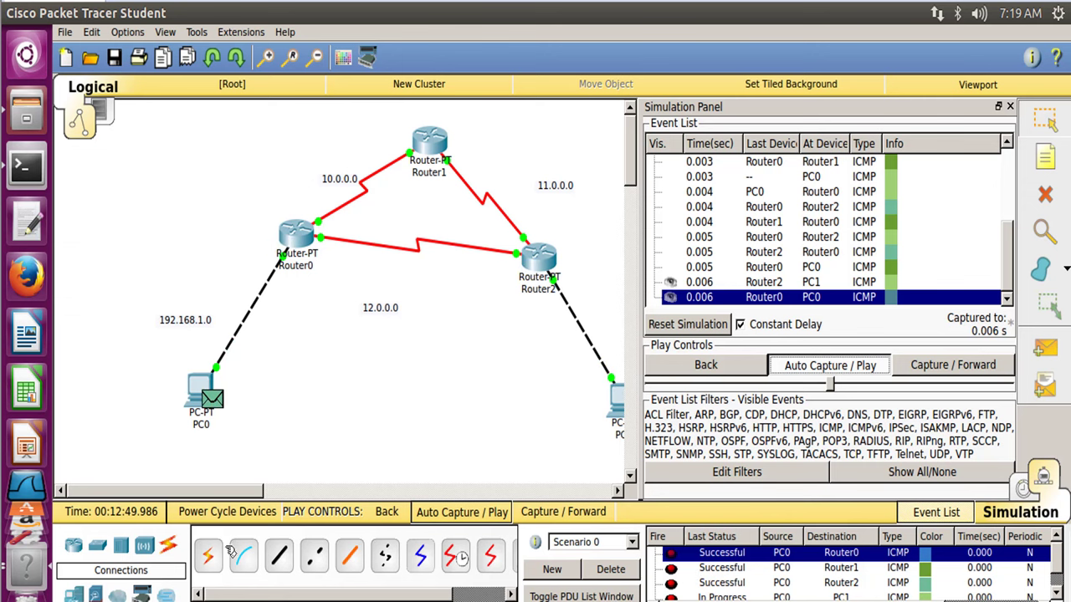
drag(188, 495, 205, 495)
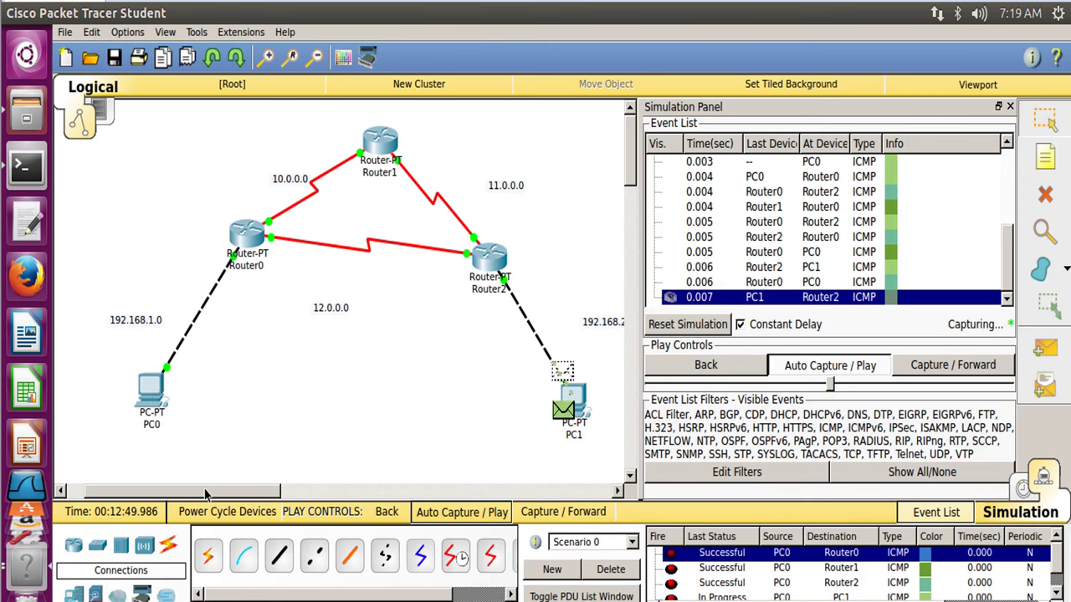
mouse_move(577, 429)
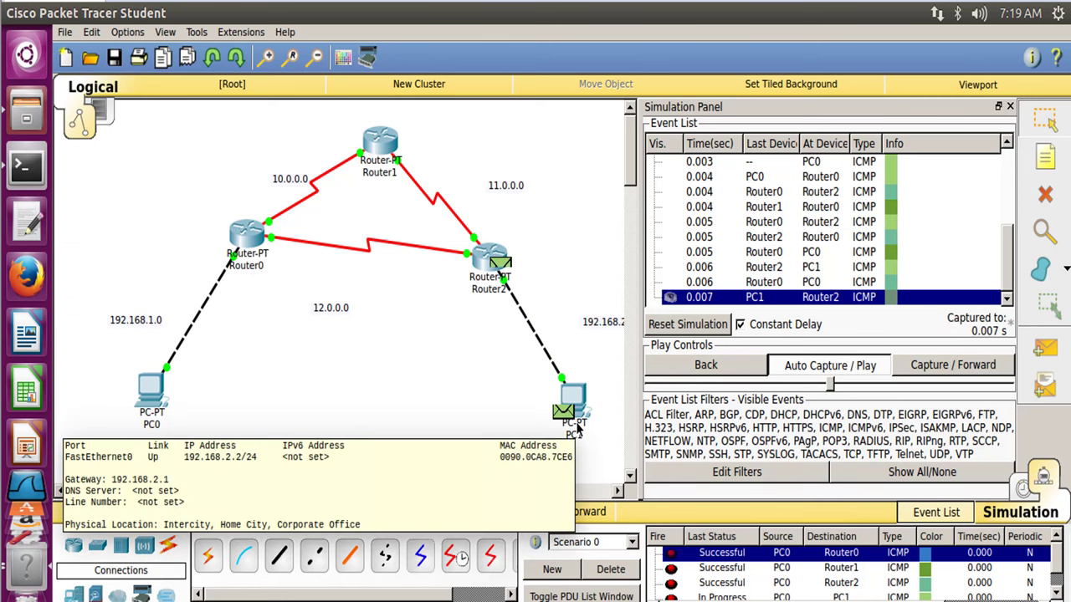
Step: Filter the IPv4 simulation events down to OSPF by excluding ARP, BGP, DHCP, DNS, EIGRP, HSRP, ICMP and RIP
click(735, 472)
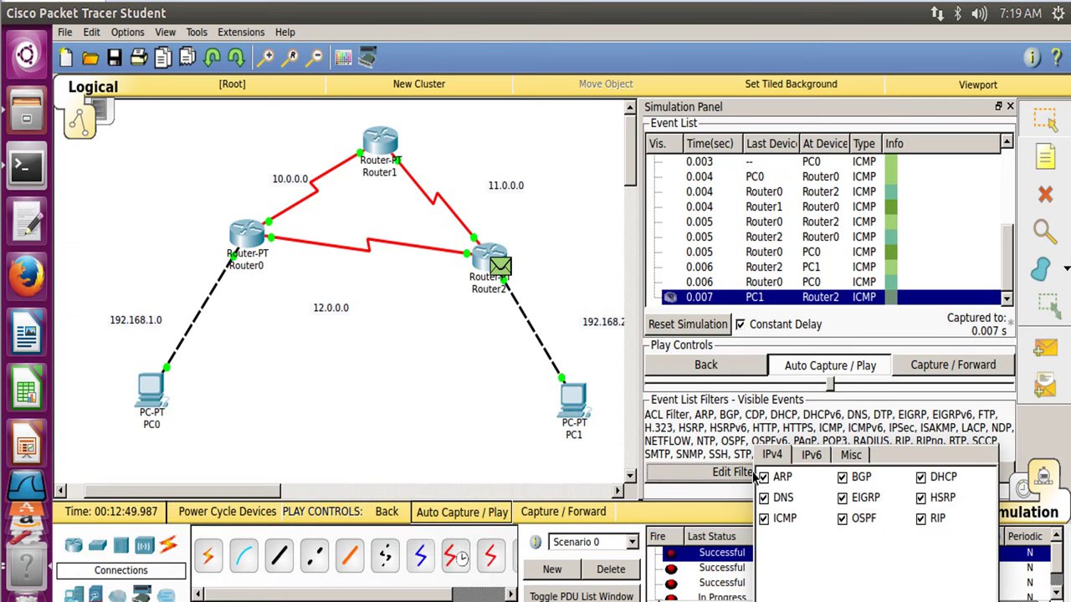
click(841, 477)
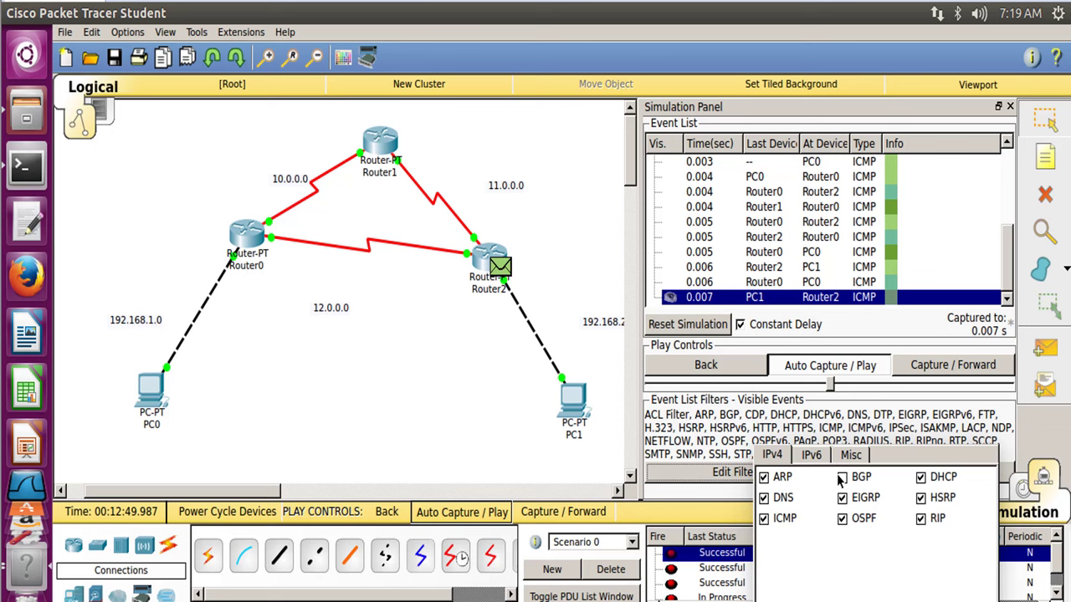
click(920, 477)
click(920, 497)
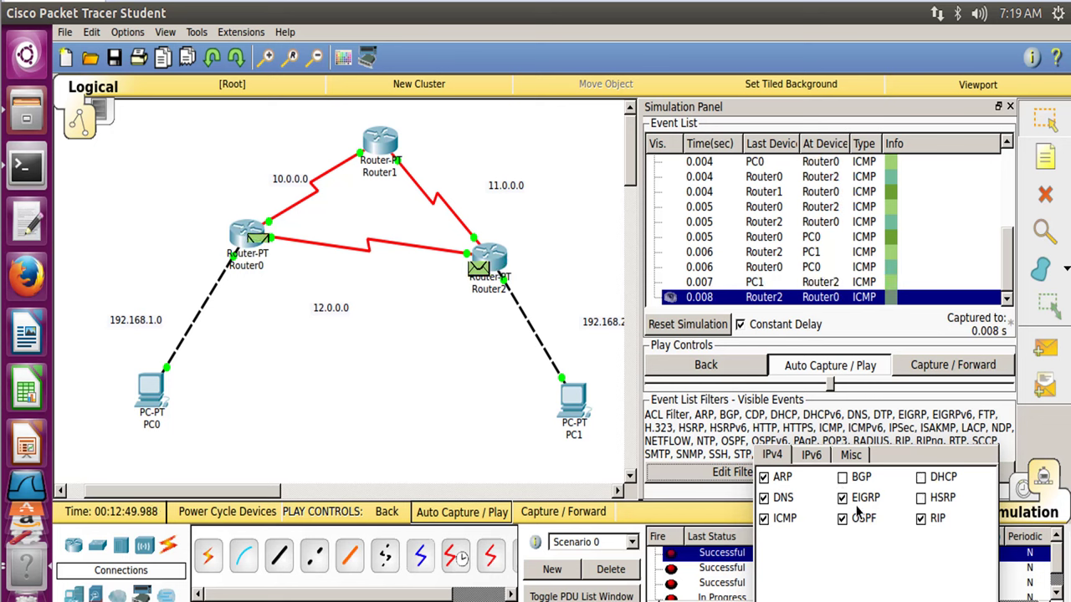
click(841, 498)
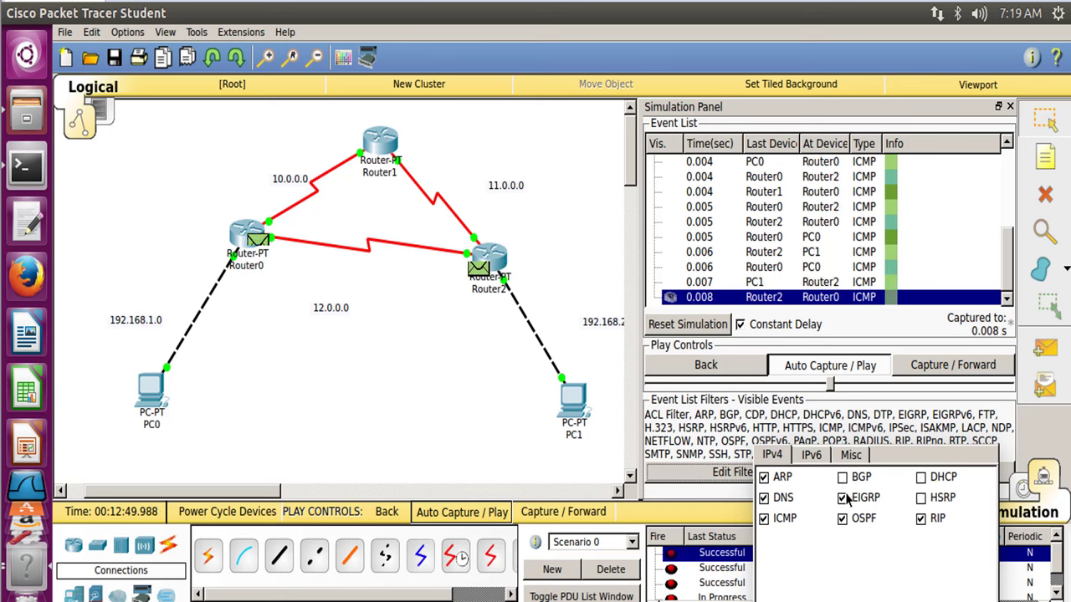
click(922, 519)
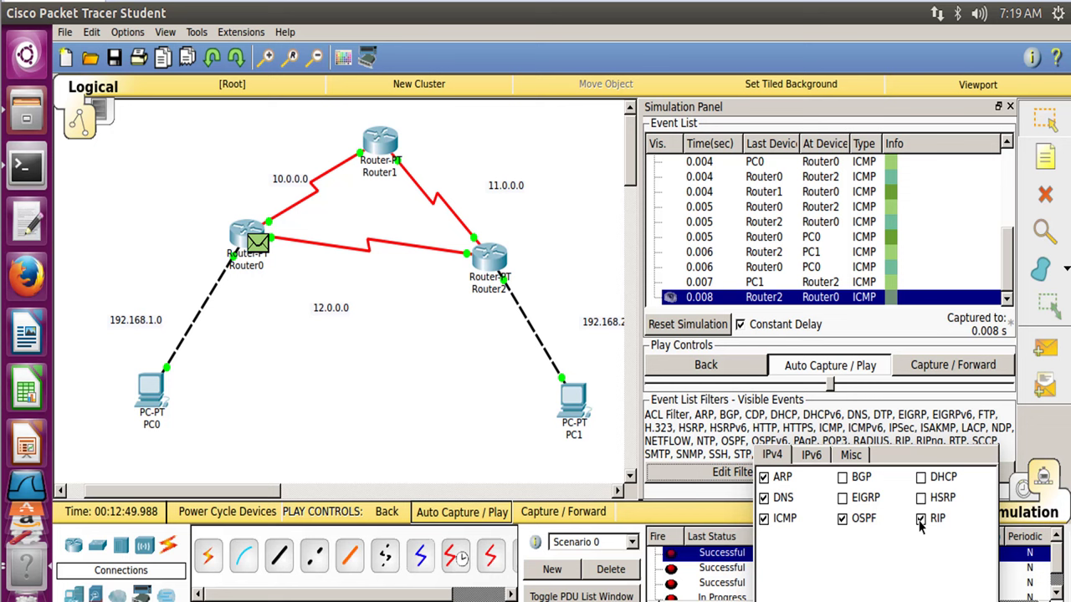
click(764, 519)
click(763, 499)
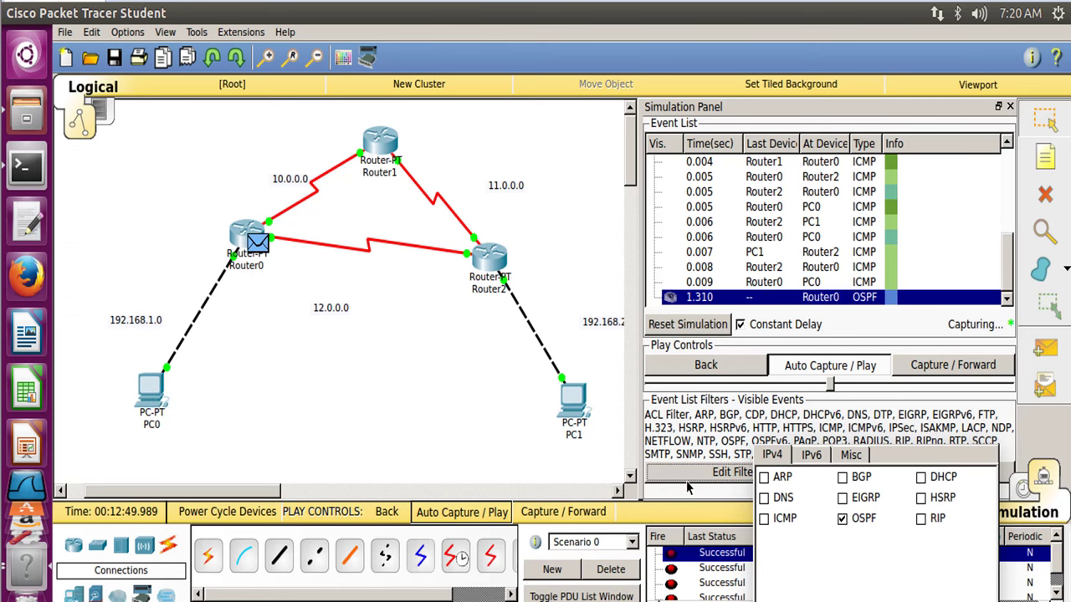
click(687, 495)
Step: Run the auto capture with all event types hidden, and show every event type again to follow the packets between the PCs
click(874, 483)
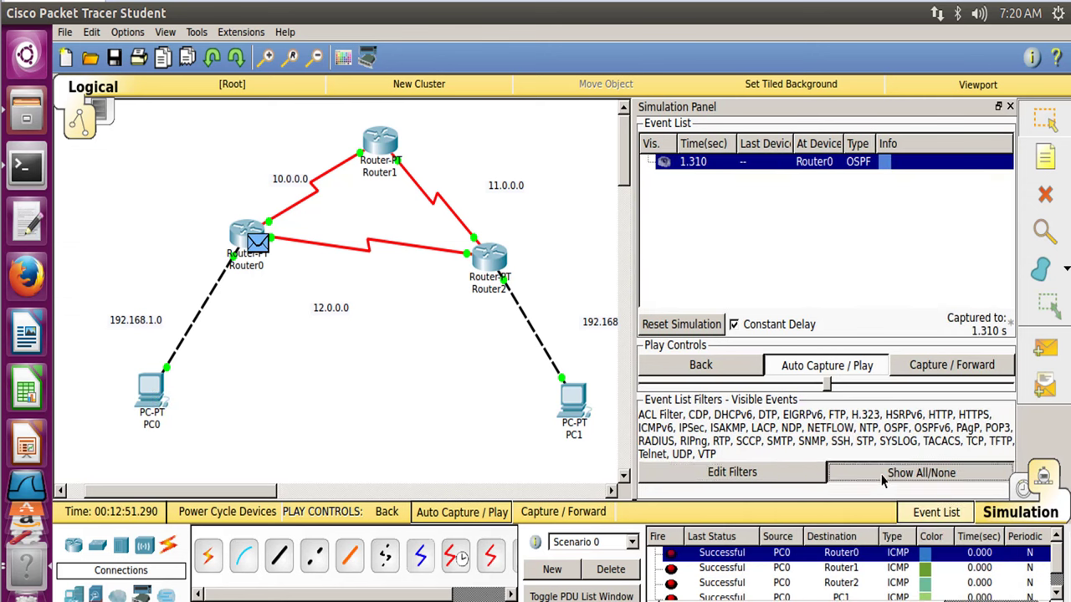
click(818, 384)
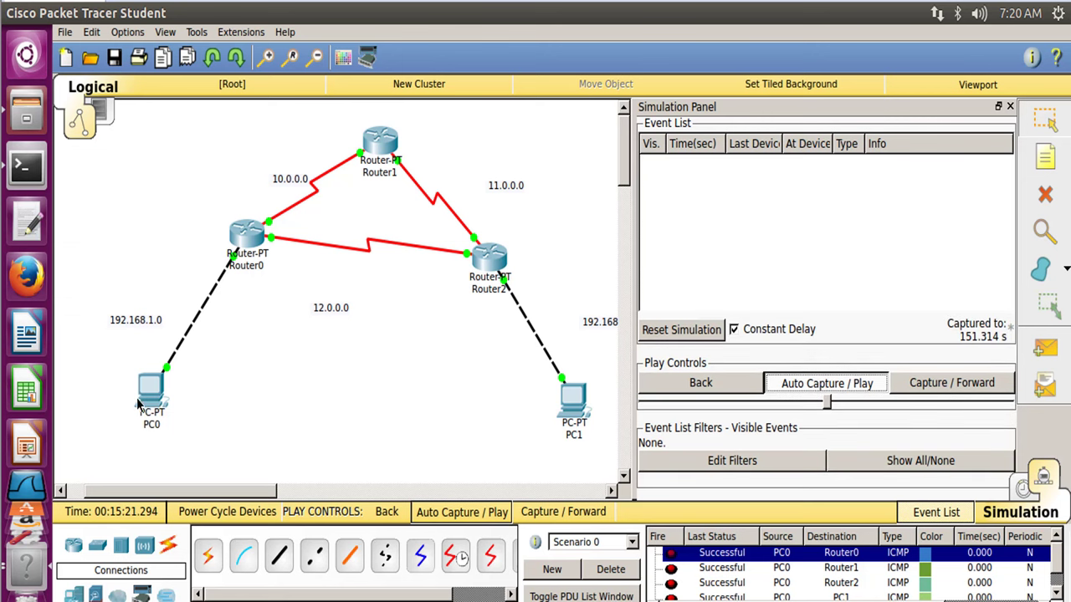
click(948, 470)
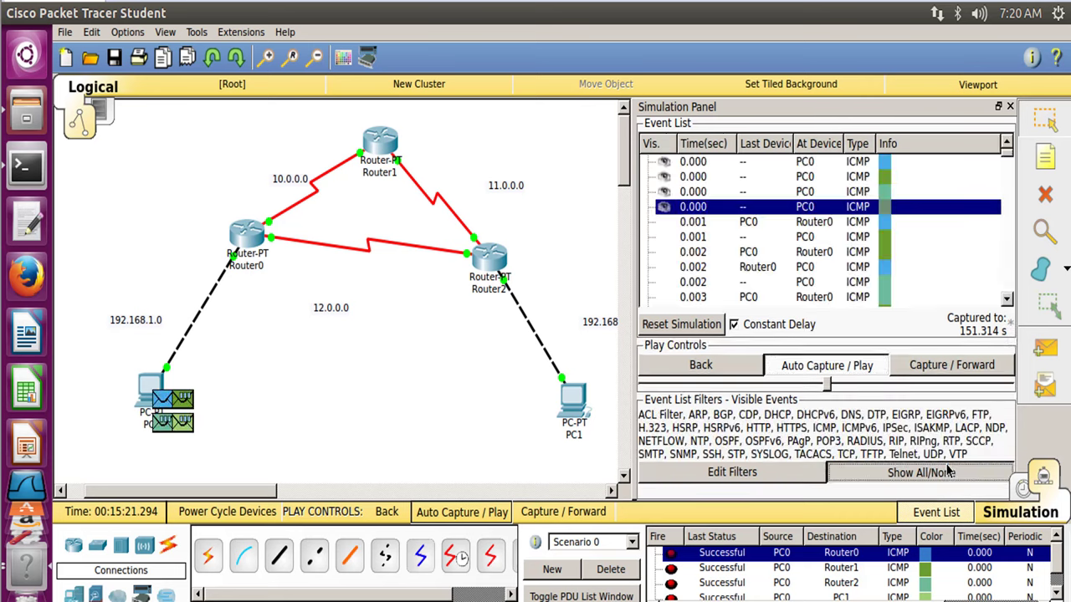
click(947, 470)
click(948, 470)
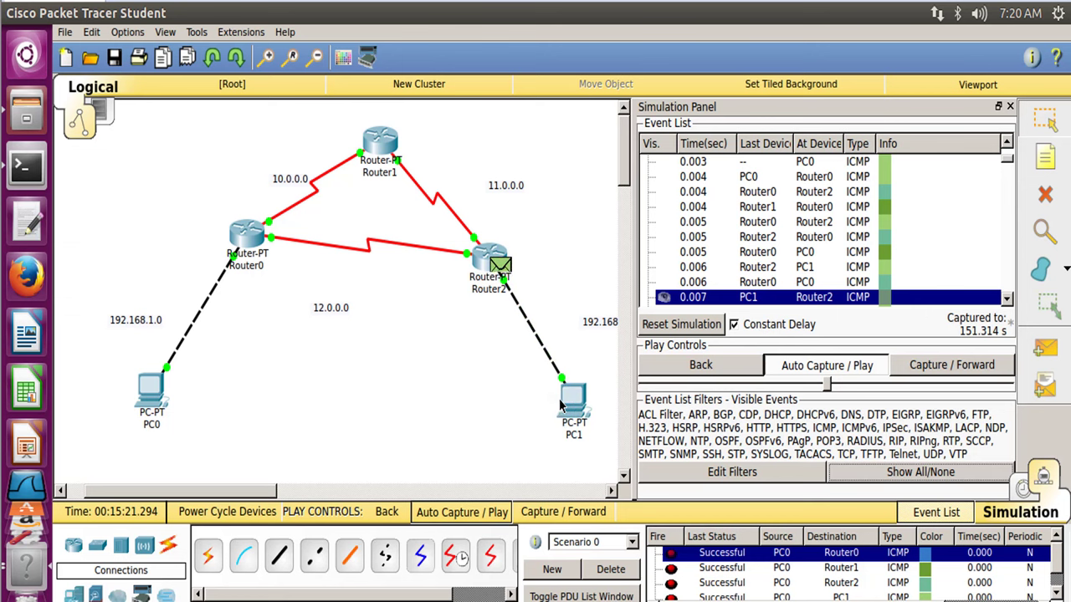
mouse_move(560, 405)
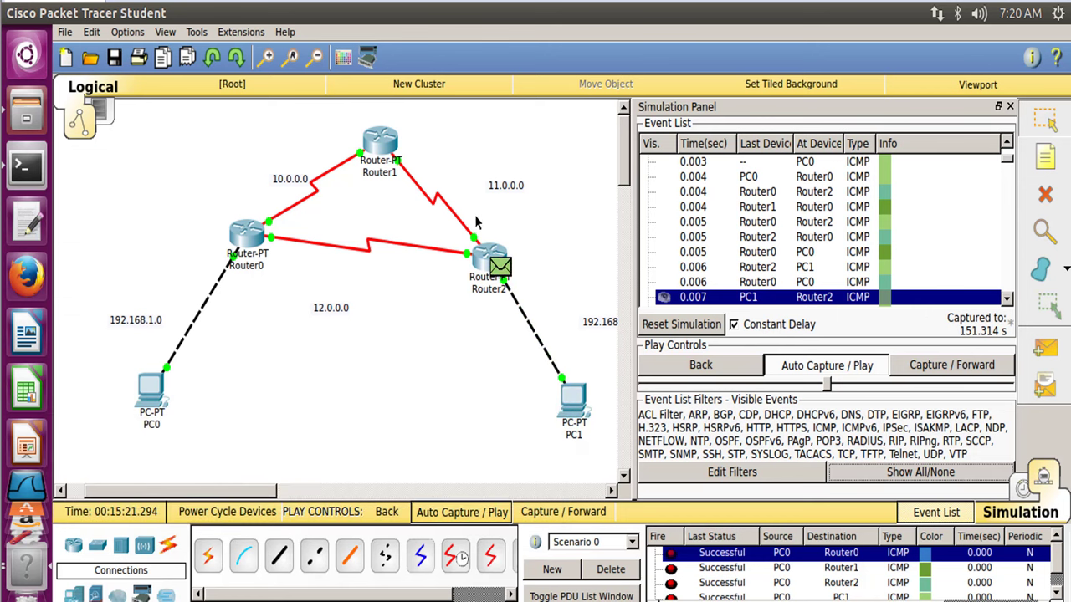